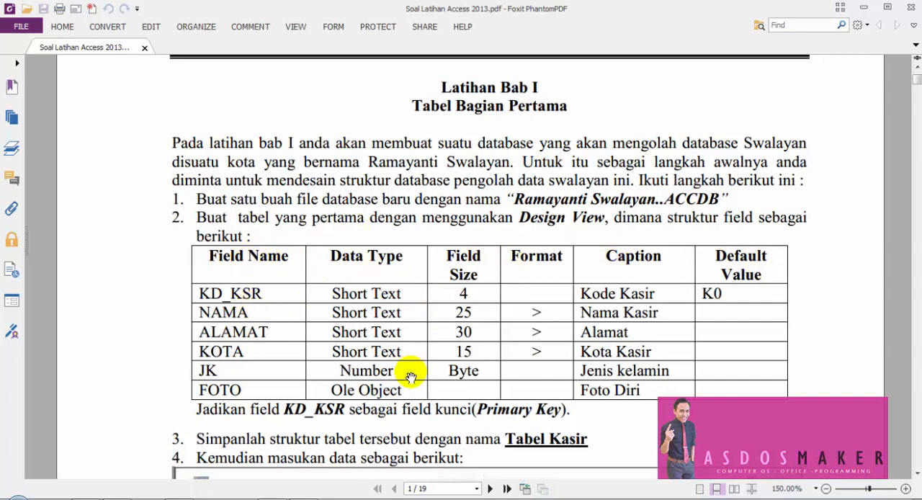
- Switch to Access and start a blank desktop database with the file name Ramayanti_Swalayan in the Documents library
left_click(302, 497)
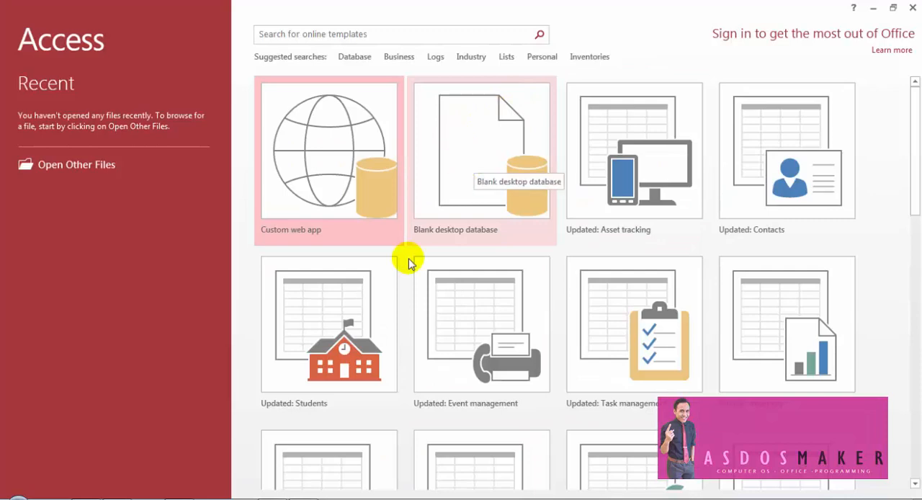
left_click(274, 497)
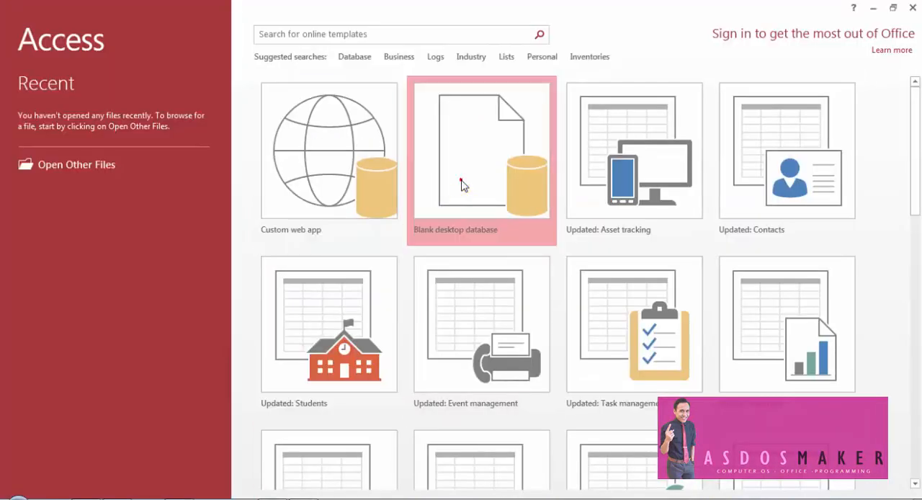
left_click(463, 185)
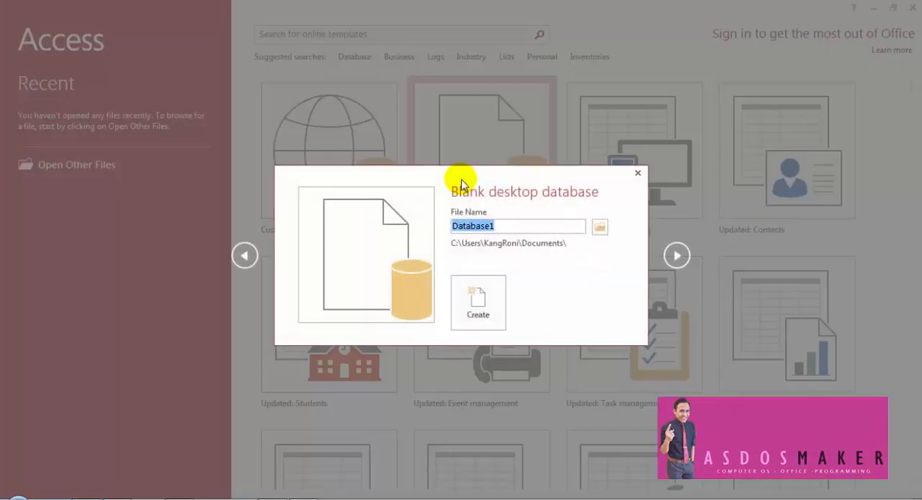
left_click(601, 227)
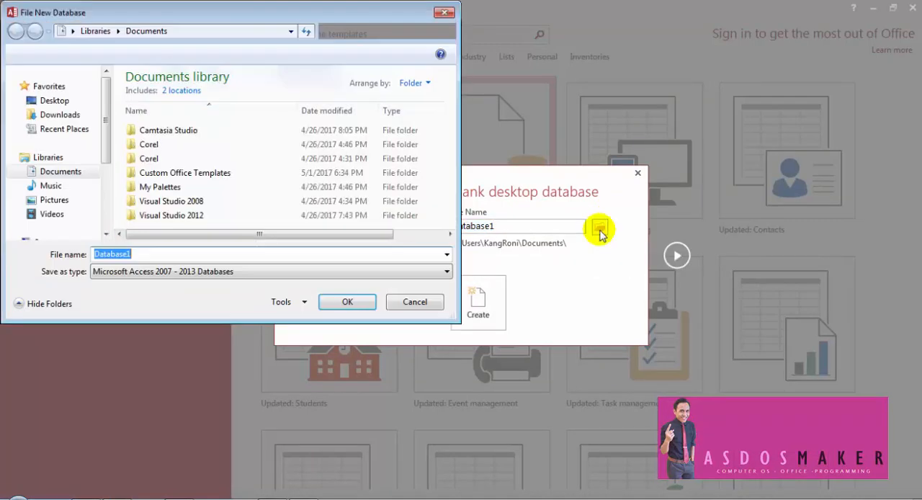
left_click(62, 192)
double_click(117, 254)
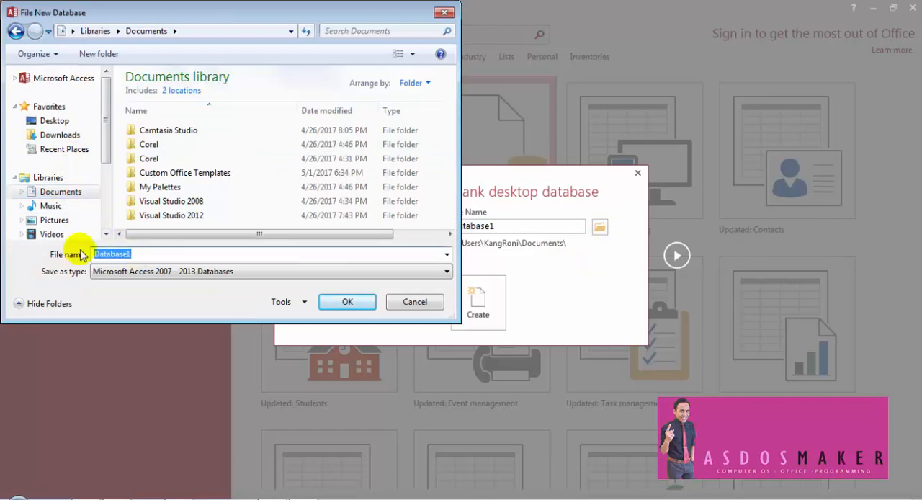
type("Ramayanti_Swalayan")
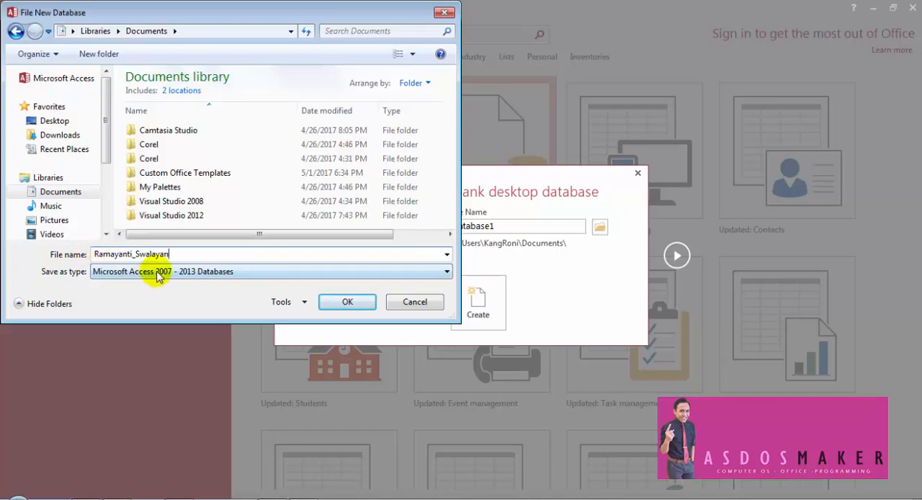
- Create the database as a Microsoft Access 2007 - 2013 file and close its empty default table
left_click(186, 272)
left_click(214, 272)
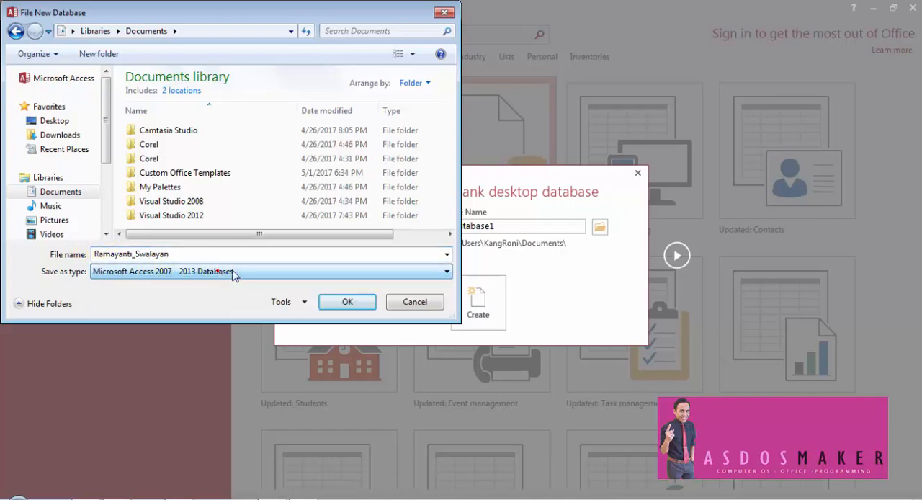
left_click(366, 306)
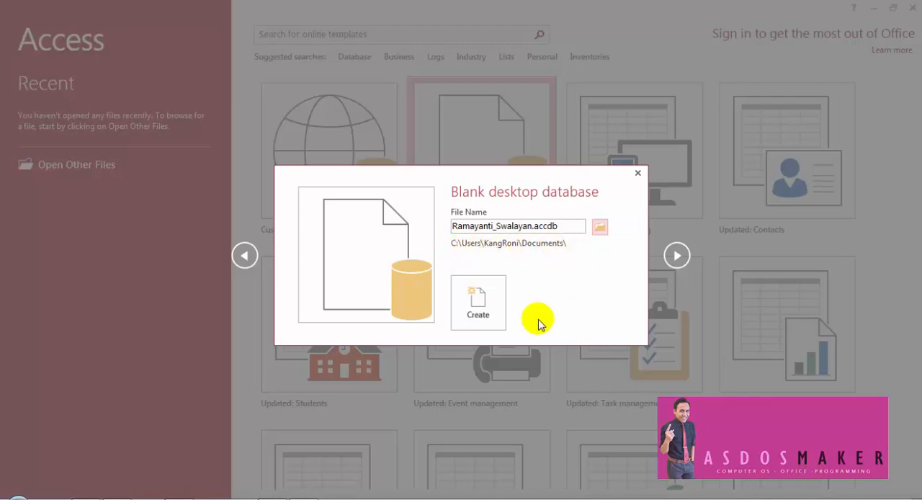
left_click(480, 311)
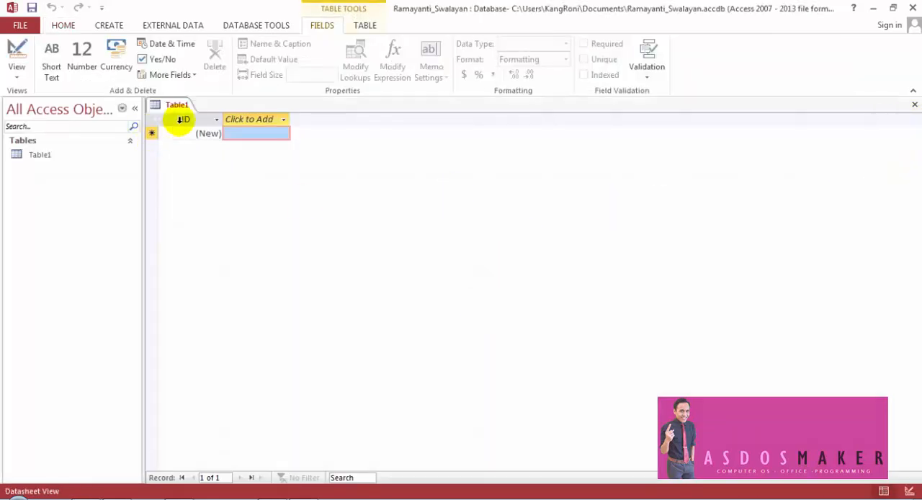
left_click(914, 105)
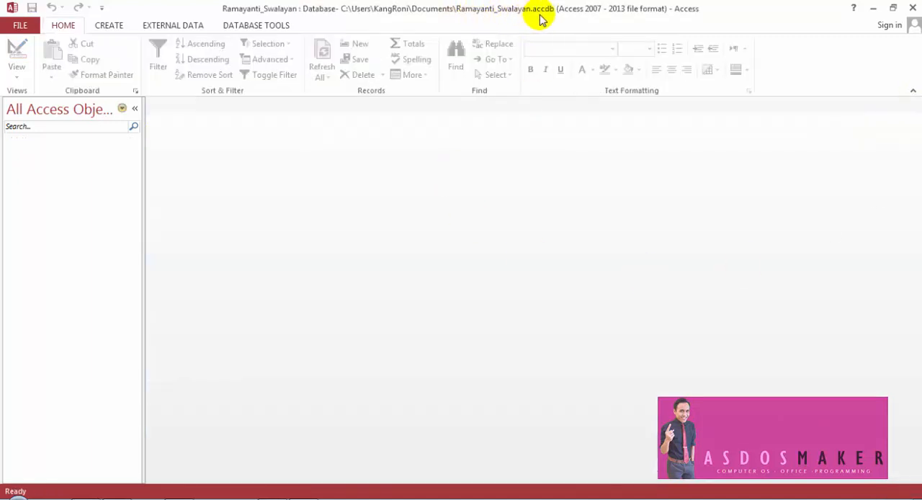
left_click(264, 245)
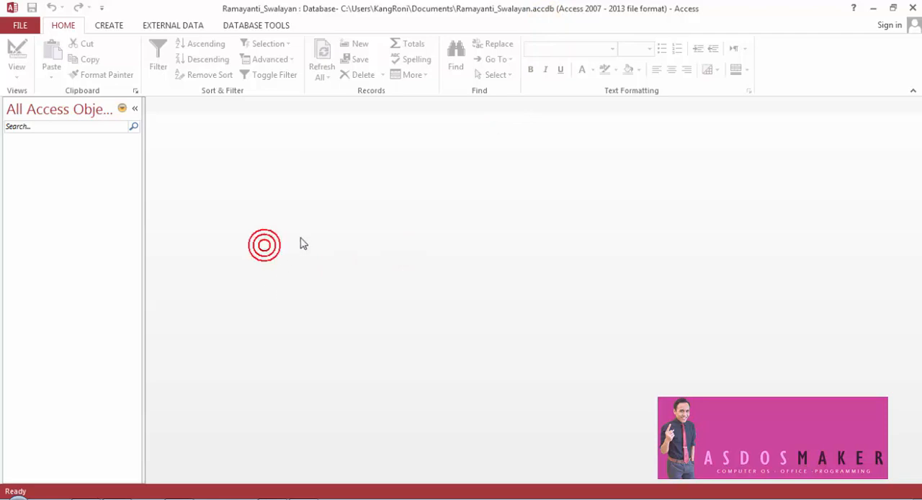
- Compare the exercise PDF's table instructions with the table creation options in Access, including Table Design and SharePoint Lists
key("alt+Tab")
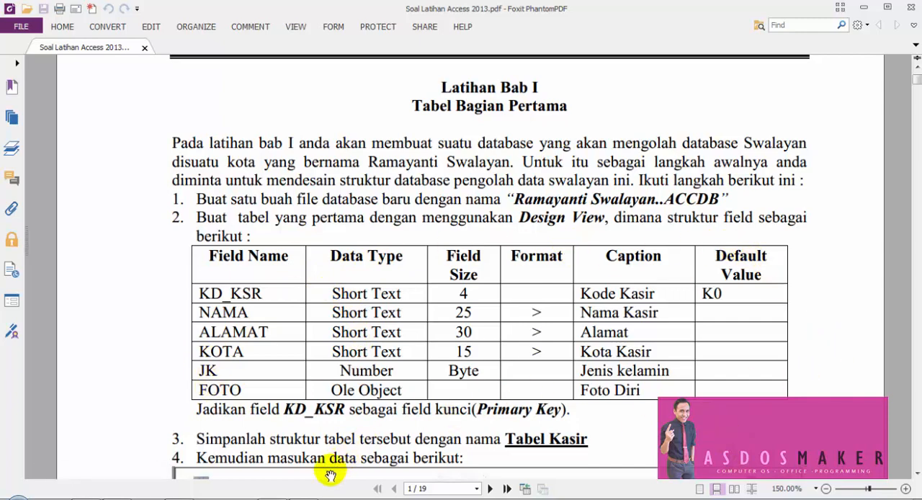
left_click(304, 497)
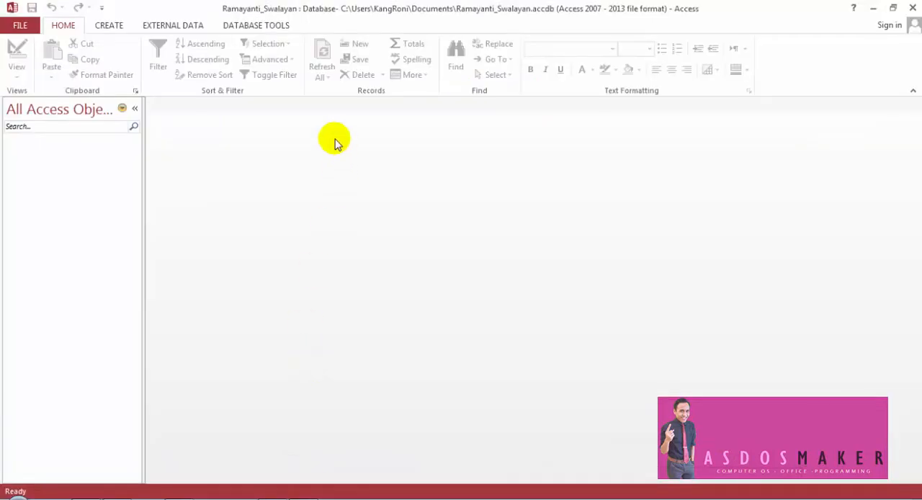
left_click(117, 27)
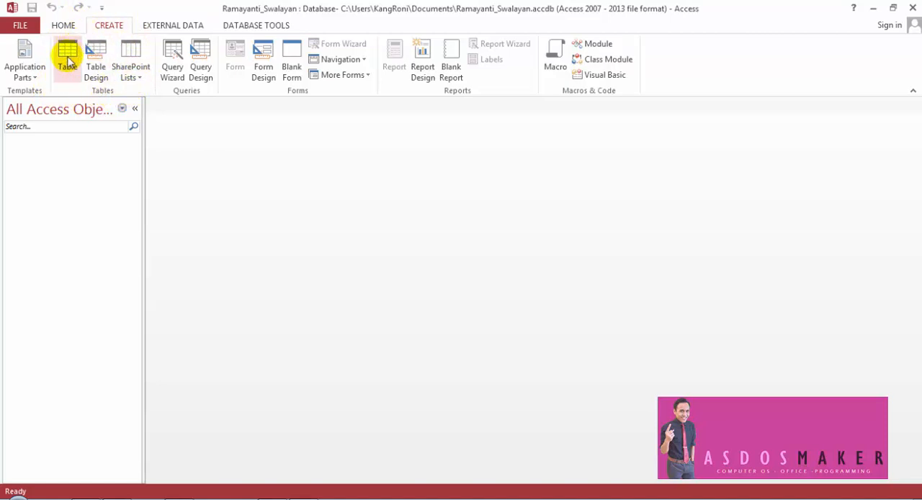
left_click(135, 76)
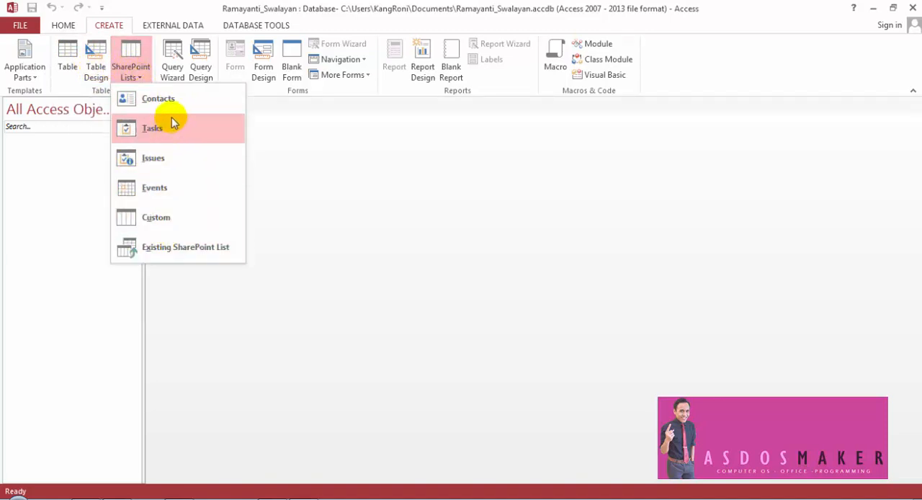
left_click(298, 132)
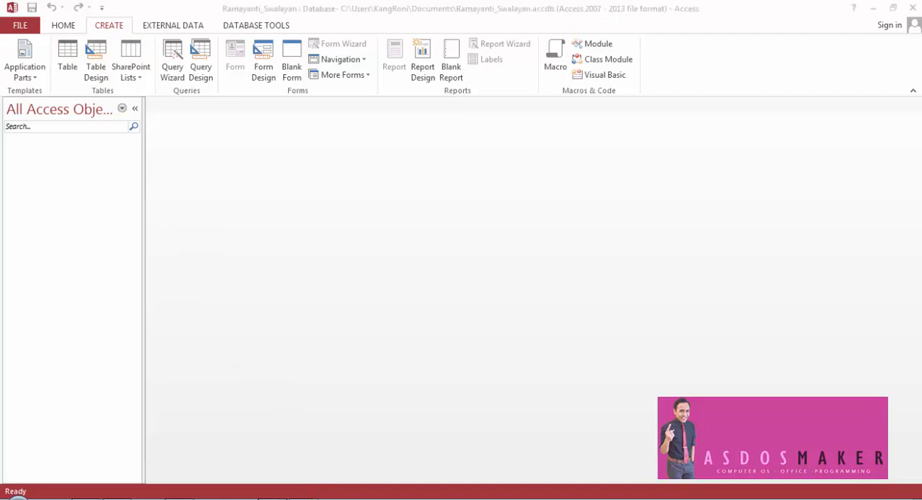
left_click(273, 499)
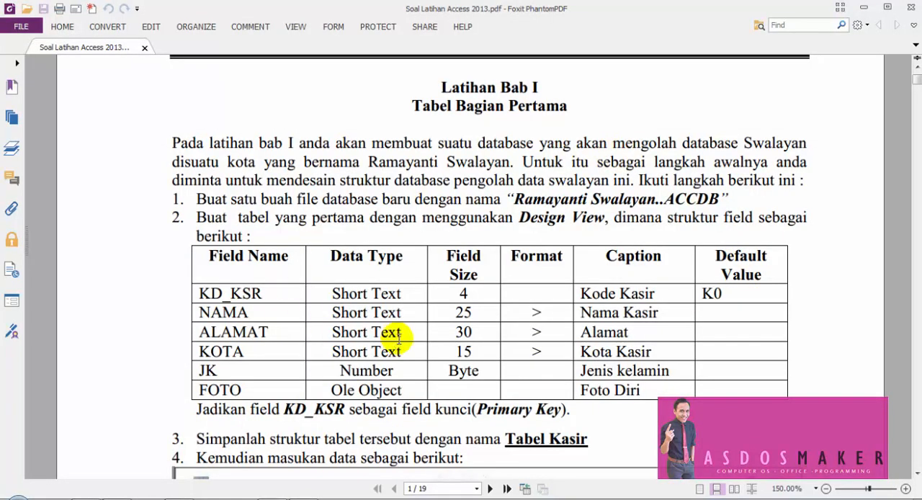
left_click(303, 498)
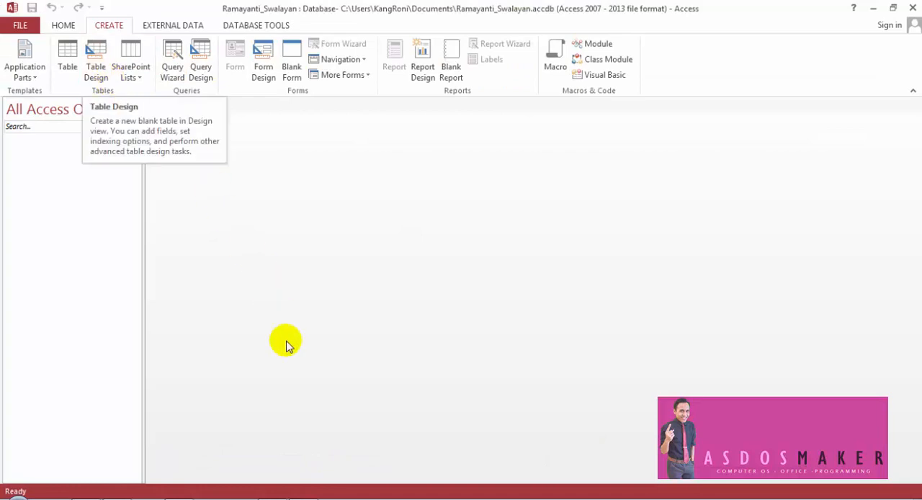
left_click(273, 498)
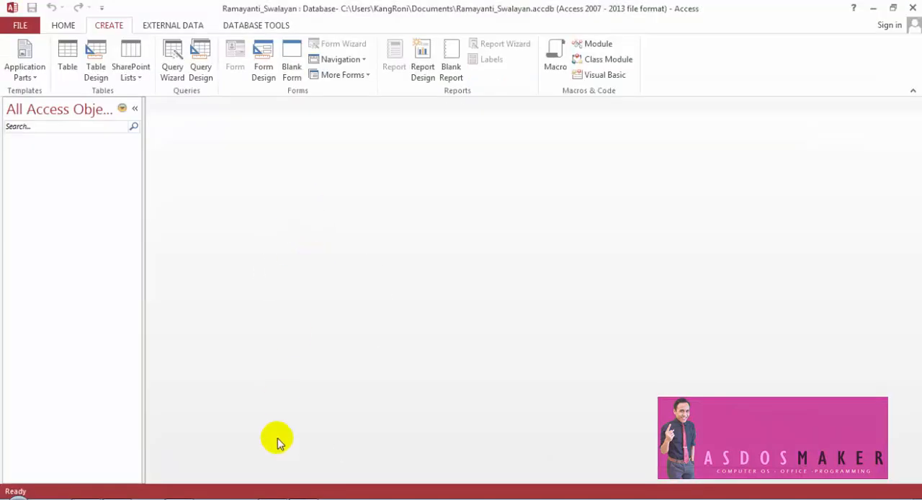
- Switch to the exercise PDF and examine the field names, data types, field sizes, formats and captions required for the first table
left_click(286, 496)
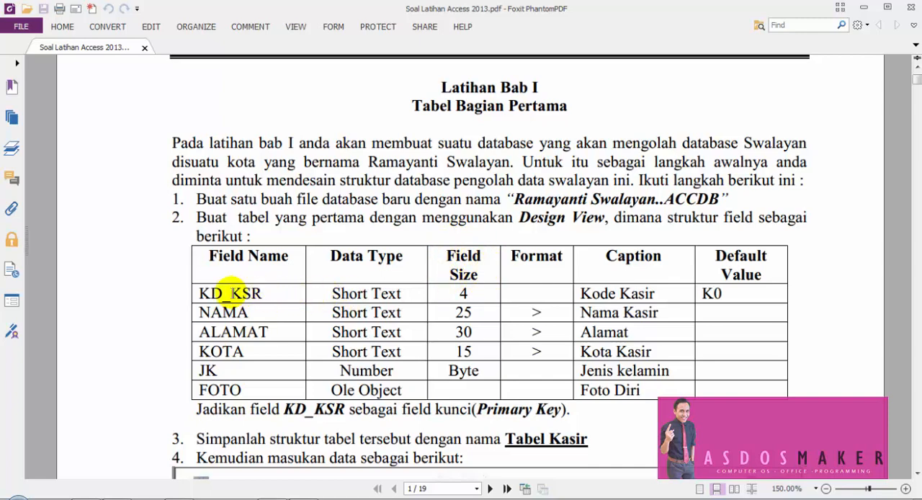
left_click_drag(202, 293, 252, 297)
left_click_drag(201, 314, 251, 313)
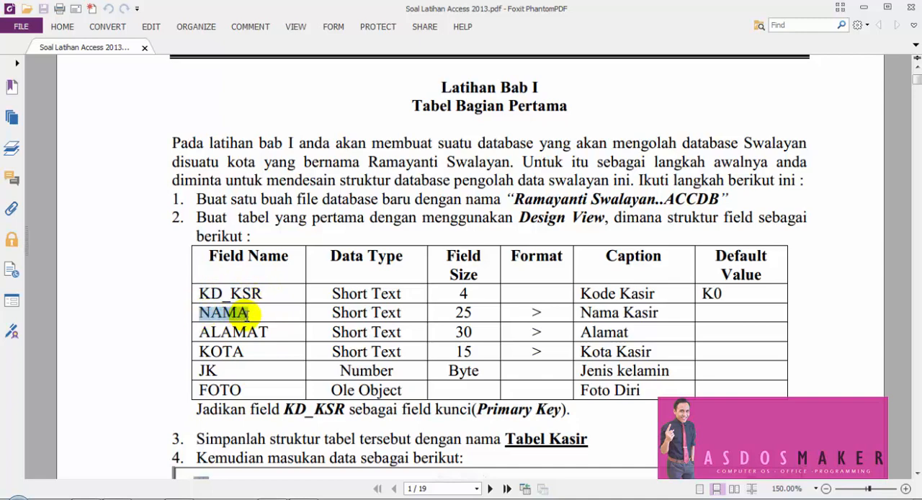
left_click(382, 292)
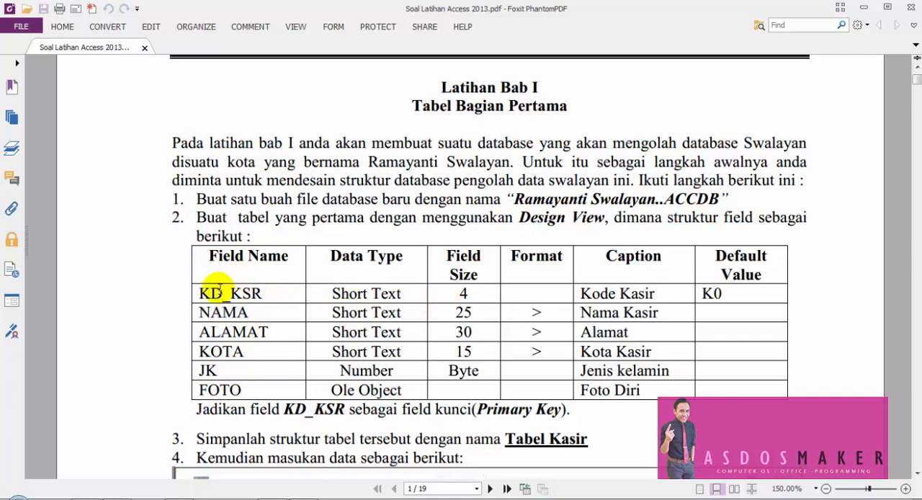
left_click_drag(223, 293, 261, 294)
left_click_drag(336, 292, 465, 290)
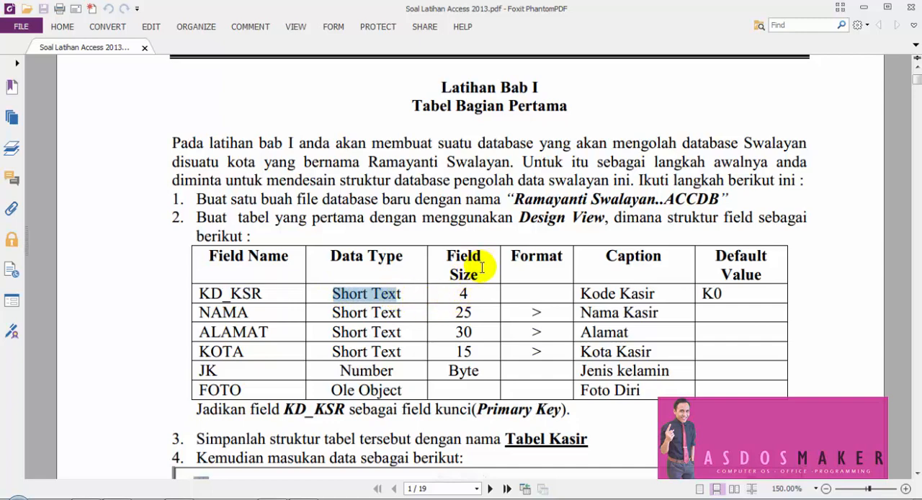
double_click(461, 291)
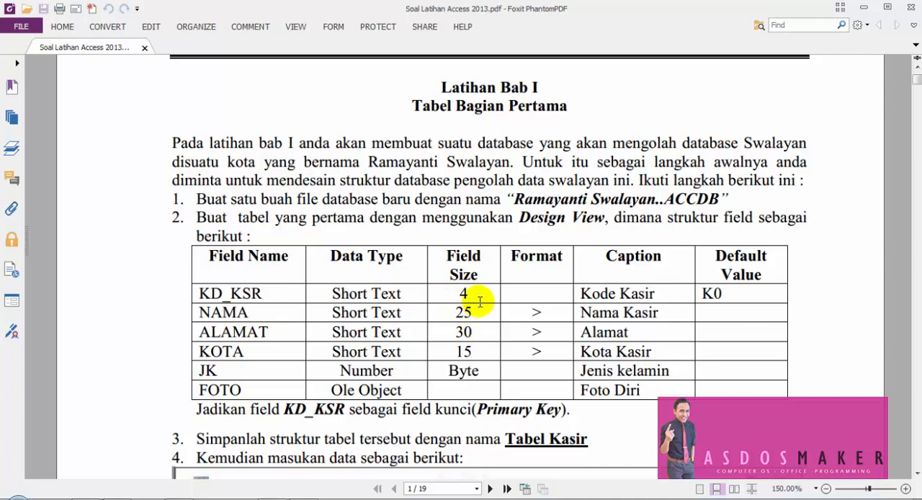
left_click(395, 313)
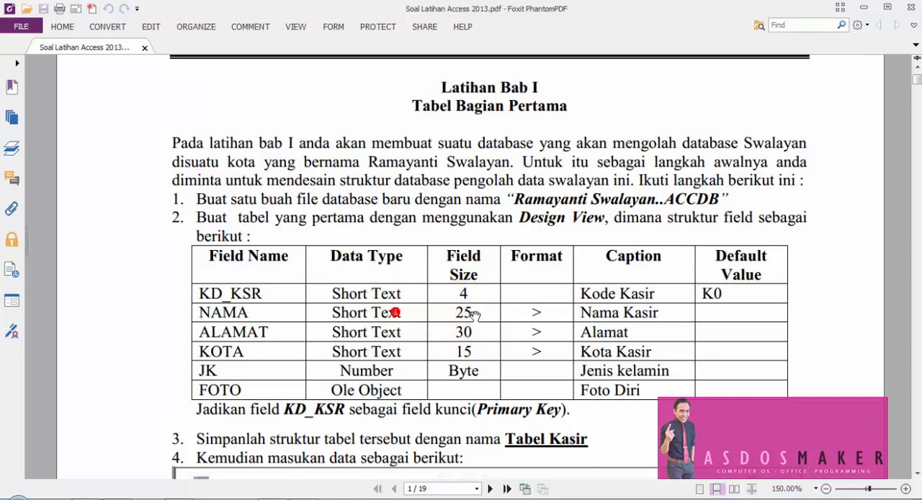
left_click(468, 333)
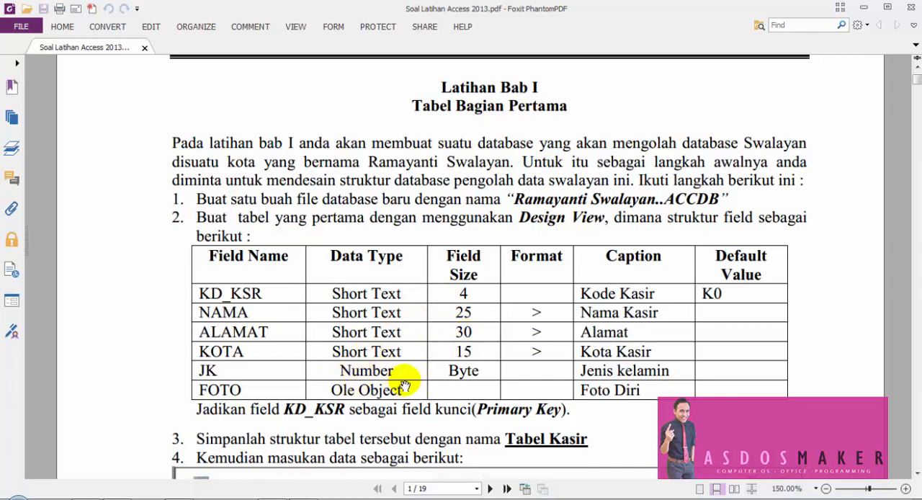
left_click(462, 293)
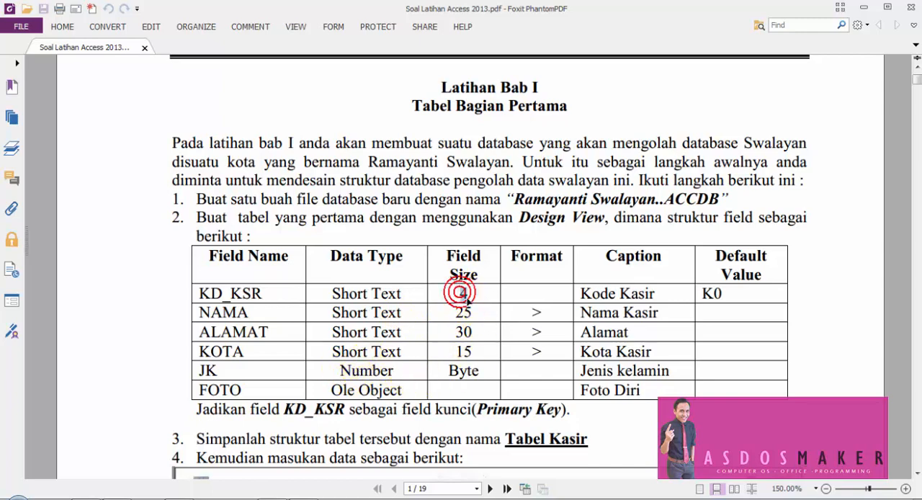
left_click(463, 308)
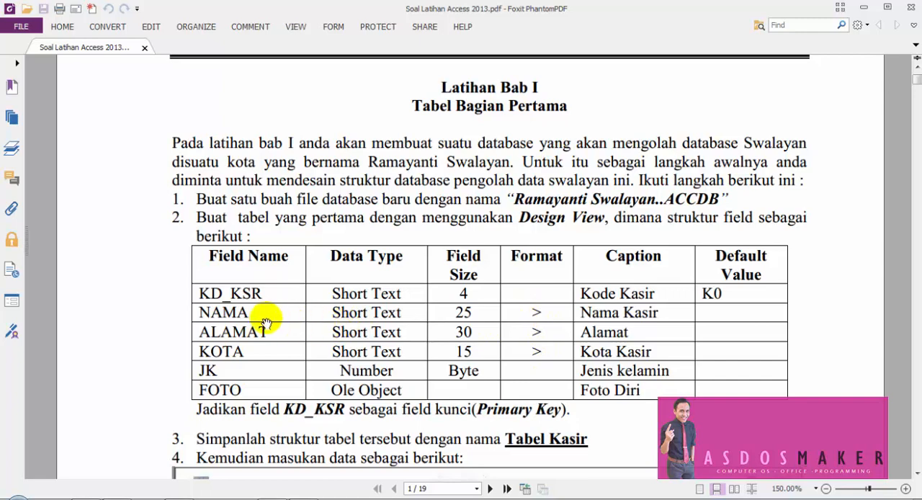
left_click(237, 311)
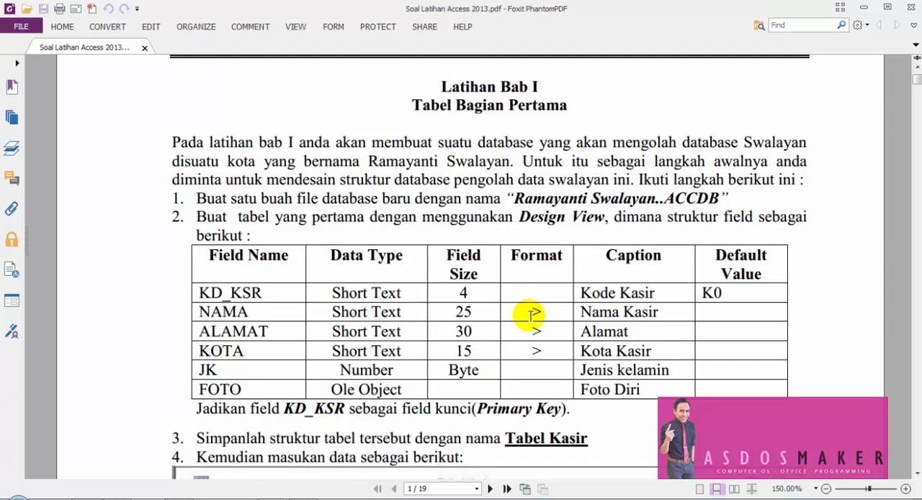
double_click(515, 252)
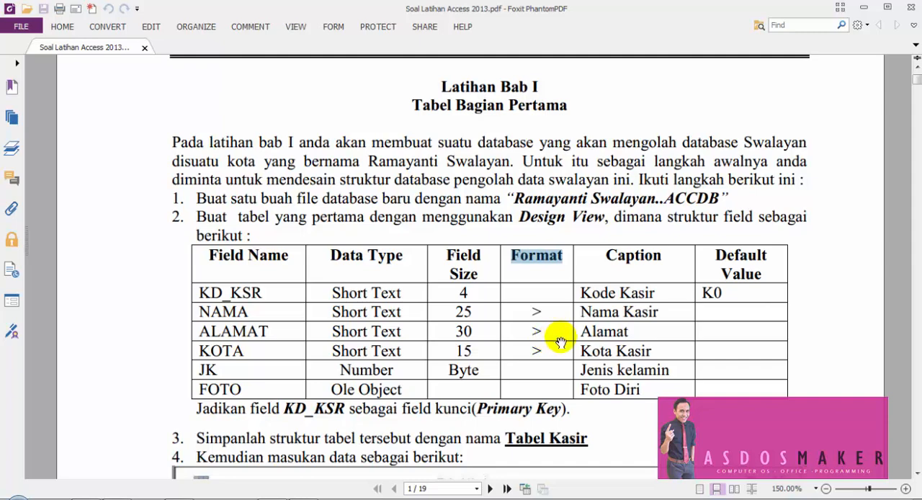
left_click(657, 256)
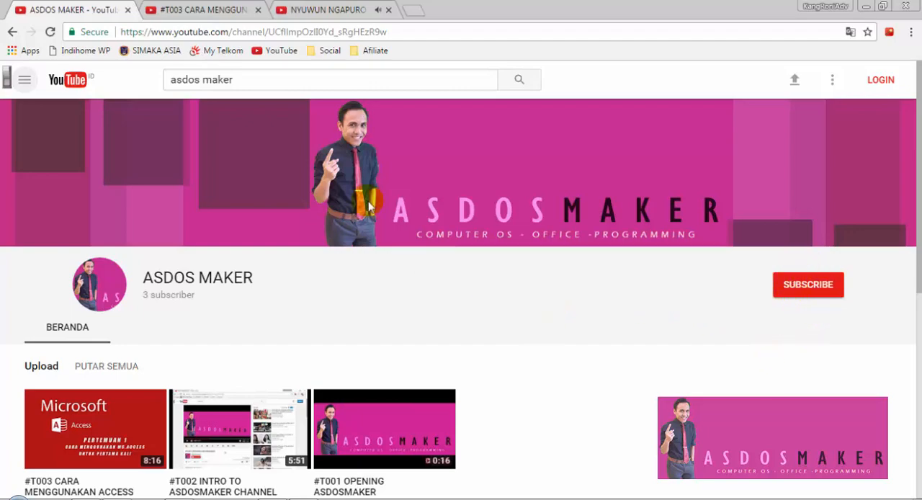
- Examine the page of the video #T003 CARA MENGGUNAKAN ACCESS UNTUK PERTAMA KALI, including its description, comments, rating and subscribe options
left_click(217, 5)
scroll(793, 247, "down", 3)
scroll(792, 252, "down", 2)
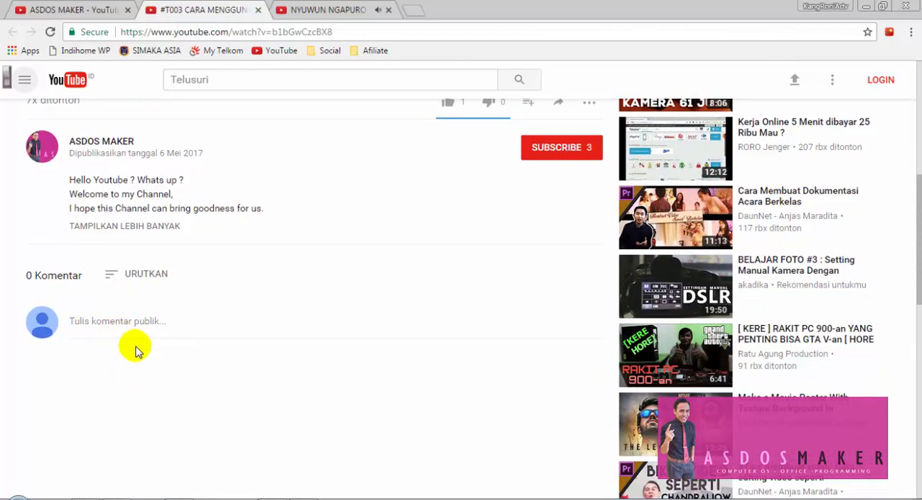
scroll(487, 362, "up", 1)
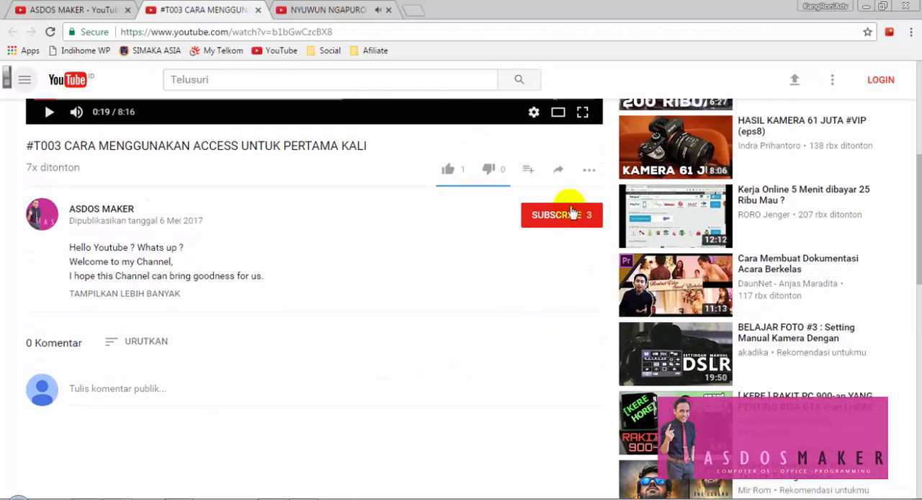
scroll(419, 329, "up", 1)
scroll(420, 330, "up", 3)
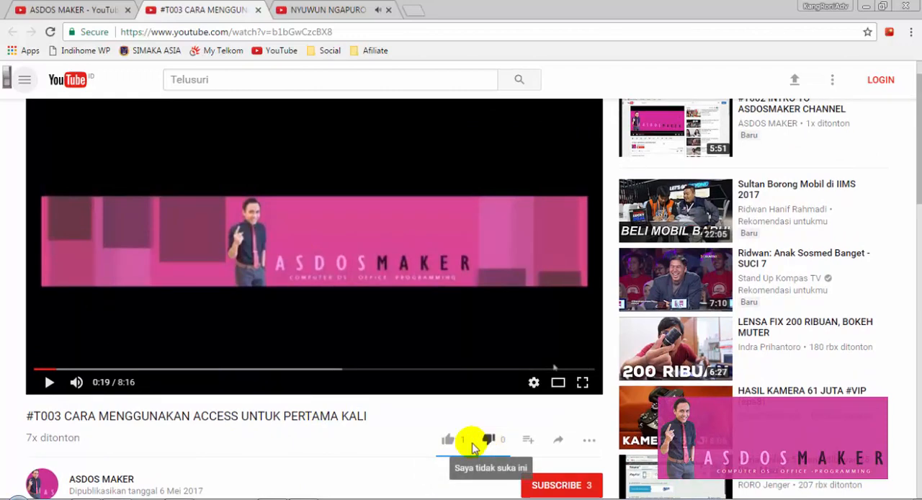
scroll(332, 452, "down", 1)
scroll(327, 443, "up", 2)
scroll(325, 461, "up", 1)
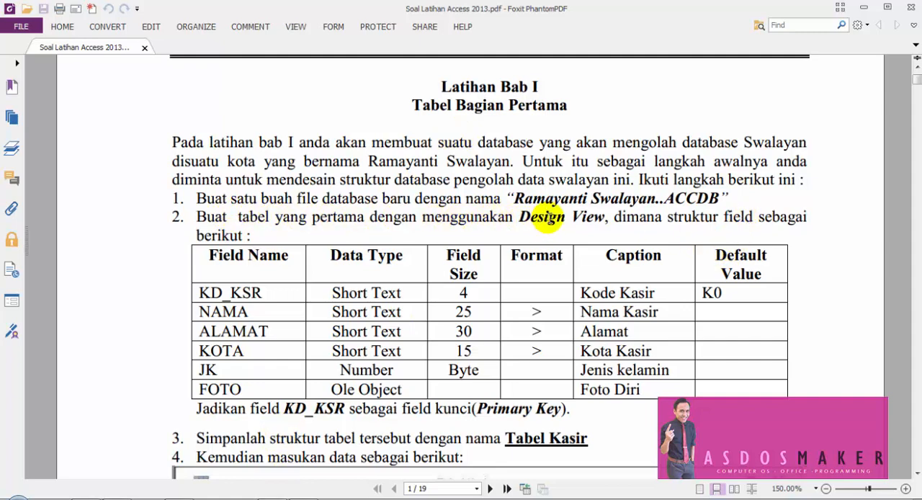
- Switch from the exercise PDF to Access and create a new blank table in Design view
left_click_drag(520, 217, 599, 222)
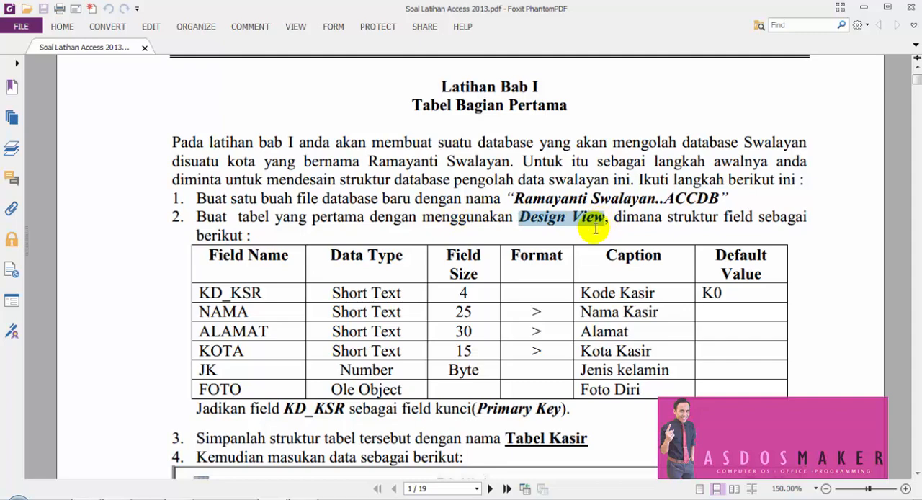
left_click(283, 497)
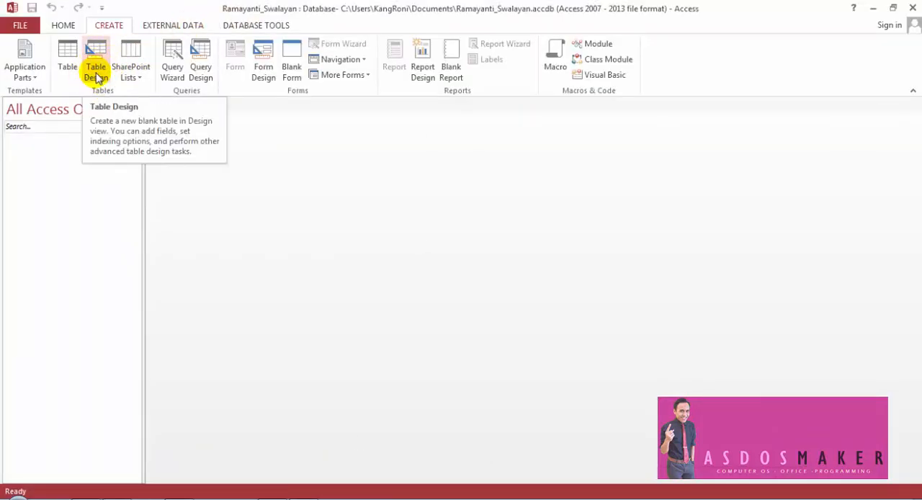
left_click(277, 496)
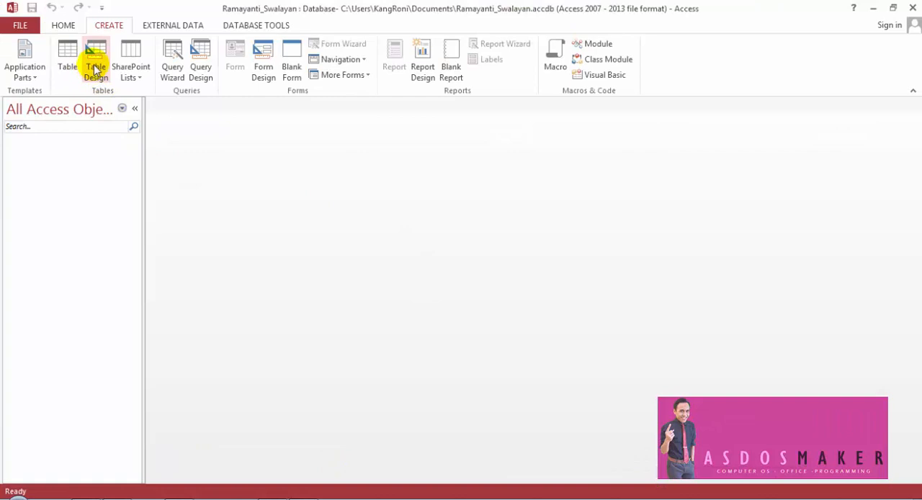
left_click(96, 65)
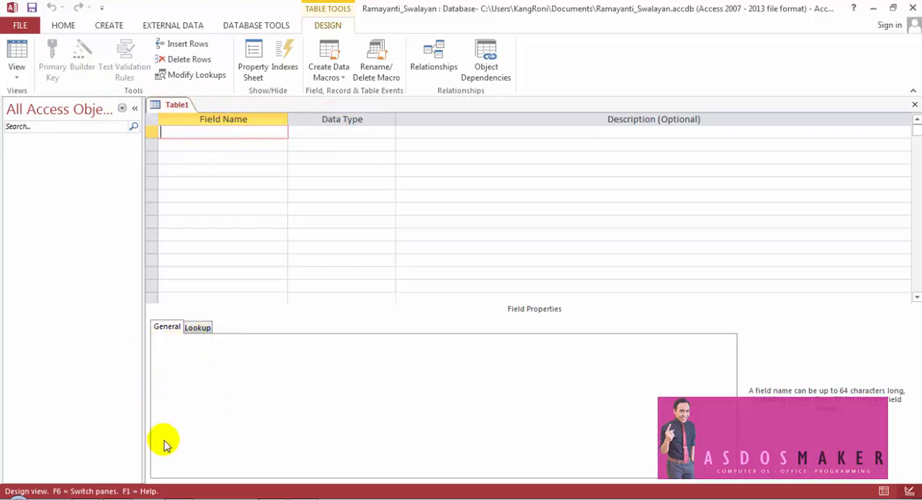
- Add kd_ksr as the table's first field with the Short Text data type, following the exercise PDF
left_click(202, 135)
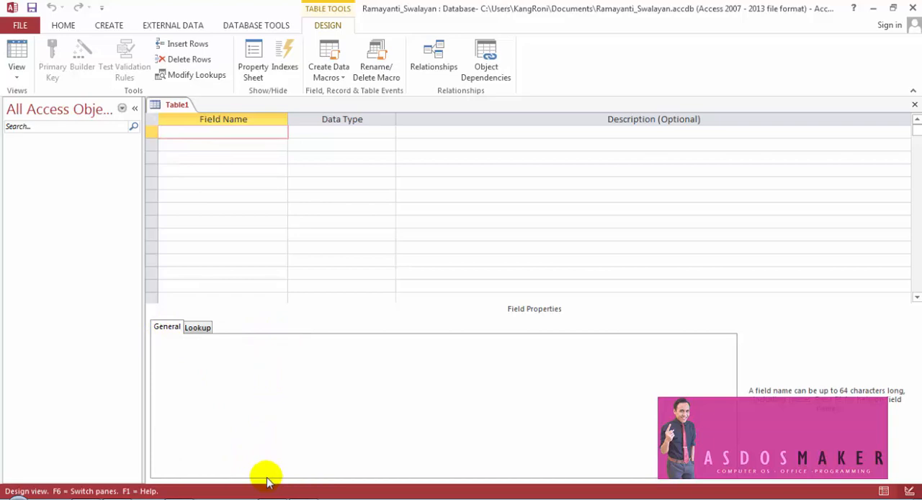
left_click(306, 499)
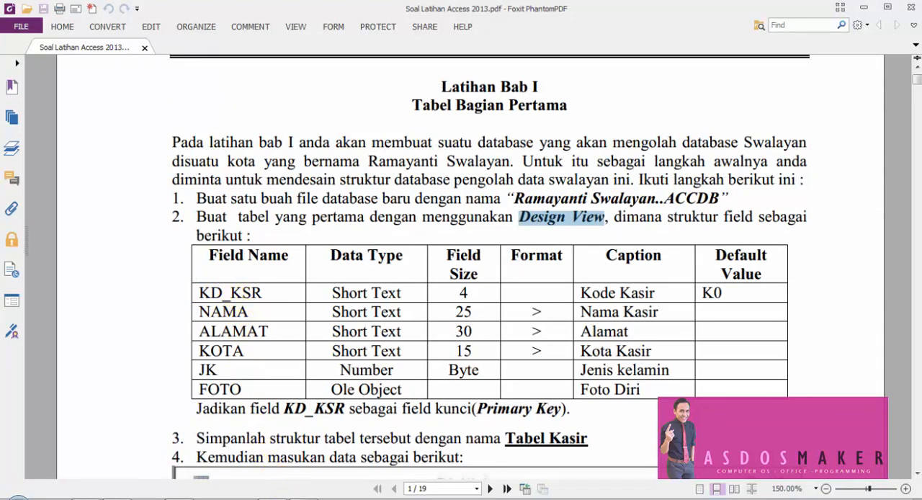
left_click(342, 498)
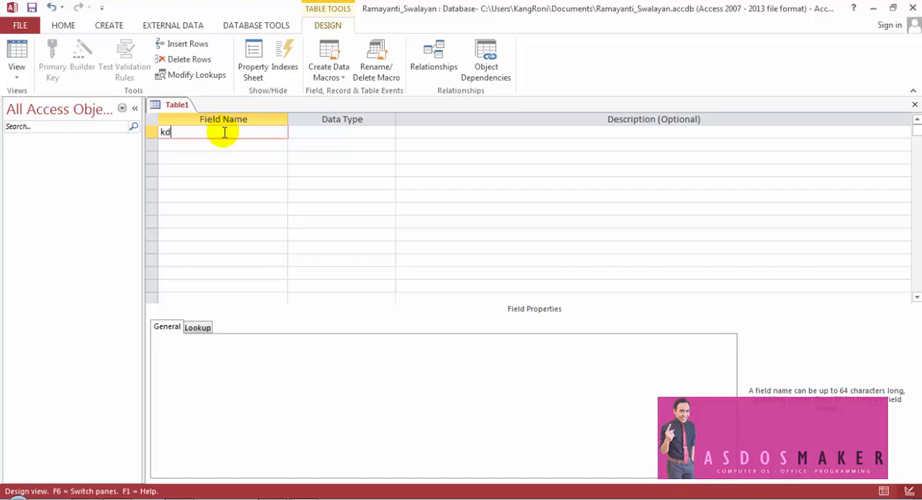
left_click(206, 132)
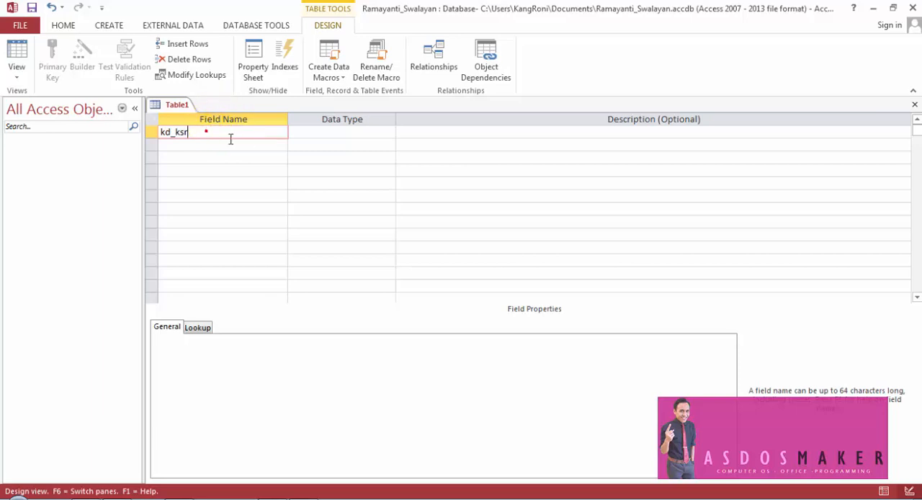
left_click(301, 133)
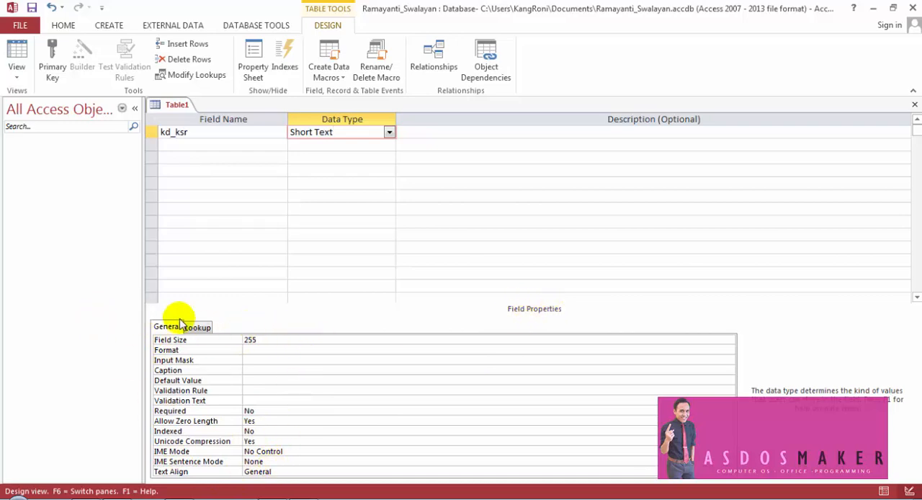
- Check the kd_ksr specification in the exercise PDF and choose Short Text from the field's available data types
left_click(193, 132)
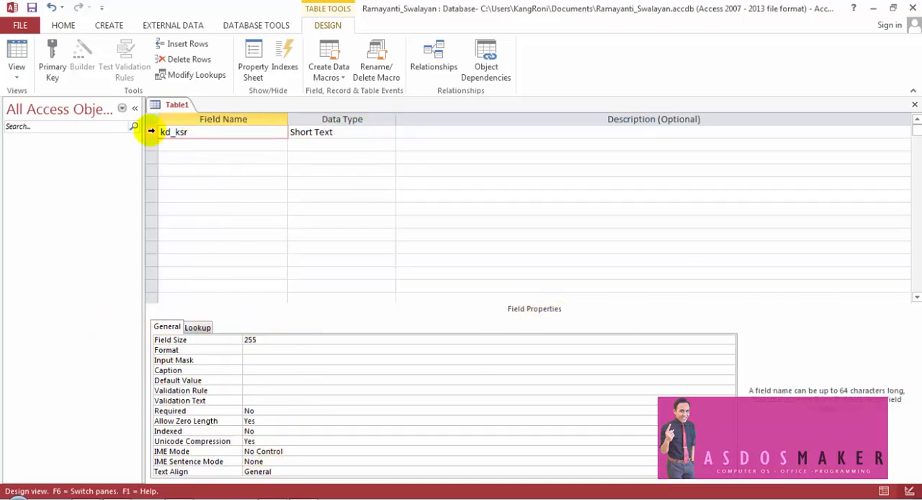
left_click(149, 132)
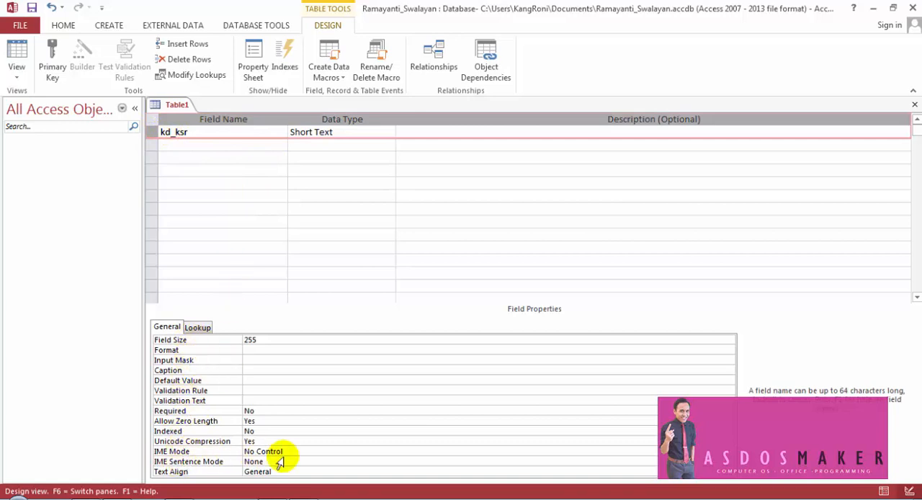
key("alt+Tab")
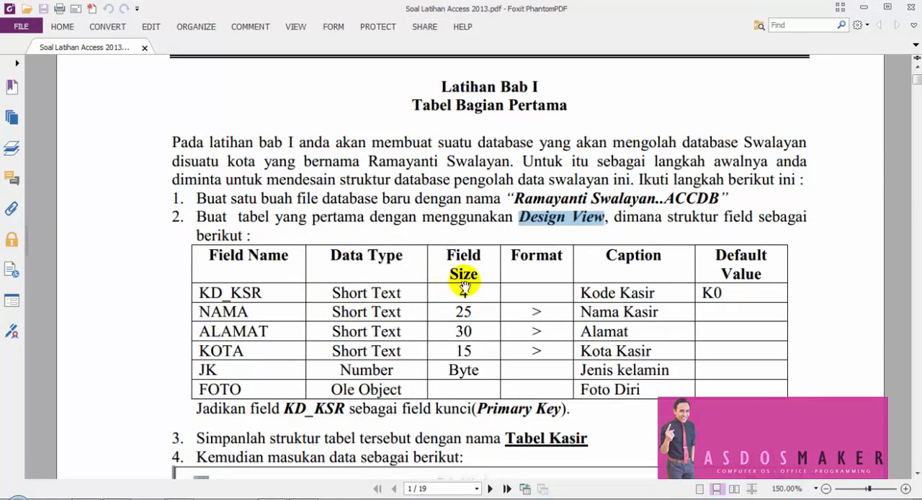
left_click(279, 498)
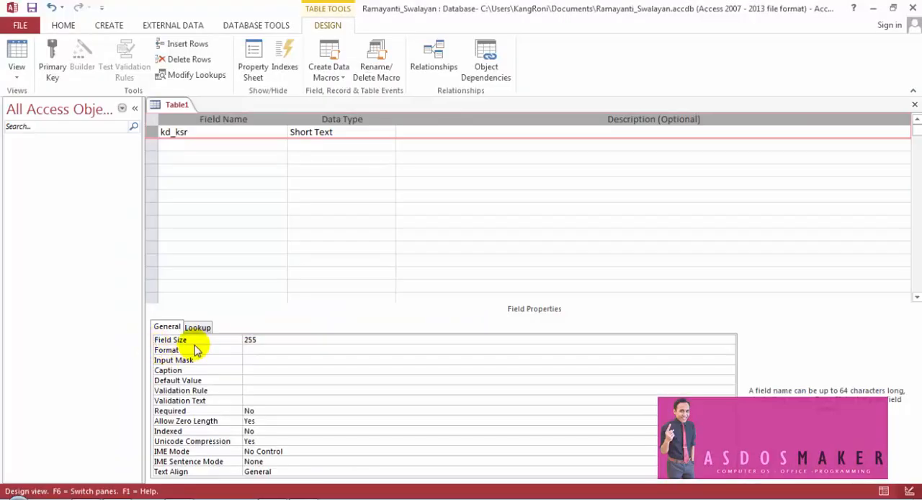
left_click(195, 341)
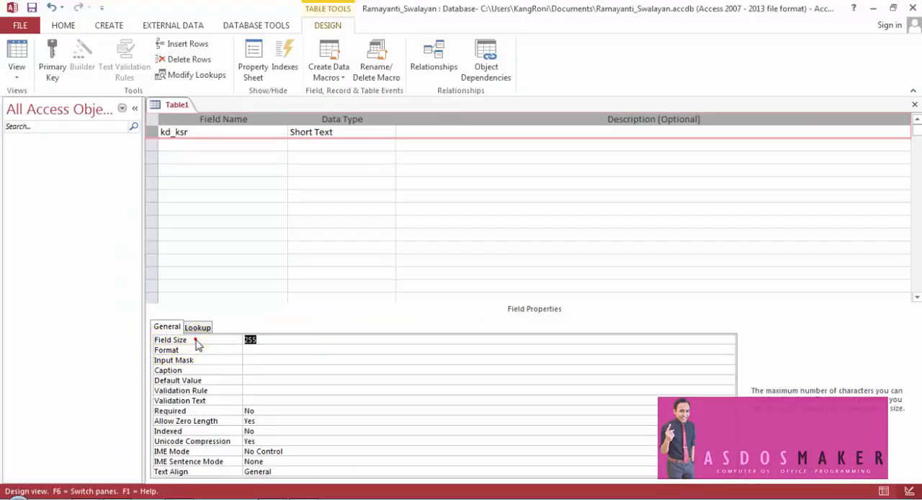
left_click(351, 132)
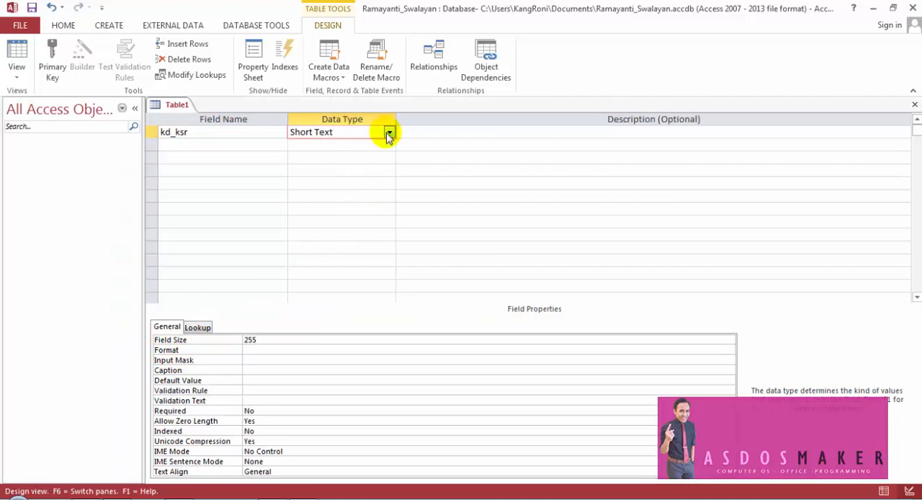
left_click(389, 134)
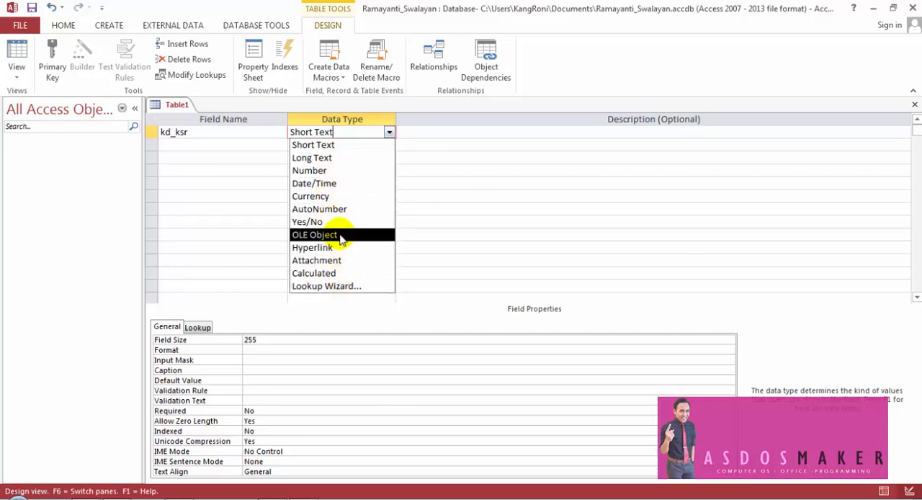
left_click(333, 145)
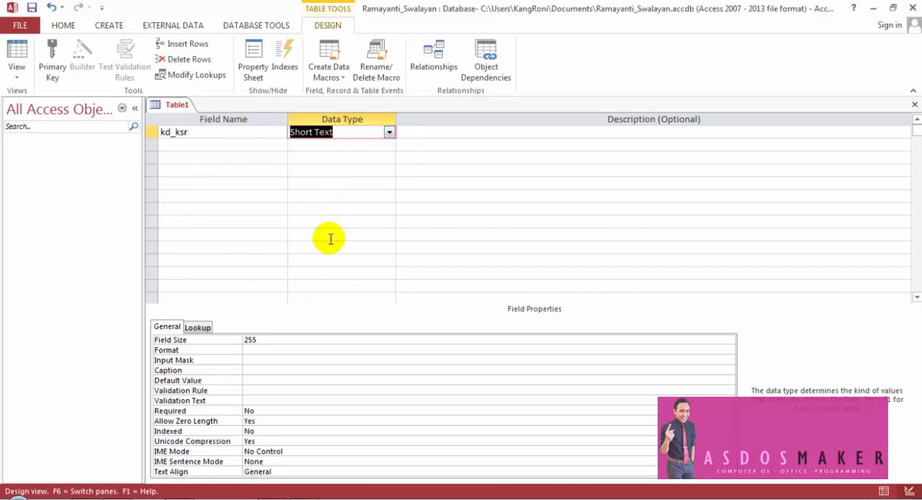
- Set the field size of kd_ksr to 4, as specified in the exercise PDF
left_click(222, 342)
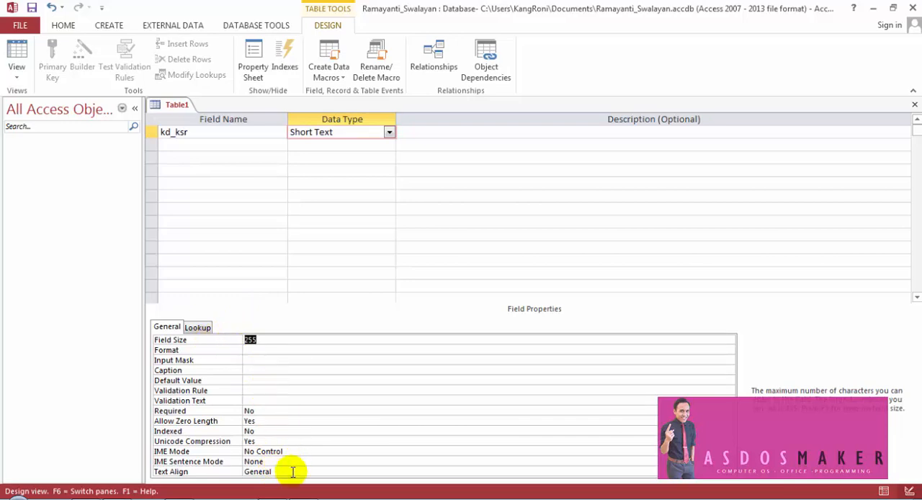
key("alt+Tab")
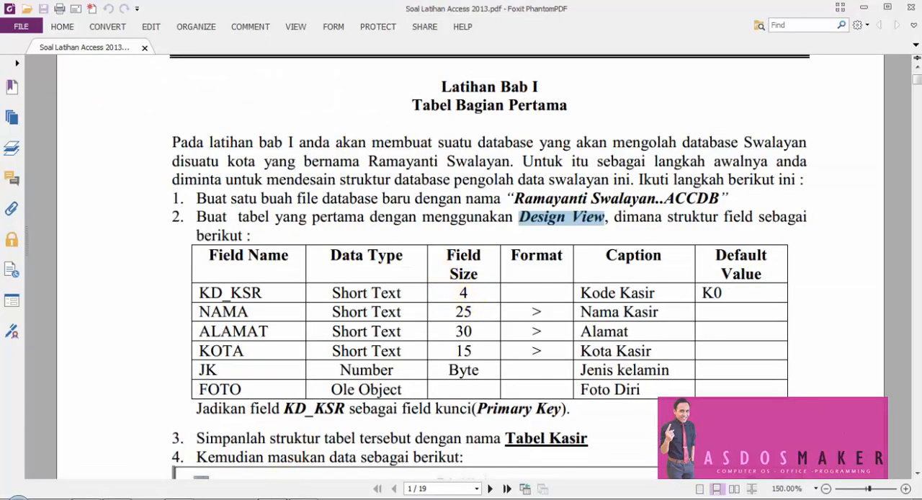
left_click(284, 498)
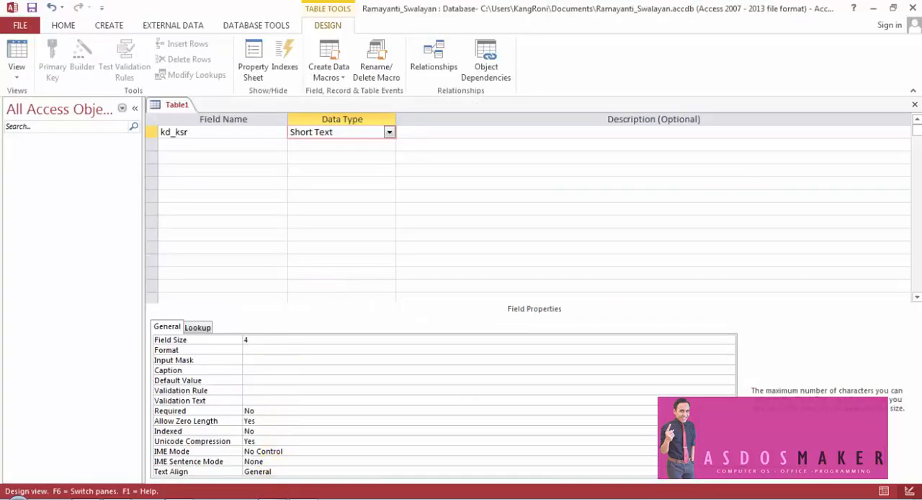
- Give kd_ksr the caption Kode Kasir and the default value K0, as listed in the exercise PDF
key("alt+Tab")
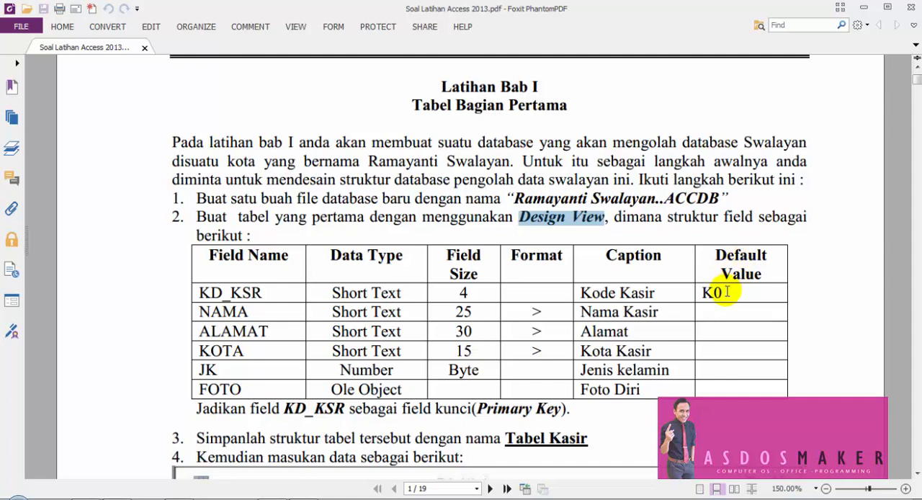
left_click(306, 498)
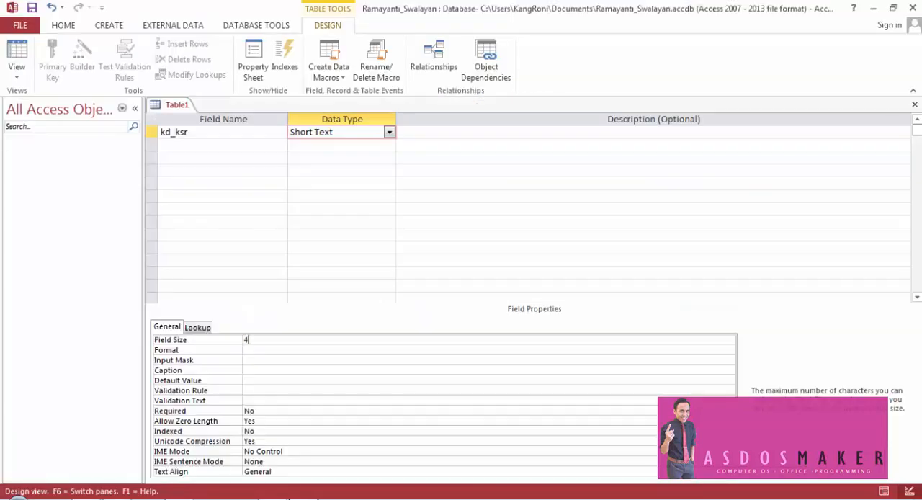
left_click(252, 349)
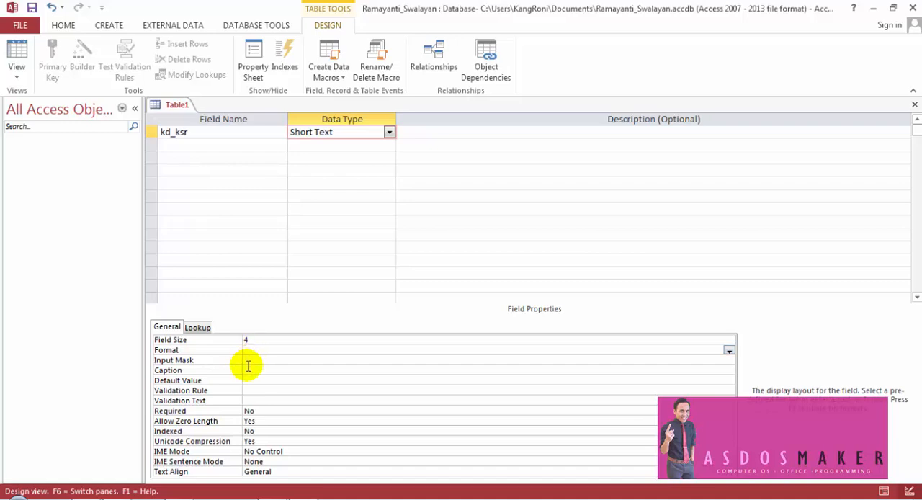
left_click(246, 369)
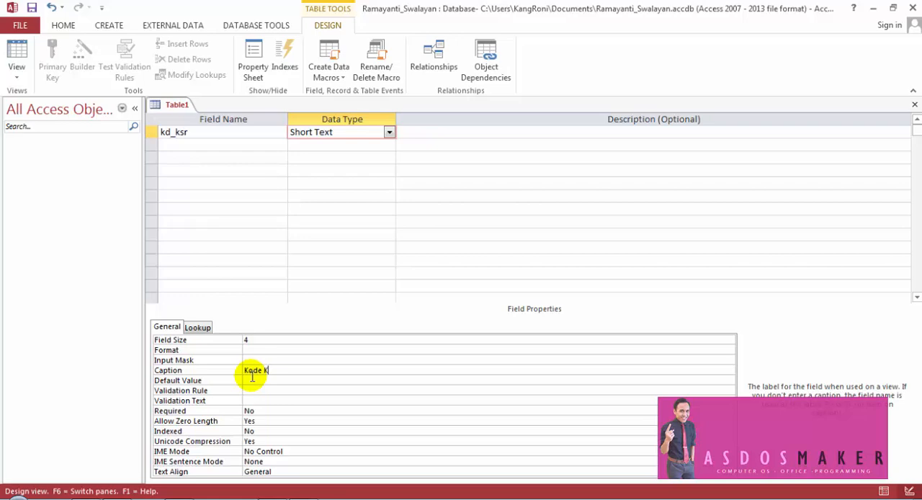
left_click(255, 380)
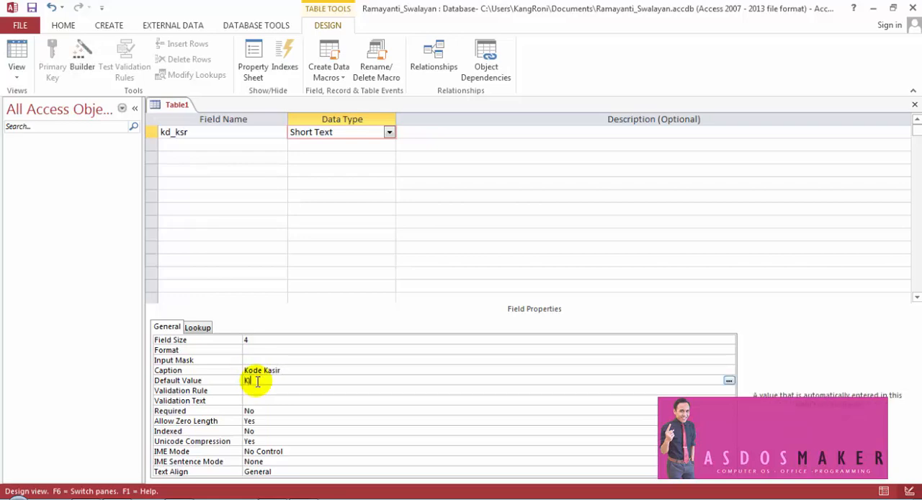
type("K0")
key("Return")
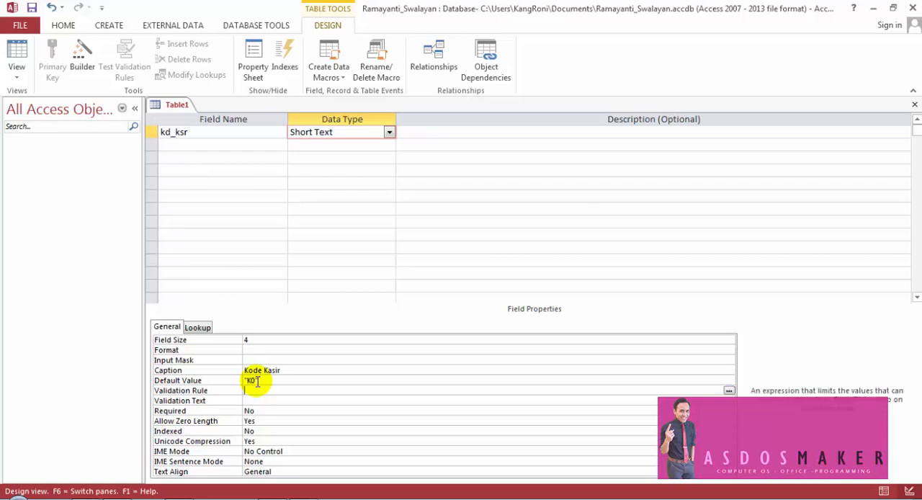
- Review the field size, caption and default value properties of kd_ksr
left_click(278, 380)
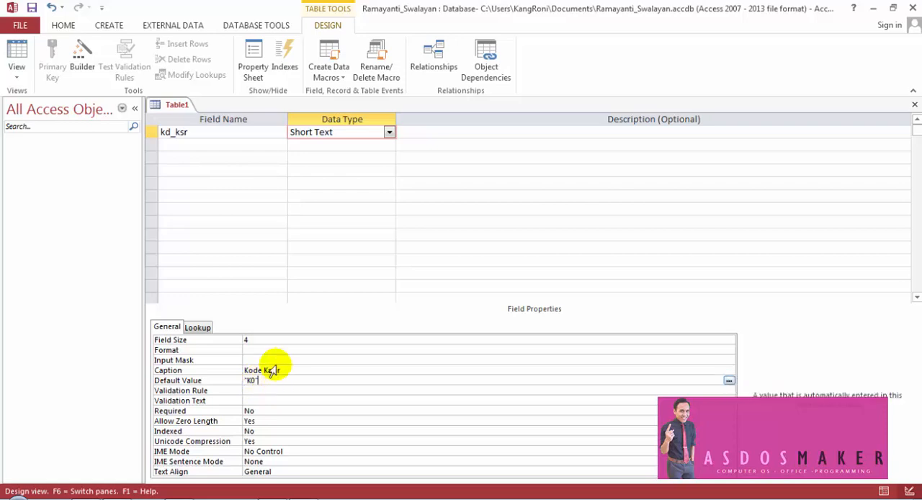
left_click(261, 340)
left_click(180, 339)
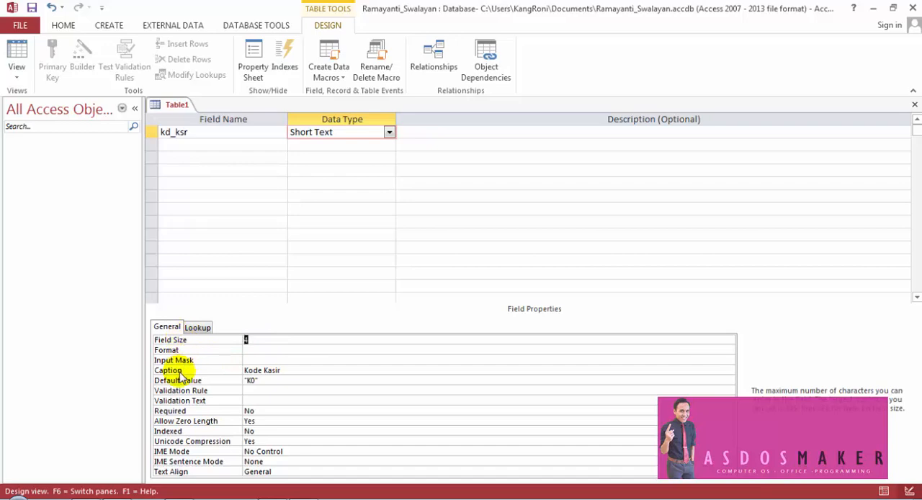
left_click(179, 370)
left_click(188, 380)
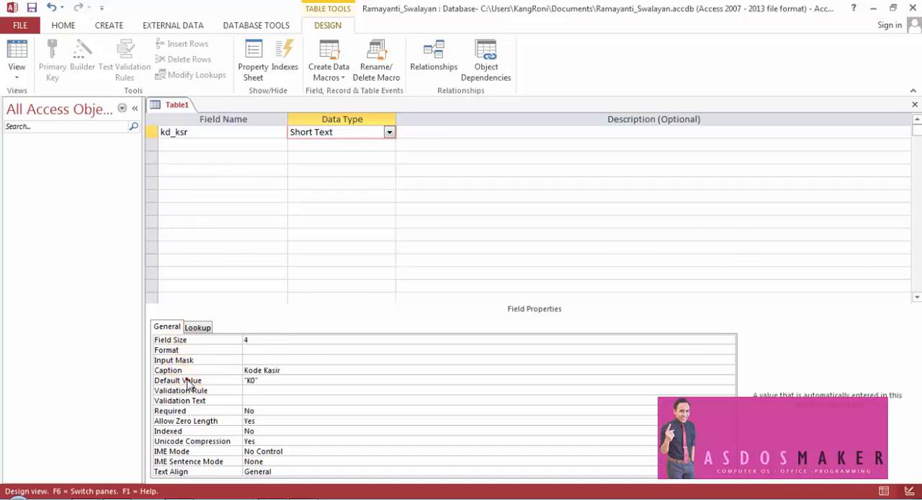
left_click(319, 400)
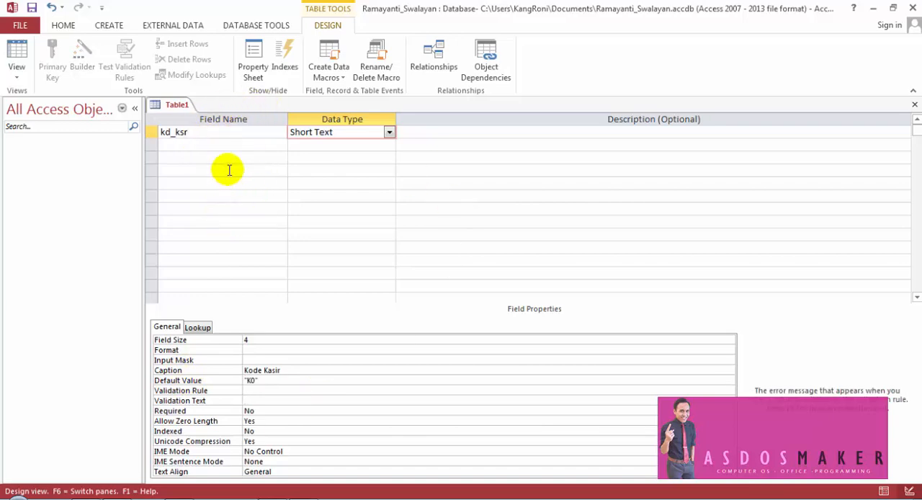
- Save the table as Tabel_Kasir, checking the name against the exercise PDF, and decline creating a primary key
right_click(179, 108)
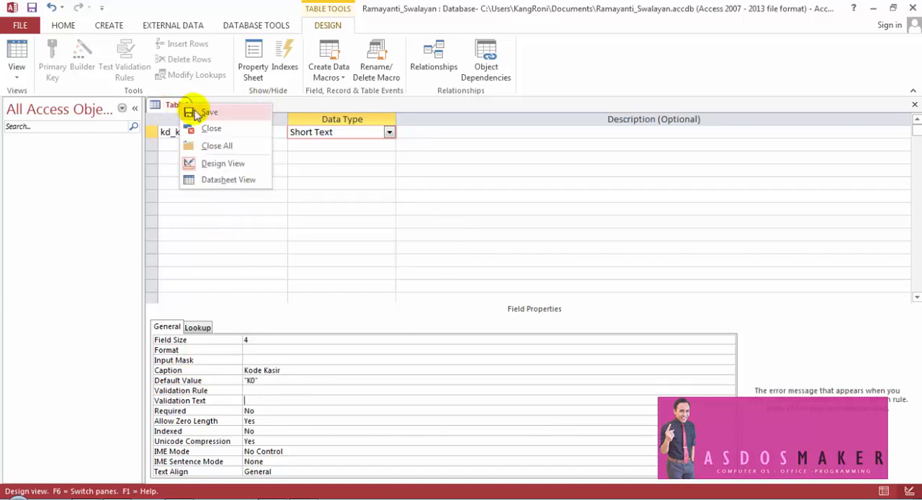
left_click(193, 111)
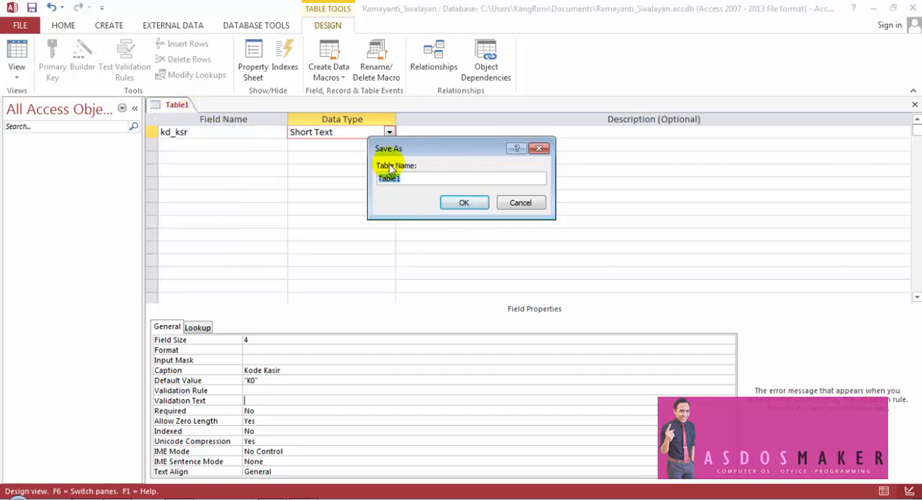
left_click_drag(397, 149, 346, 177)
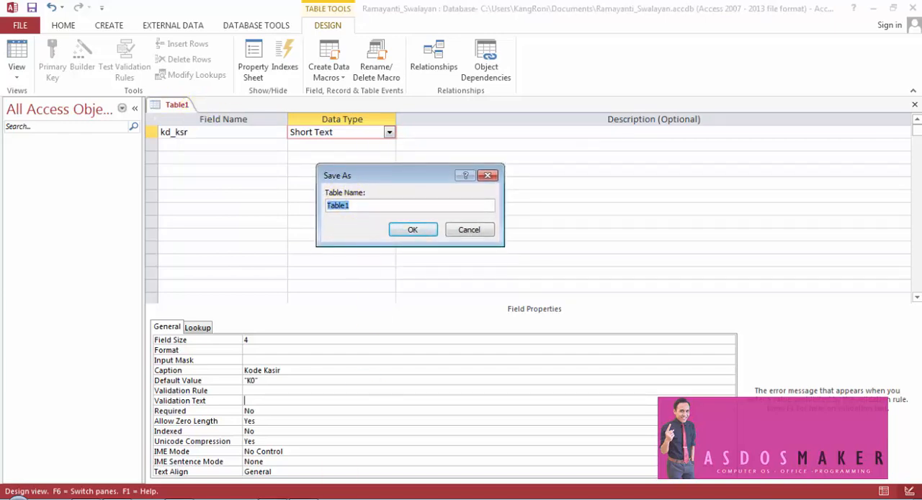
key("alt+Tab")
scroll(565, 249, "down", 1)
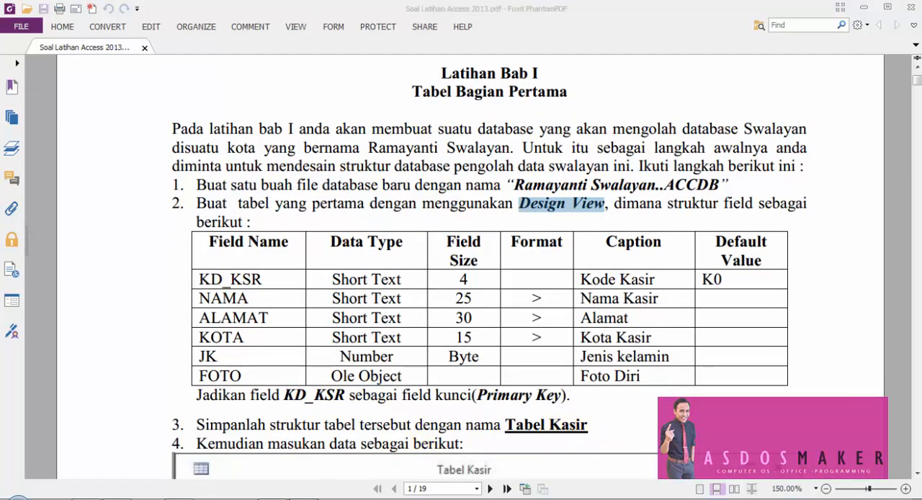
key("alt+Tab")
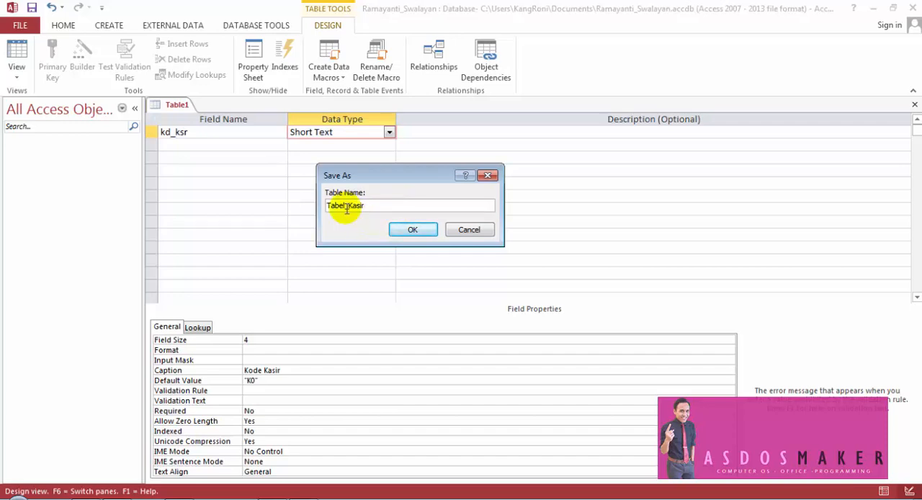
left_click(412, 230)
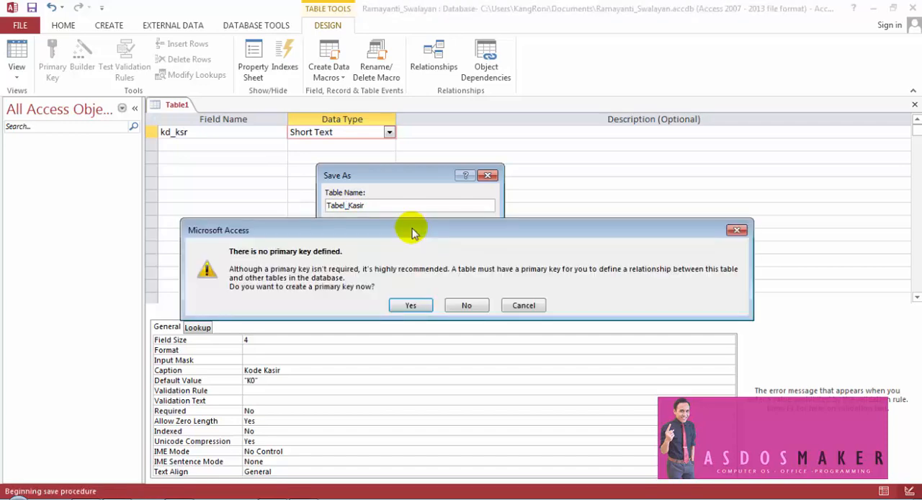
left_click_drag(274, 232, 293, 192)
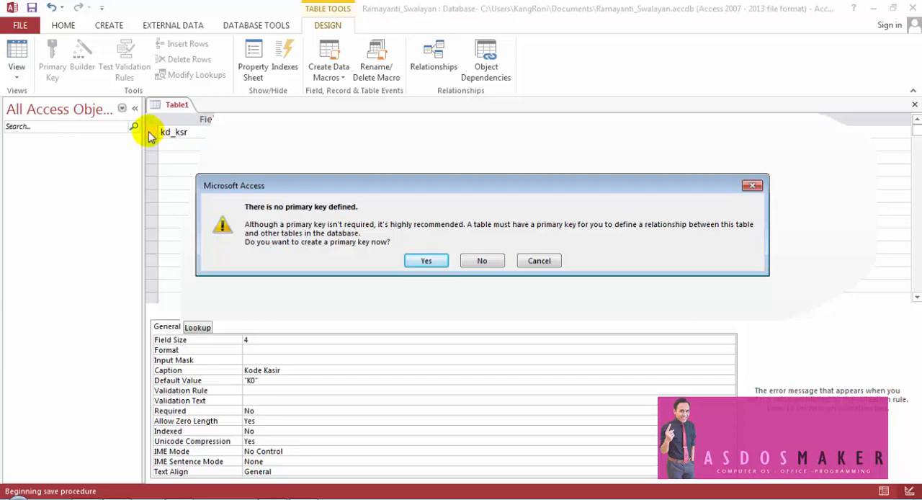
left_click(481, 262)
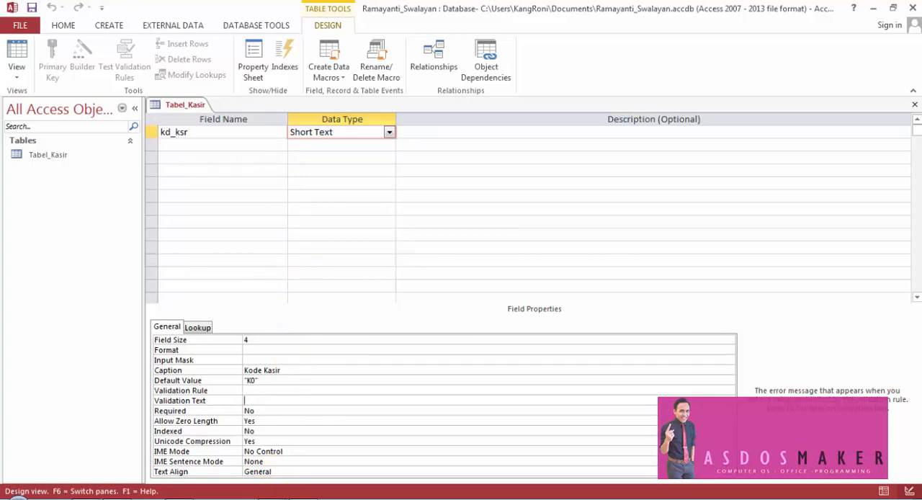
- Recheck the field structure in the exercise PDF, then show Tabel_Kasir in Datasheet view and widen the Kode Kasir column
key("alt+Tab")
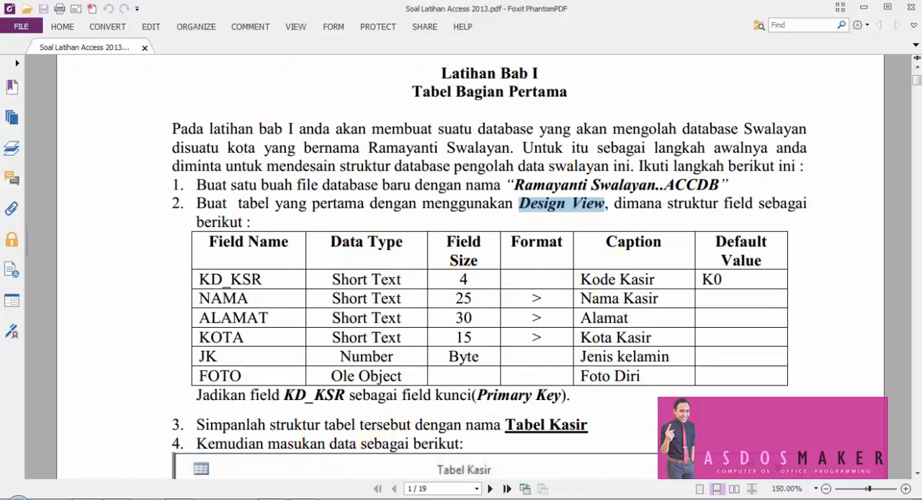
mouse_move(303, 498)
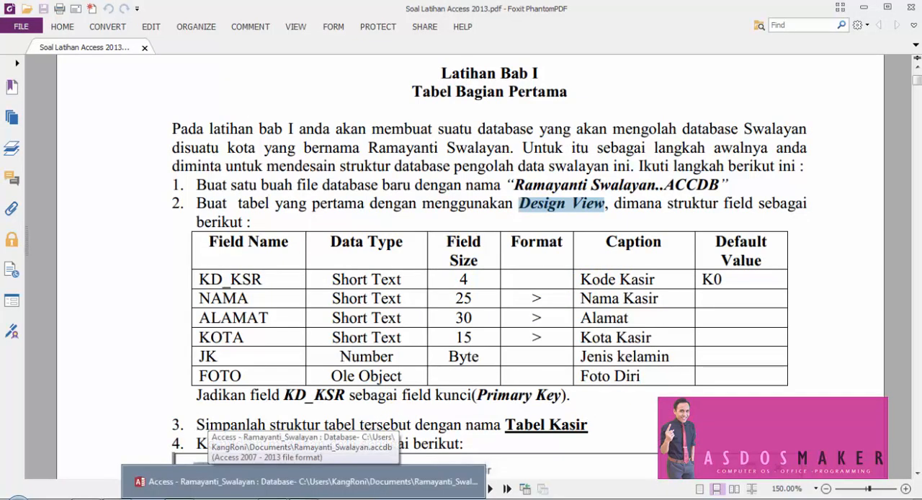
left_click(303, 481)
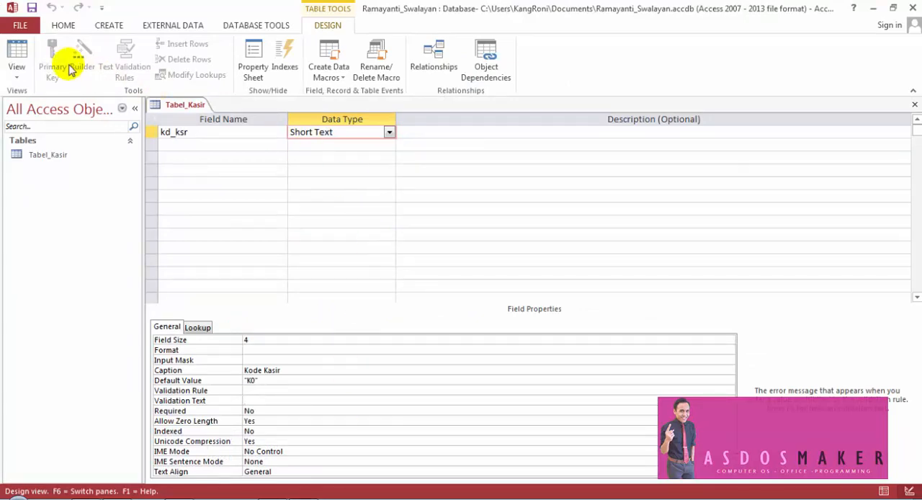
left_click(17, 54)
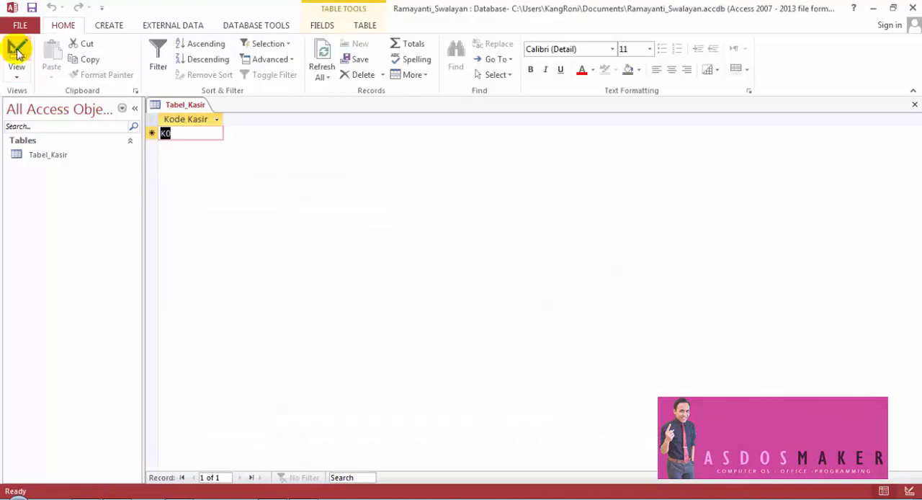
left_click(187, 118)
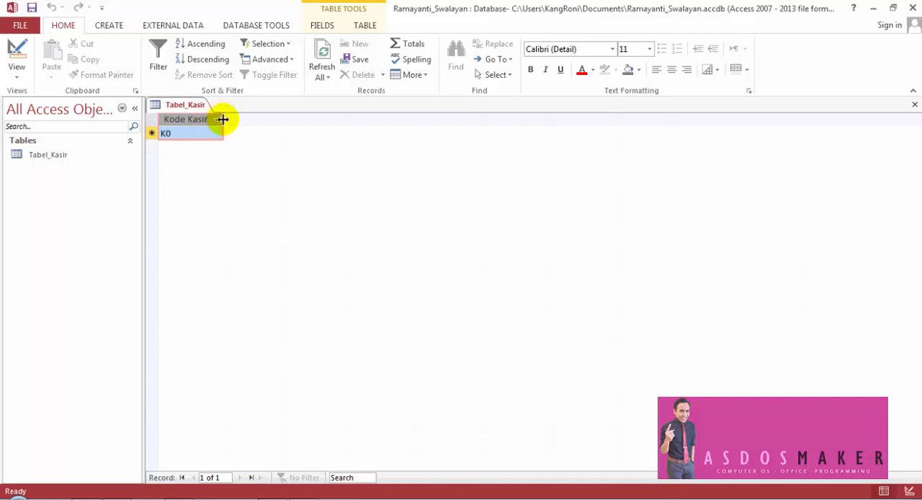
double_click(222, 119)
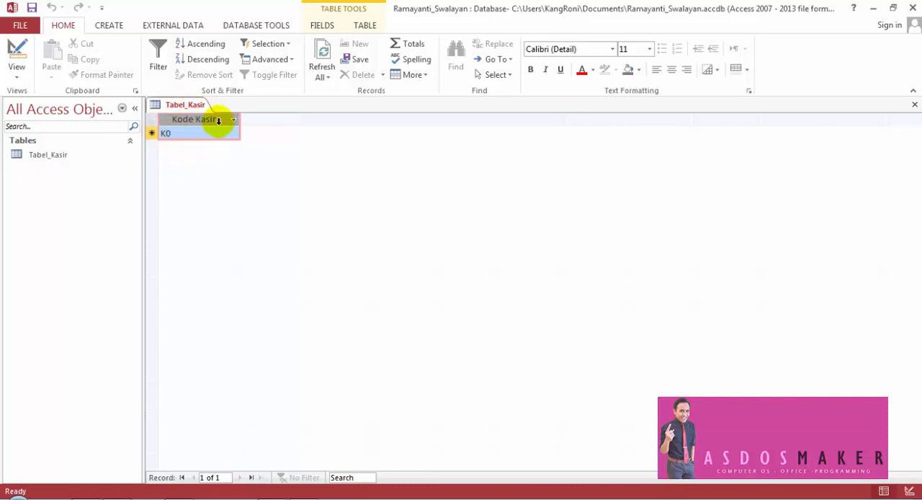
- Compare the kd_ksr field definition in Design view with its column heading in Datasheet view
left_click(18, 52)
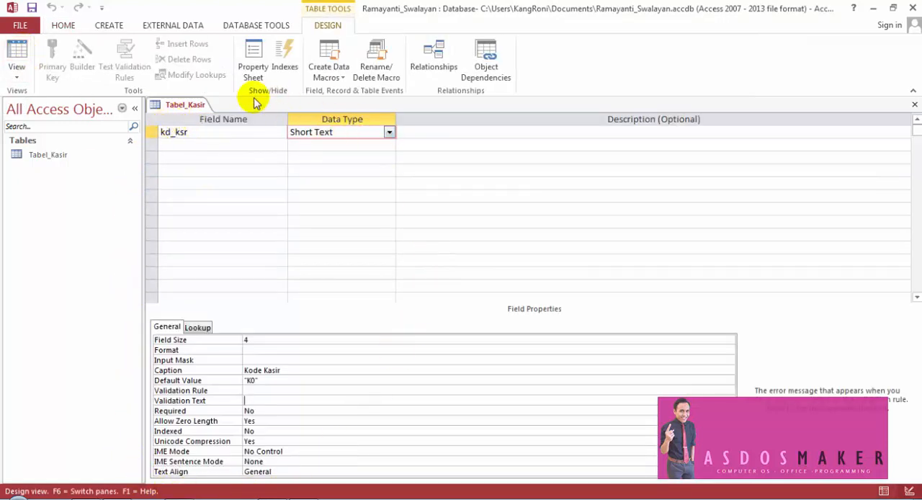
left_click(21, 54)
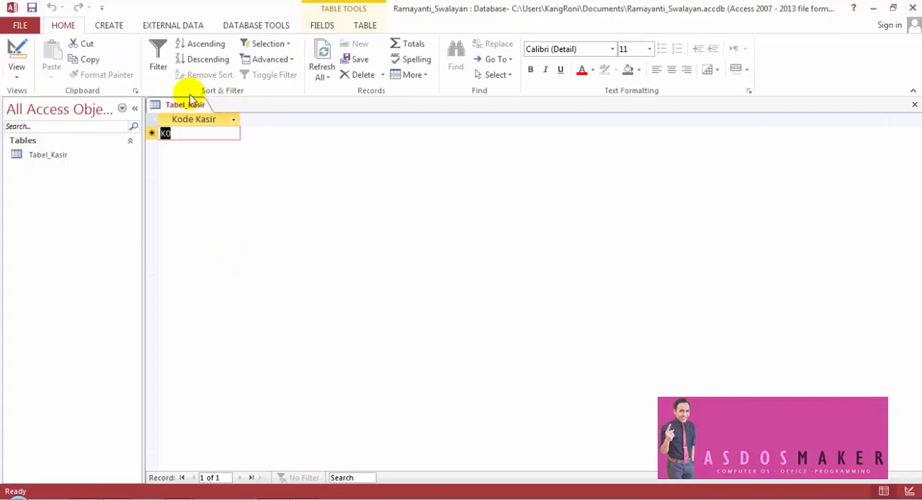
left_click(216, 121)
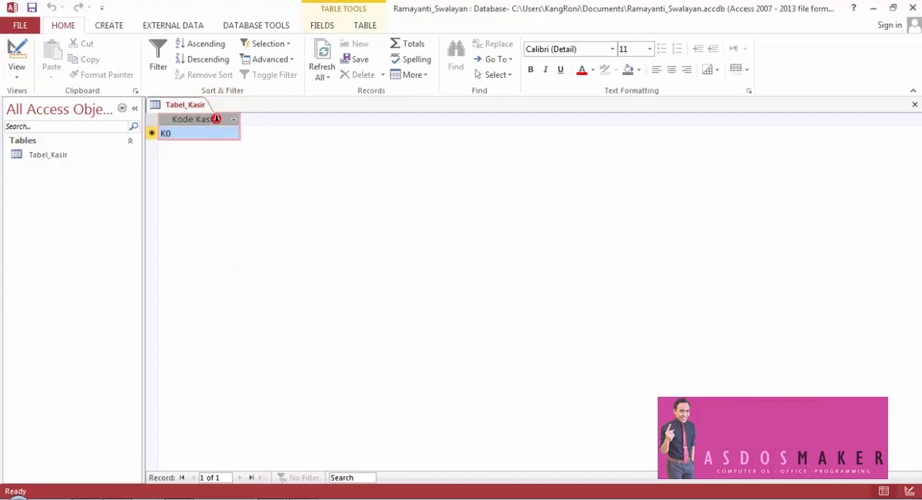
left_click(19, 50)
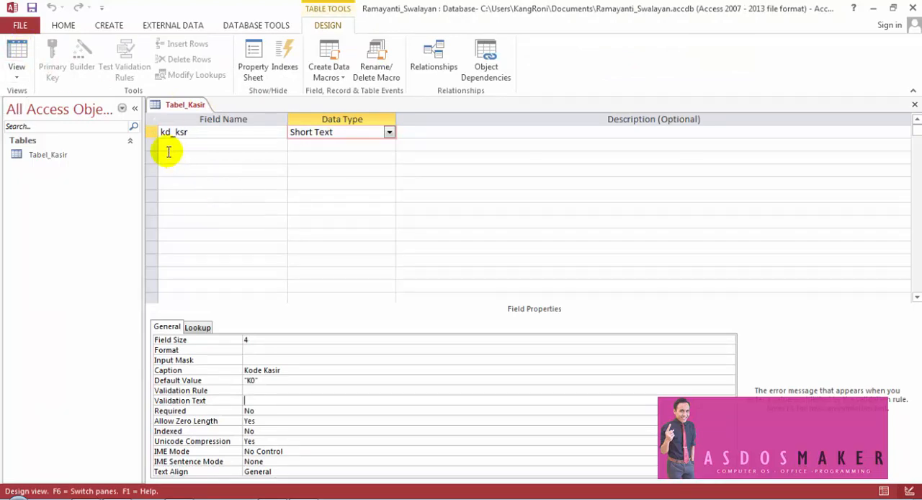
left_click(152, 132)
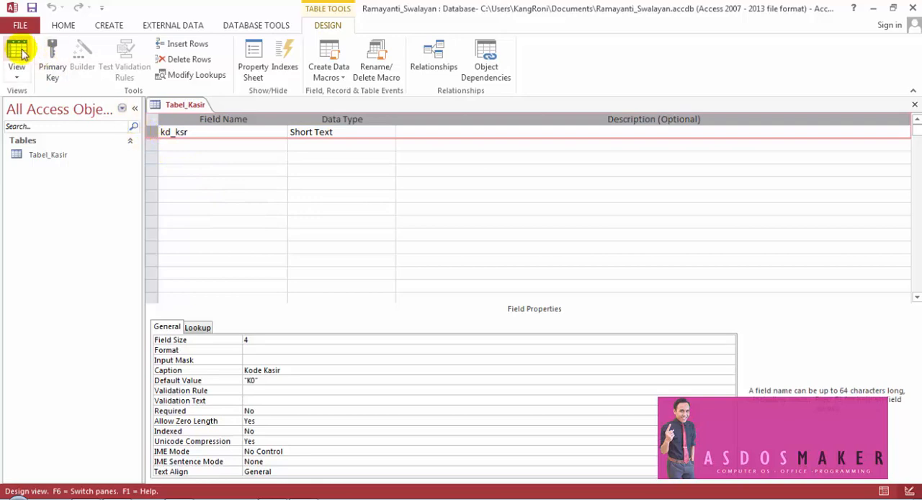
left_click(20, 52)
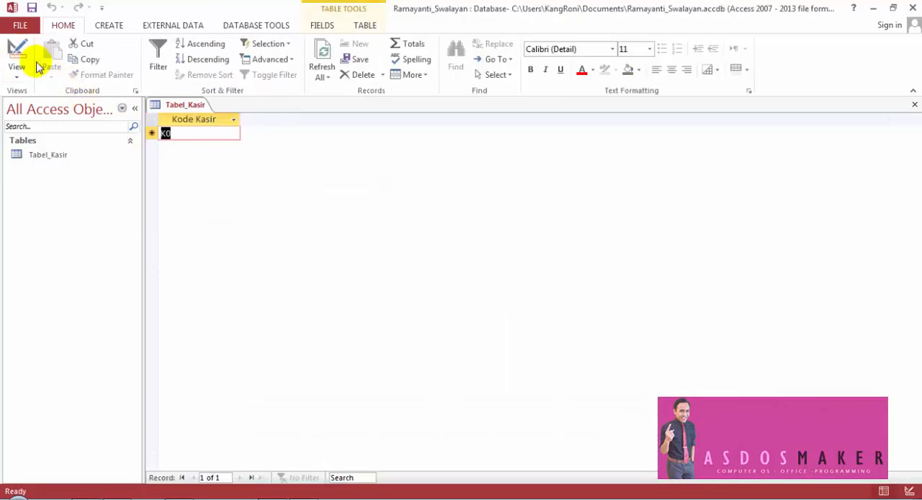
left_click(20, 52)
left_click(20, 51)
left_click(20, 51)
left_click(20, 52)
left_click(19, 52)
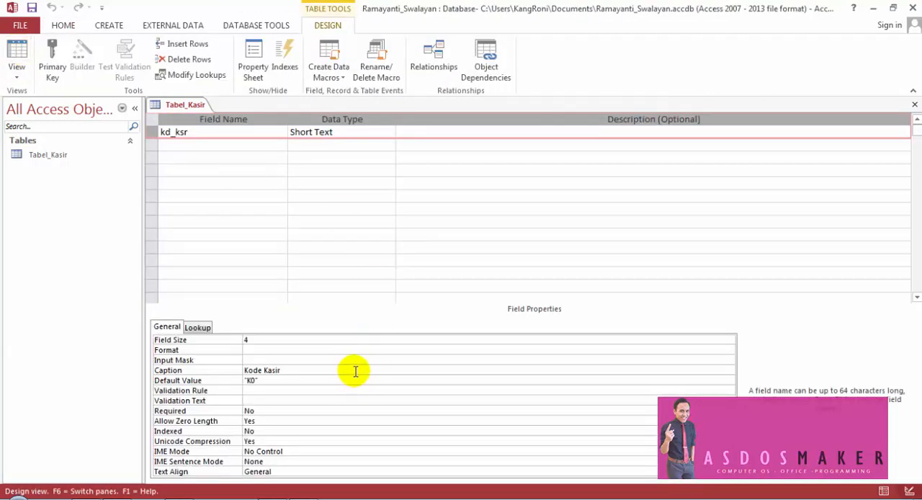
- Examine the Caption property of kd_ksr and match it against the column heading in Datasheet view
left_click(222, 368)
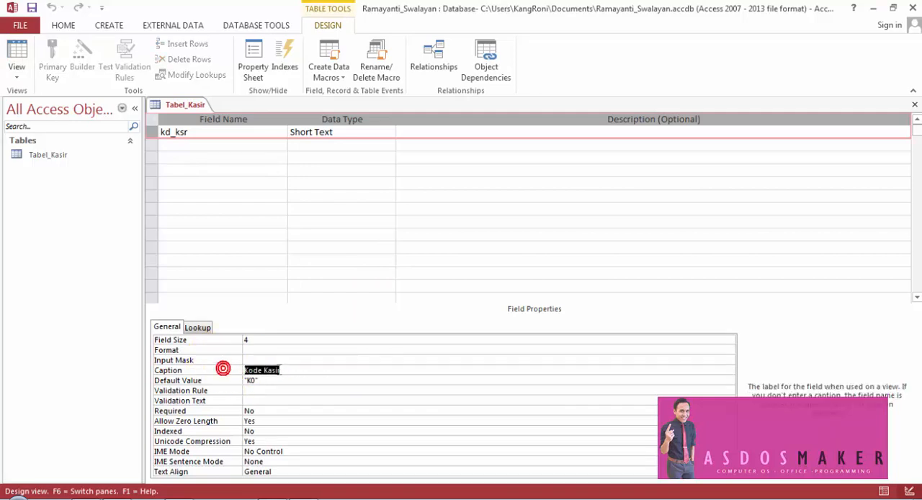
left_click(188, 131)
left_click(286, 370)
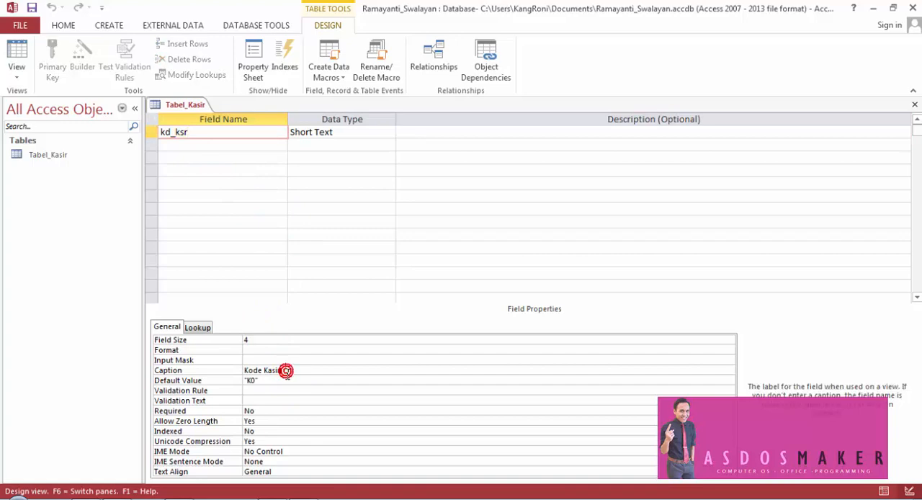
left_click(16, 47)
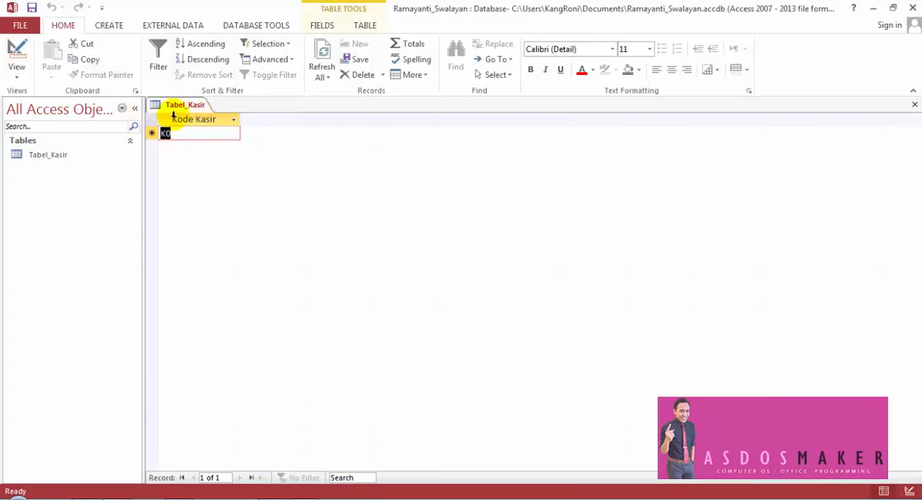
left_click(19, 45)
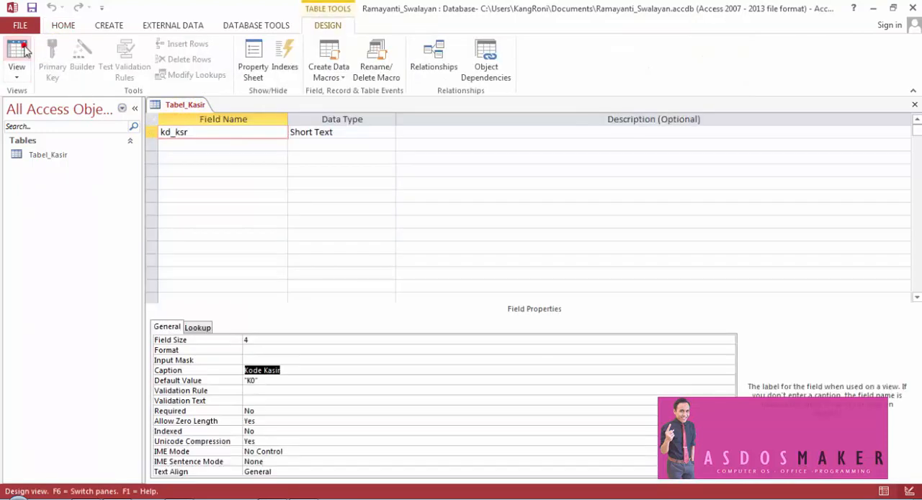
- Cut the Kode Kasir caption from kd_ksr and save the table to view its column heading in Datasheet view
right_click(264, 371)
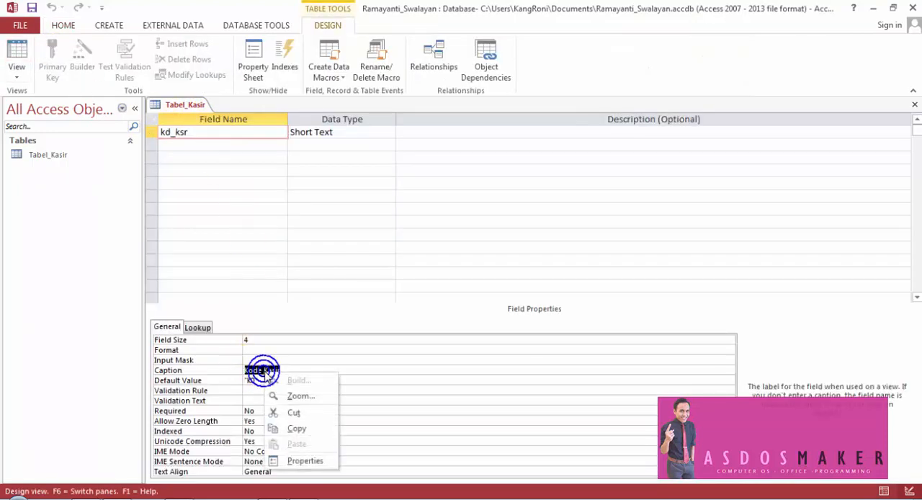
left_click(295, 415)
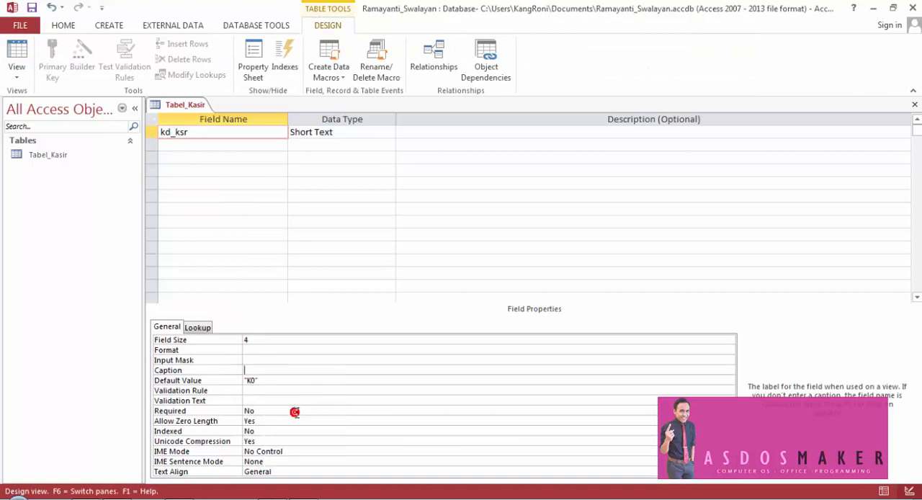
left_click(18, 49)
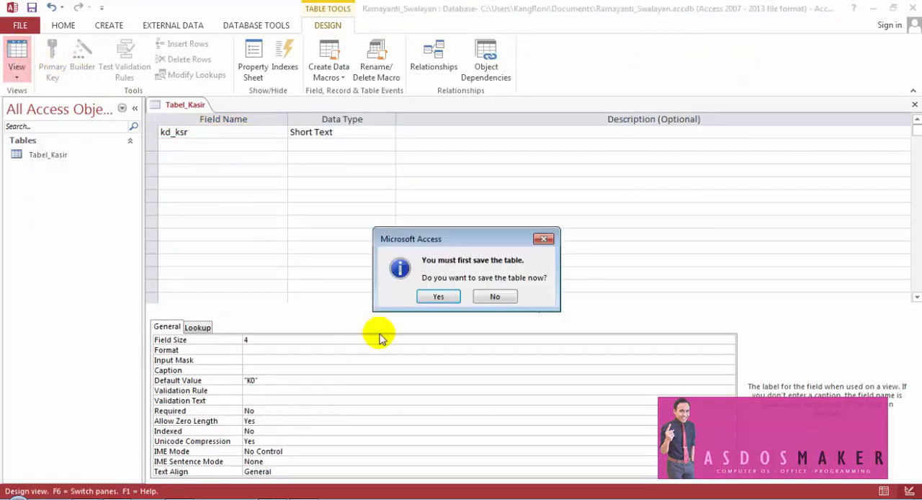
left_click(435, 296)
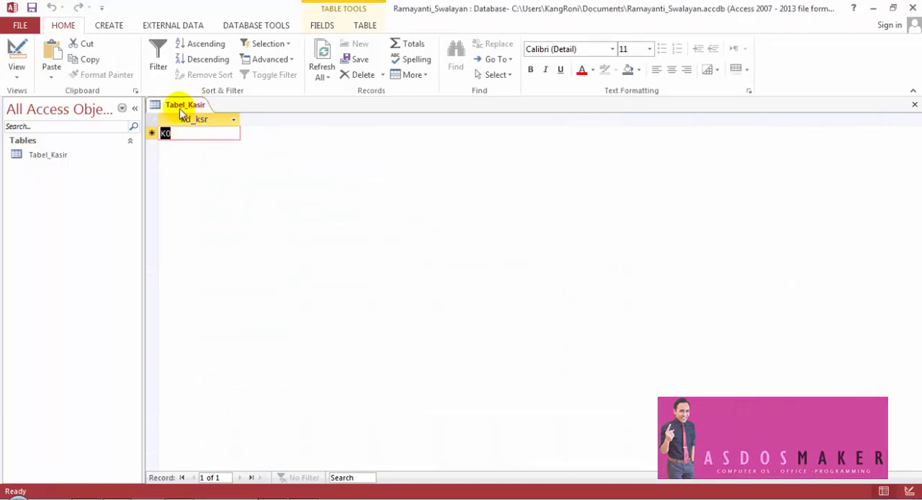
- Paste the Kode Kasir caption back into kd_ksr and save the table to show it in Datasheet view
left_click(16, 58)
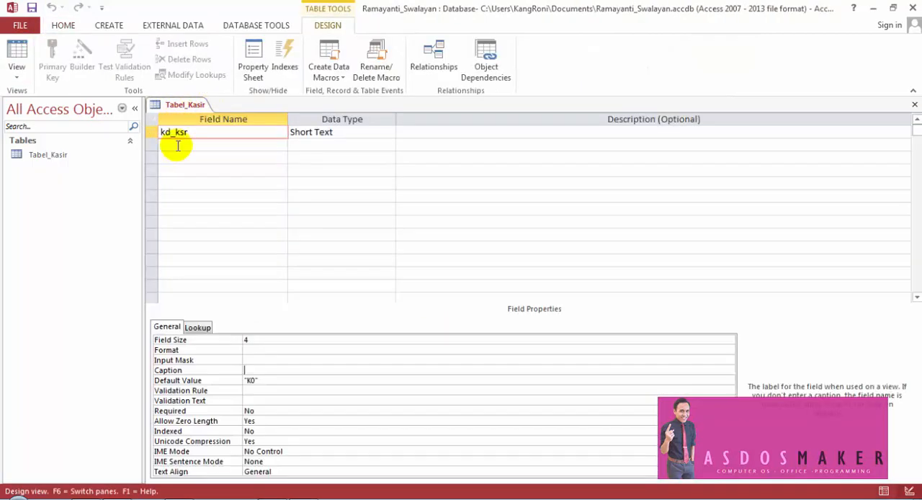
left_click(165, 132)
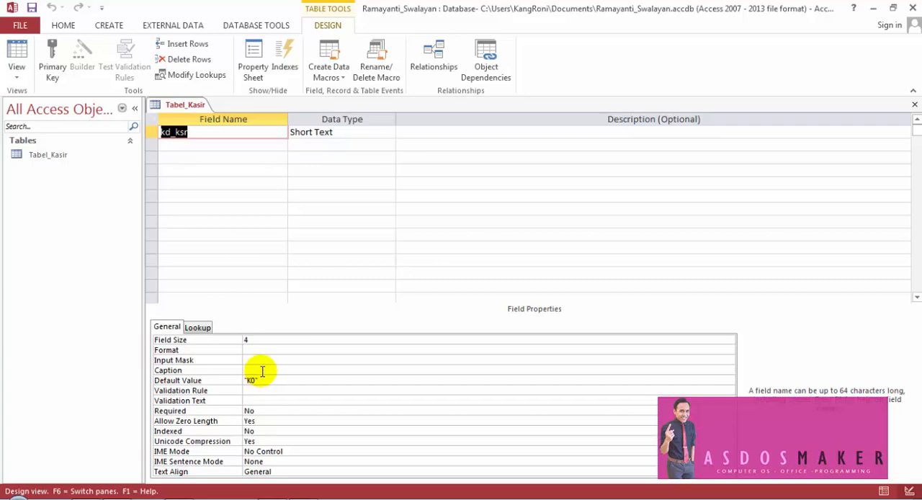
left_click(262, 369)
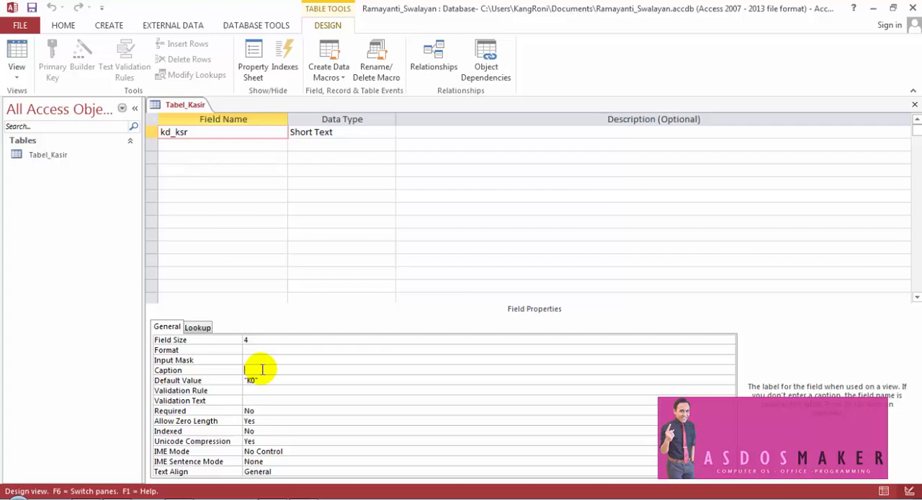
right_click(265, 373)
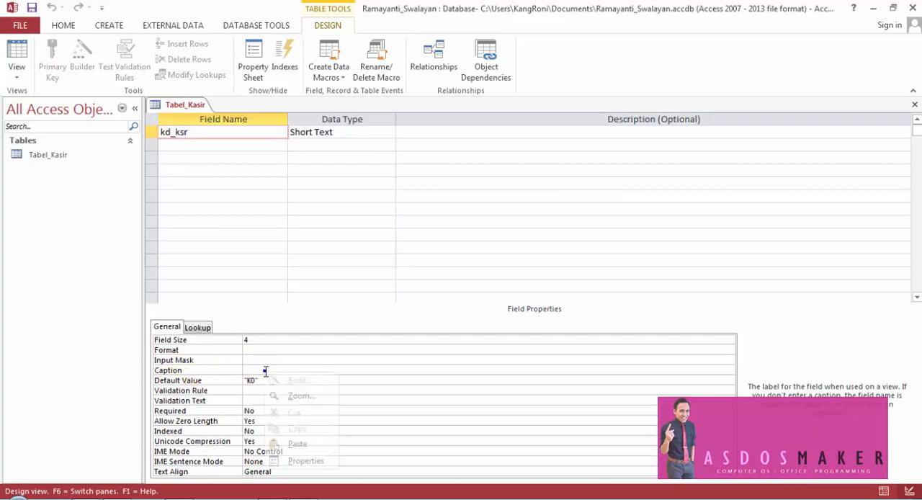
left_click(297, 444)
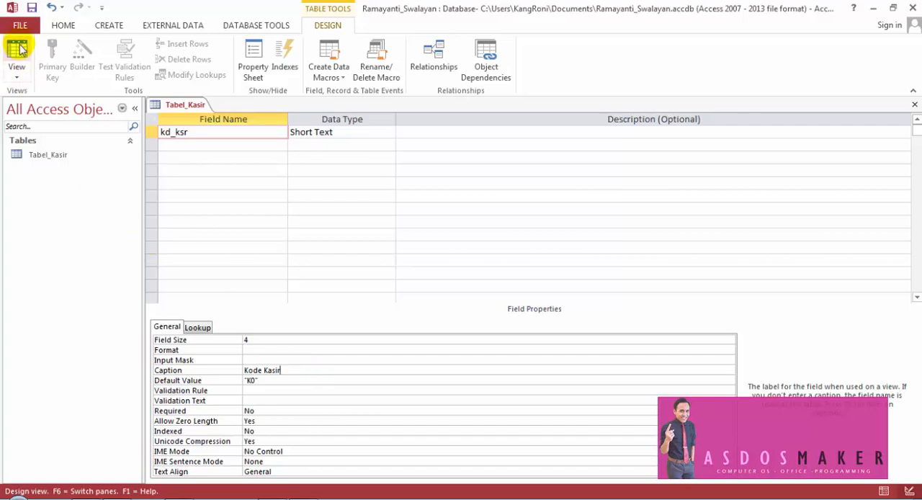
left_click(19, 50)
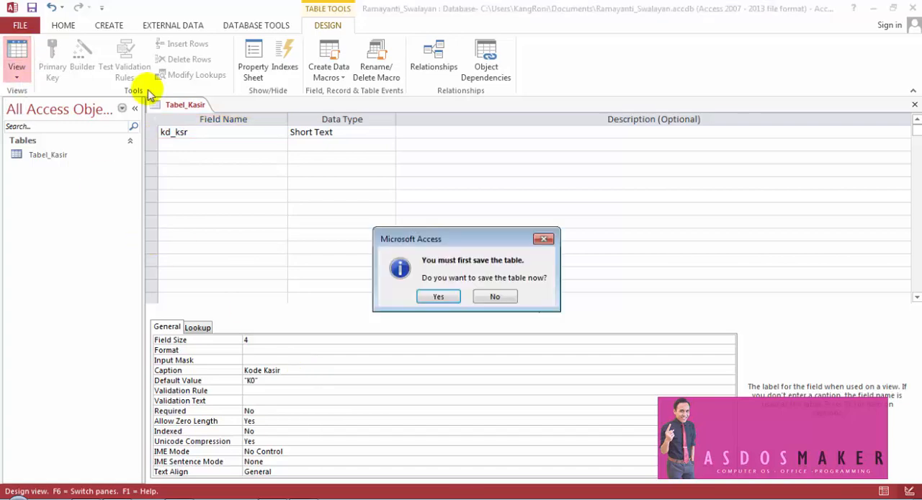
left_click(440, 293)
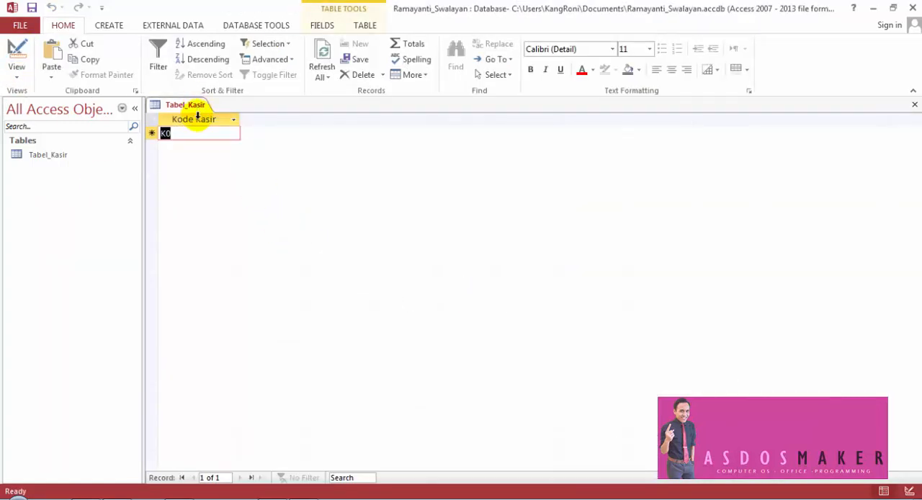
- Compare the default value in the new record with the Field Size and Default Value properties of kd_ksr
left_click(180, 134)
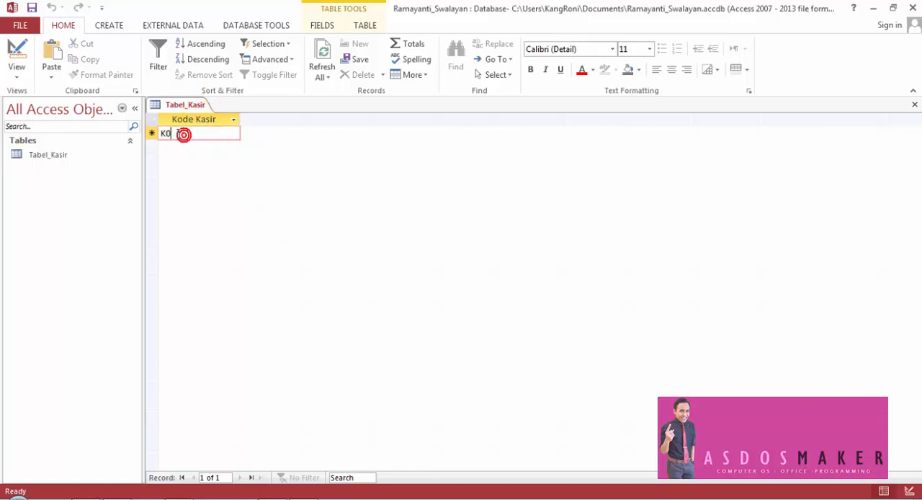
left_click(156, 133)
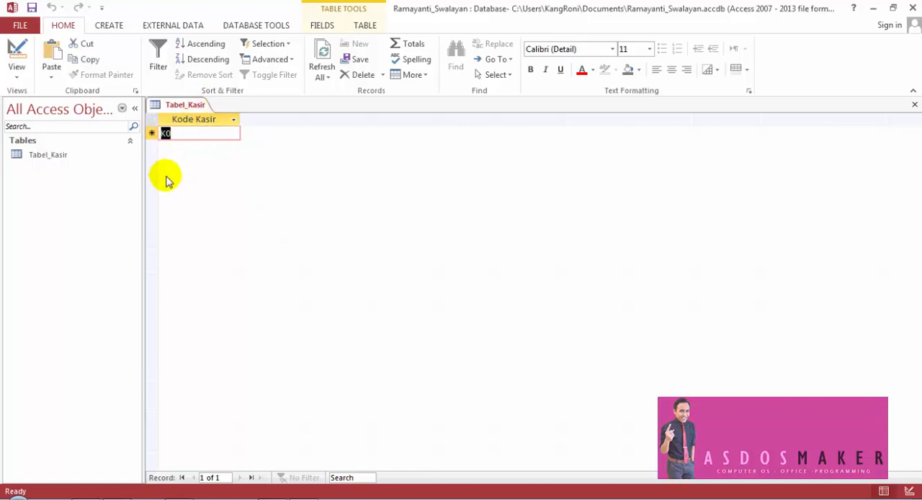
left_click(21, 48)
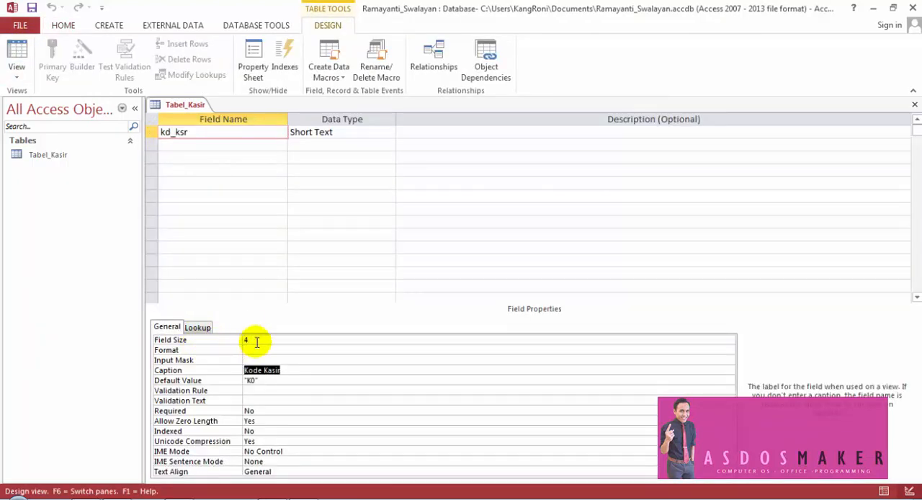
left_click(22, 47)
- Complete the code in the new record as K000 to test the kd_ksr field size limit
left_click(165, 134)
left_click(238, 185)
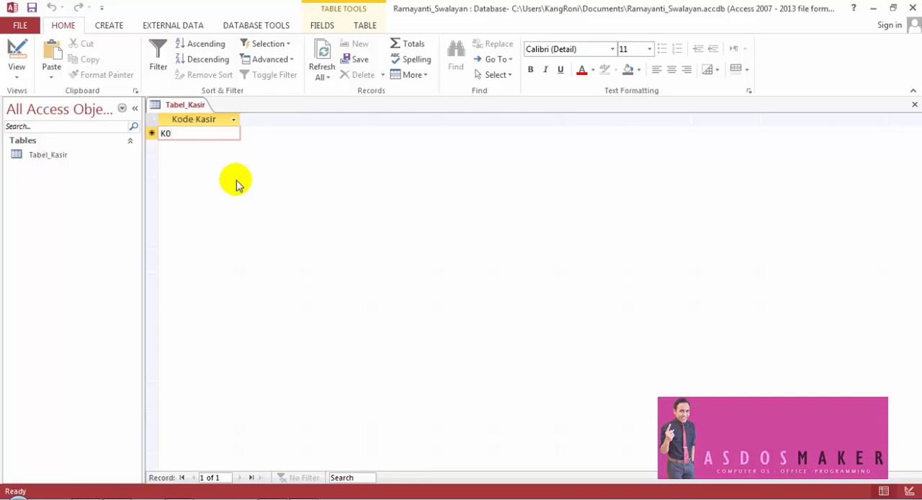
type("00")
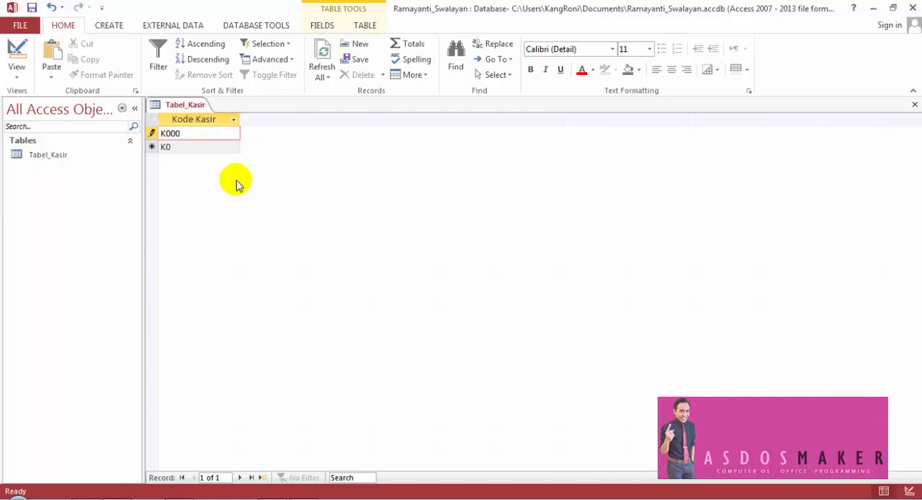
left_click_drag(170, 133, 181, 133)
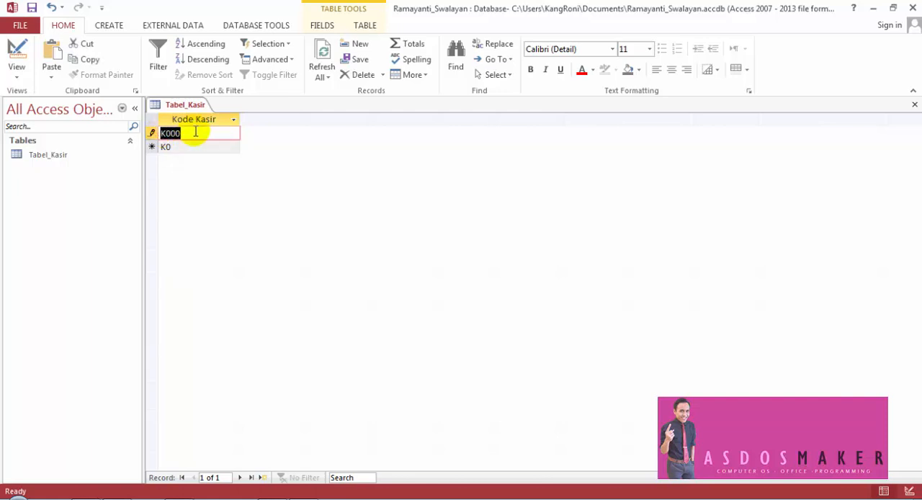
- Set the Field Size of kd_ksr to 5, save the table and return to Datasheet view
left_click(17, 47)
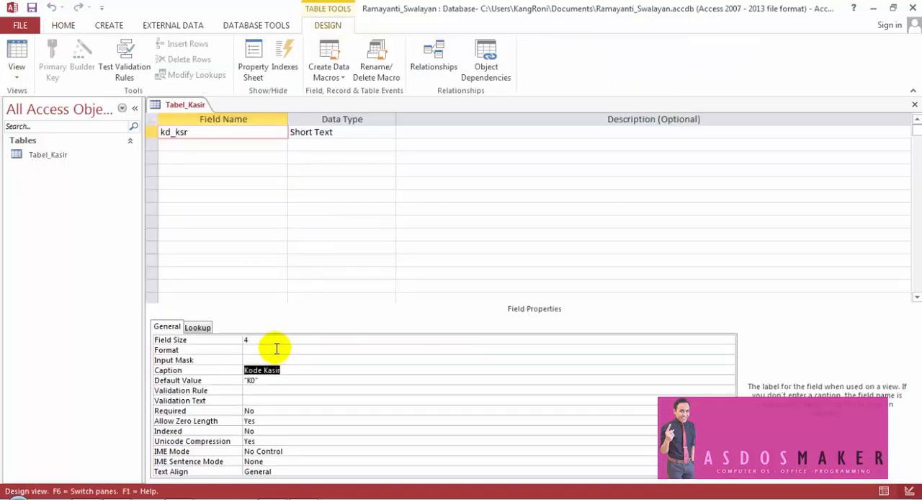
left_click(247, 339)
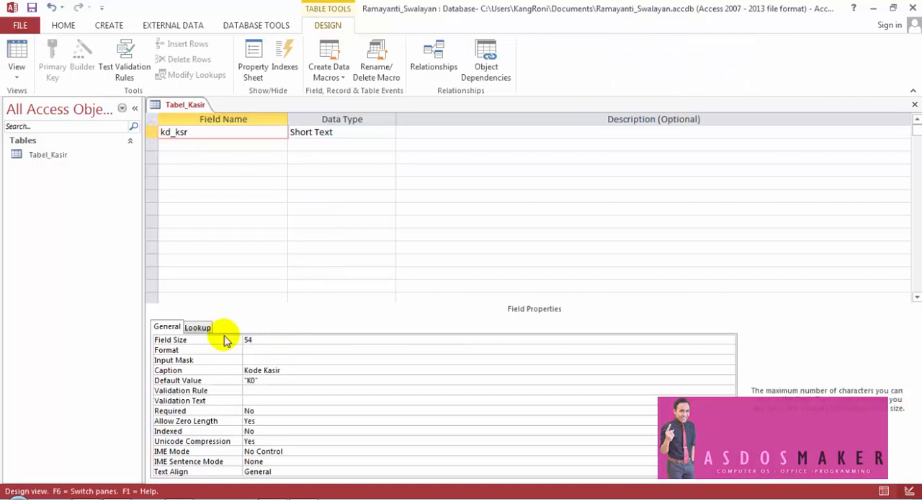
type("5")
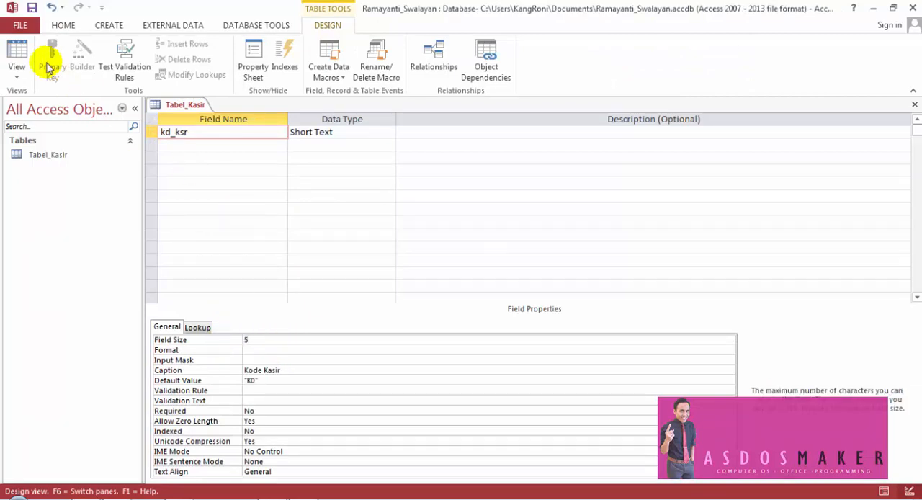
left_click(31, 7)
left_click(24, 50)
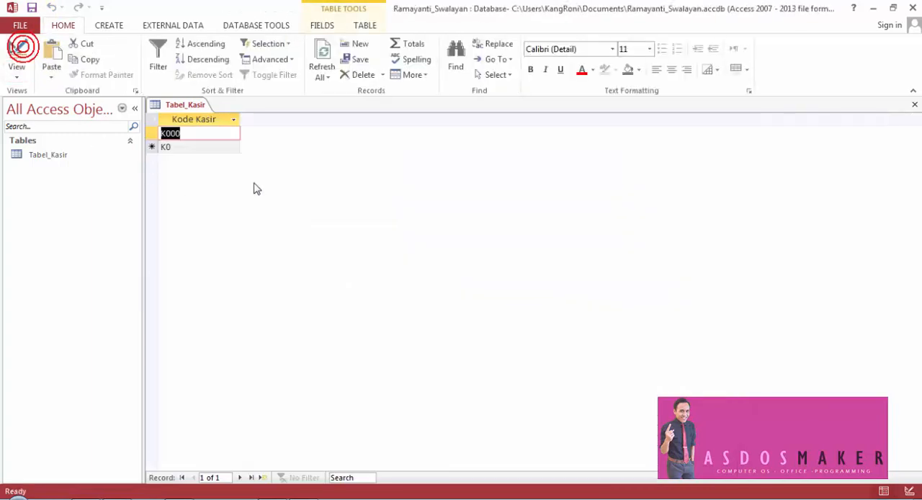
- Extend the first record's Kode Kasir to K0001 and save it
left_click(208, 133)
type("00")
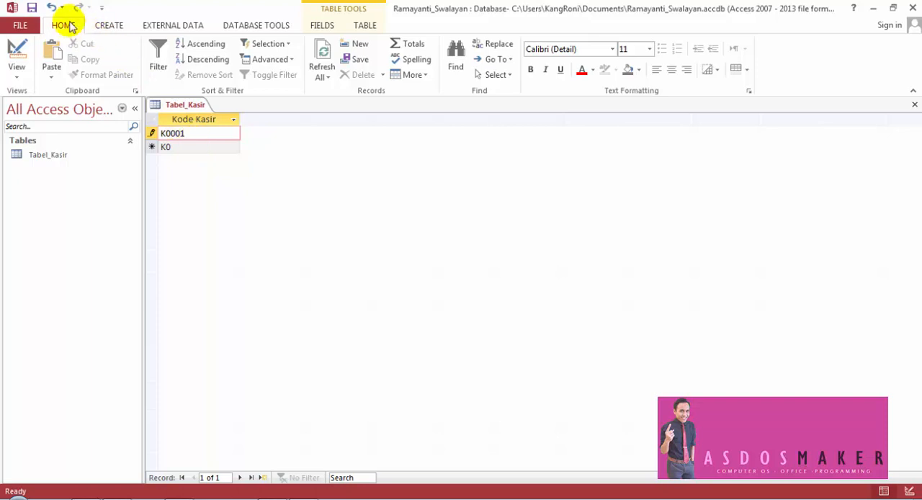
left_click(31, 8)
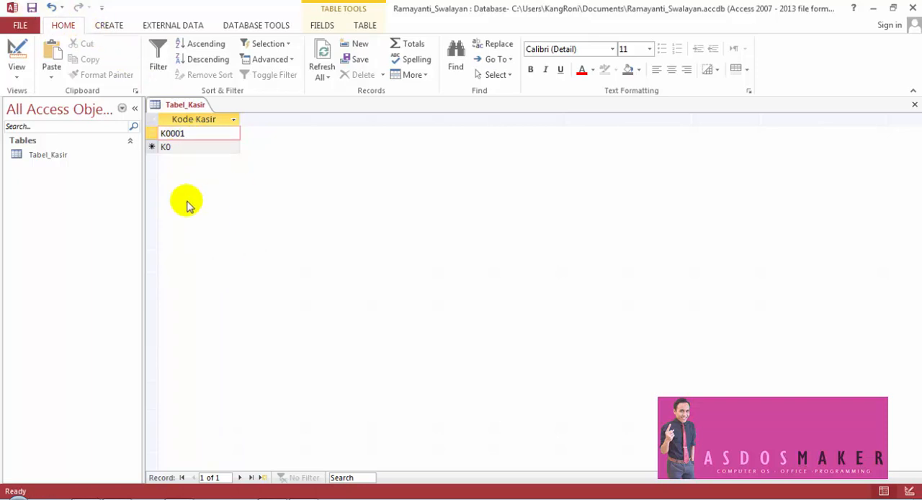
- Show Tabel_Kasir in Design view and consult the remaining field definitions in the exercise PDF before returning to Access
left_click(16, 52)
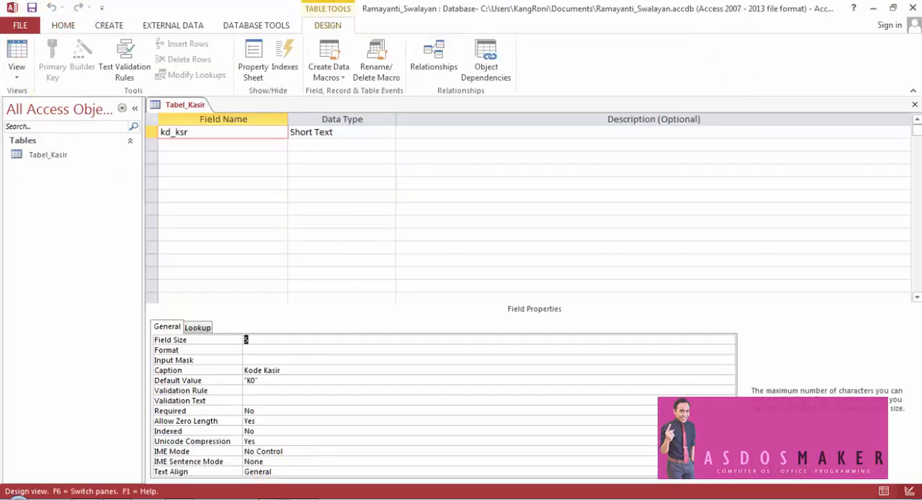
left_click(303, 498)
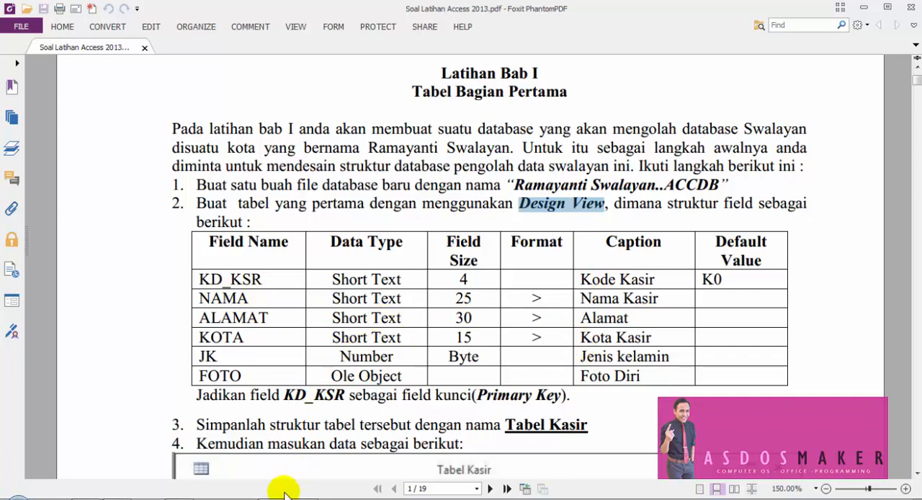
mouse_move(273, 498)
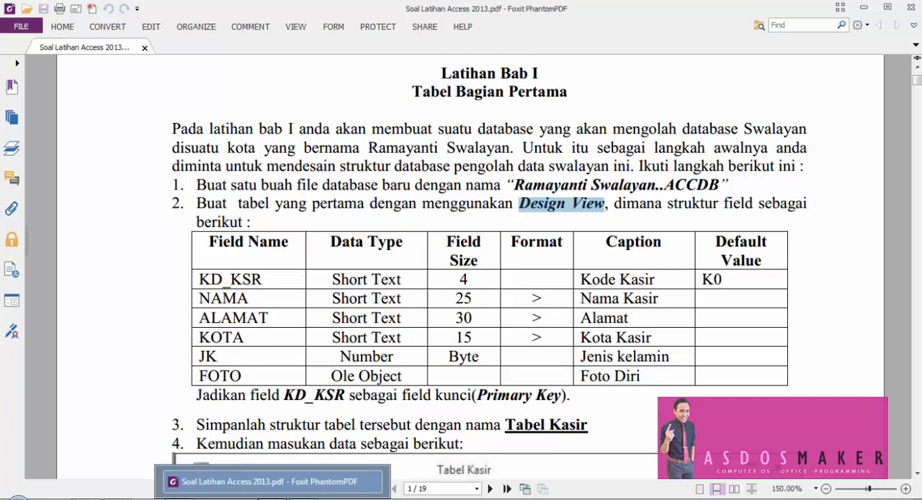
left_click(310, 499)
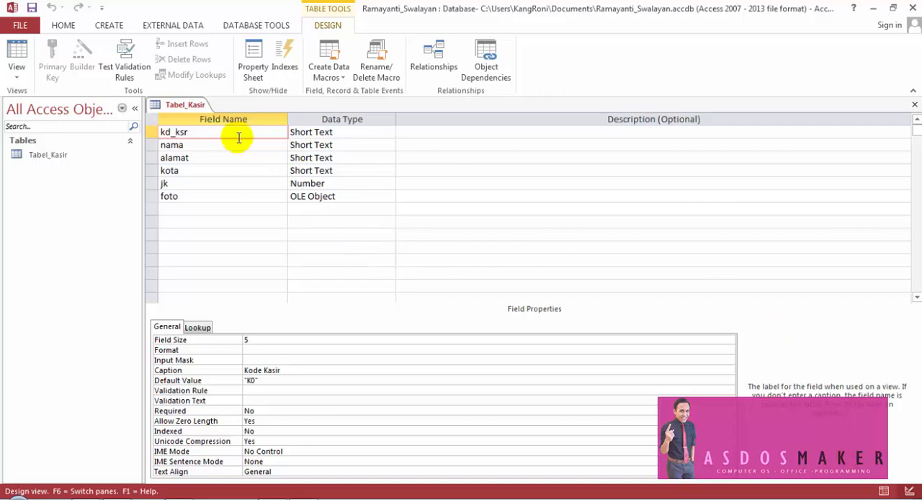
- Review the six field rows from kd_ksr to foto and examine the Field Size, Caption and Default Value of kd_ksr
left_click_drag(154, 132, 152, 200)
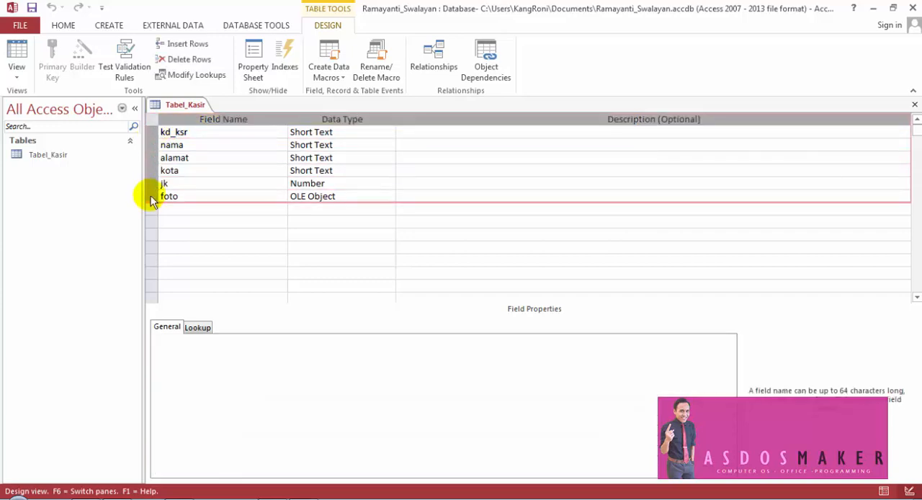
left_click(220, 168)
left_click(232, 235)
left_click(223, 131)
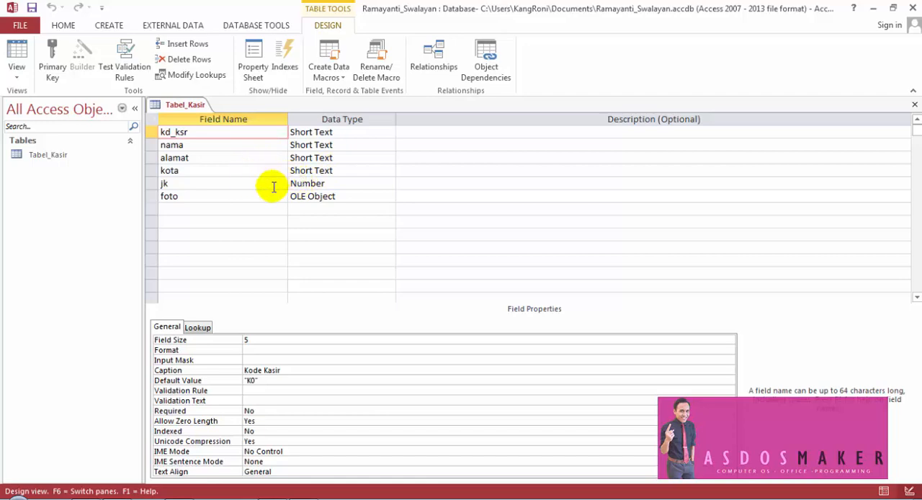
left_click(196, 132)
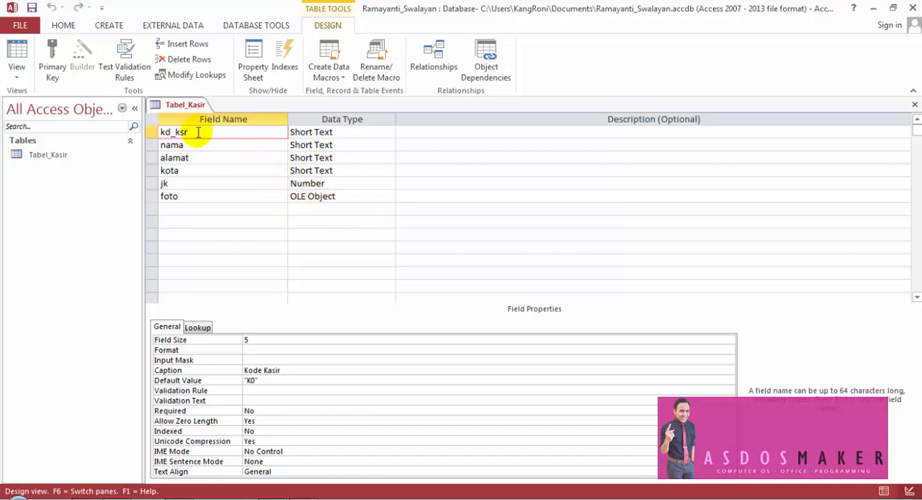
left_click(247, 340)
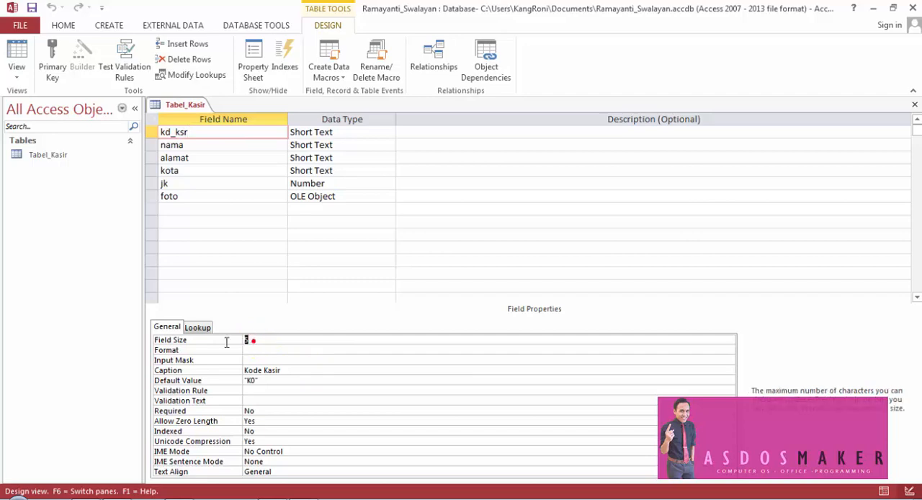
left_click(179, 371)
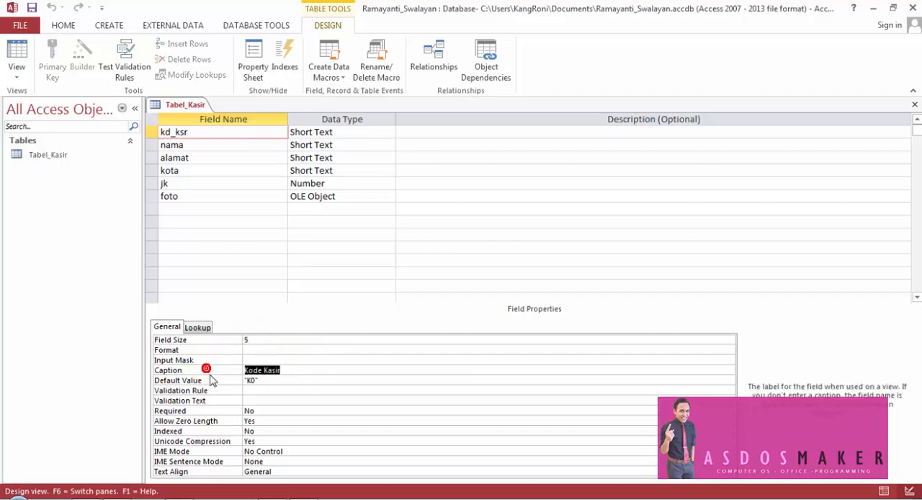
left_click(211, 381)
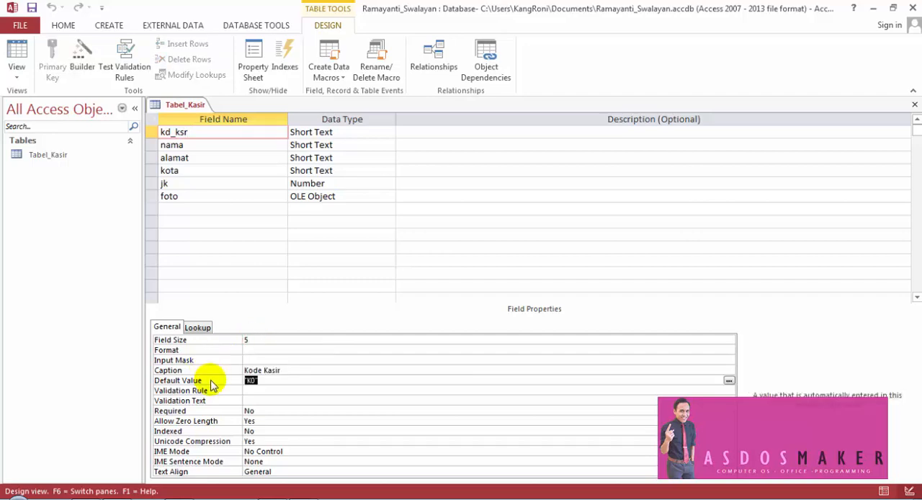
- Check the Format and Caption of nama, and review the properties of alamat, kota, jk and foto
left_click(227, 145)
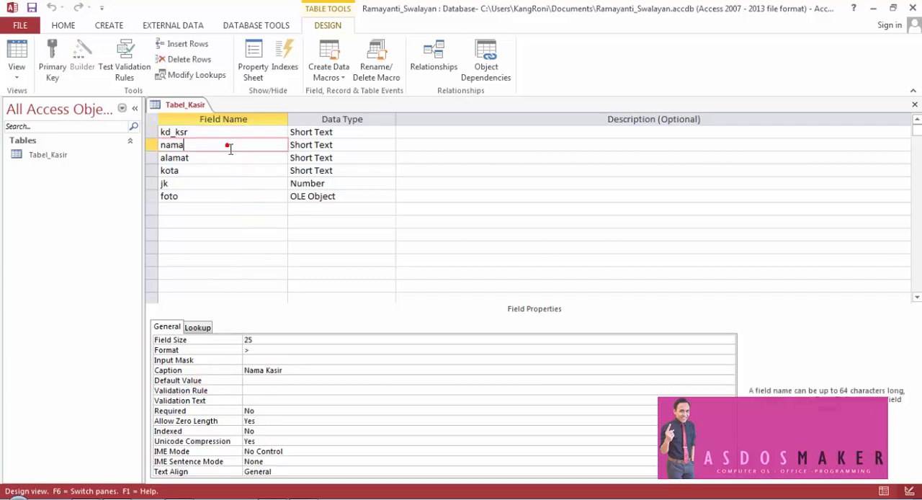
left_click(231, 351)
left_click(247, 350)
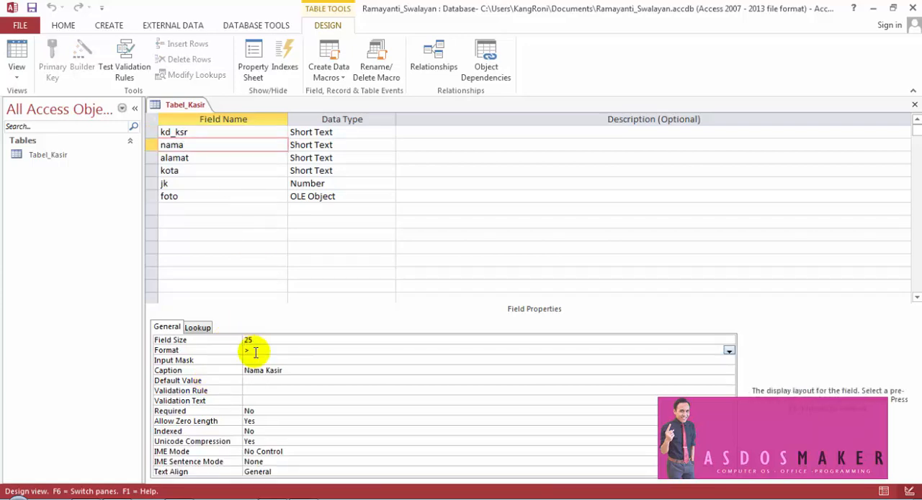
left_click(228, 373)
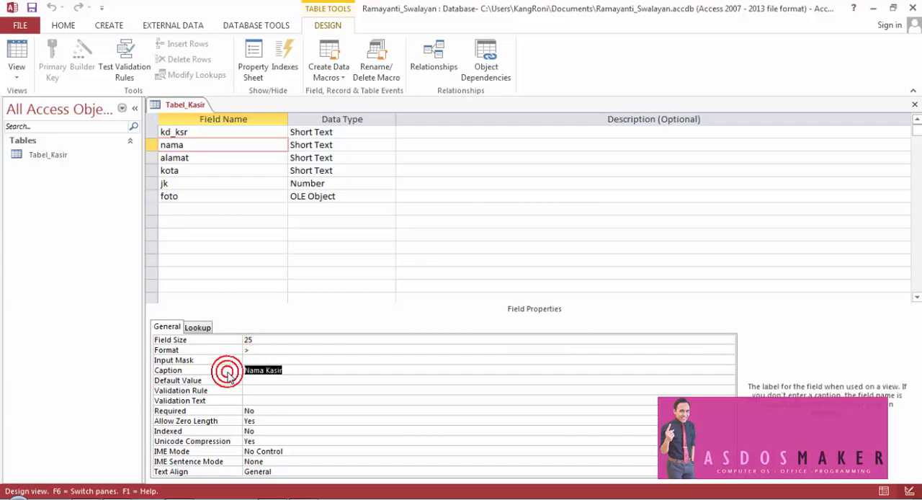
left_click(233, 160)
left_click(229, 172)
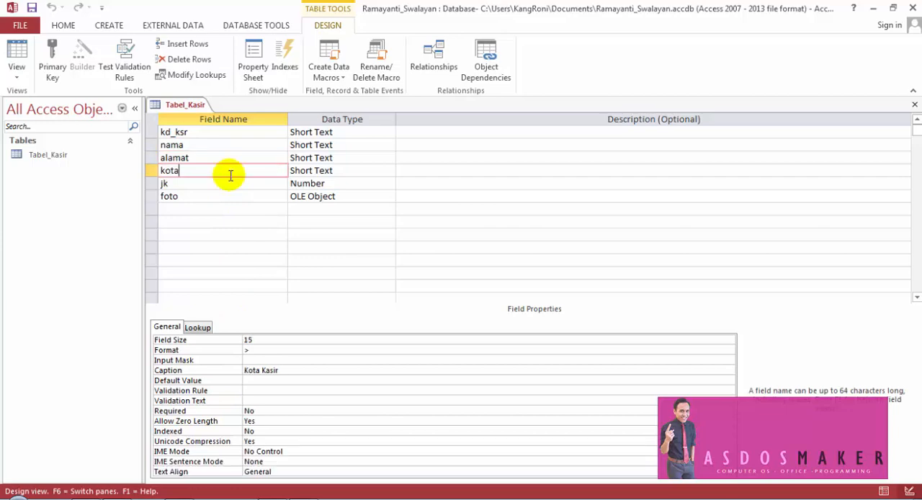
left_click(230, 183)
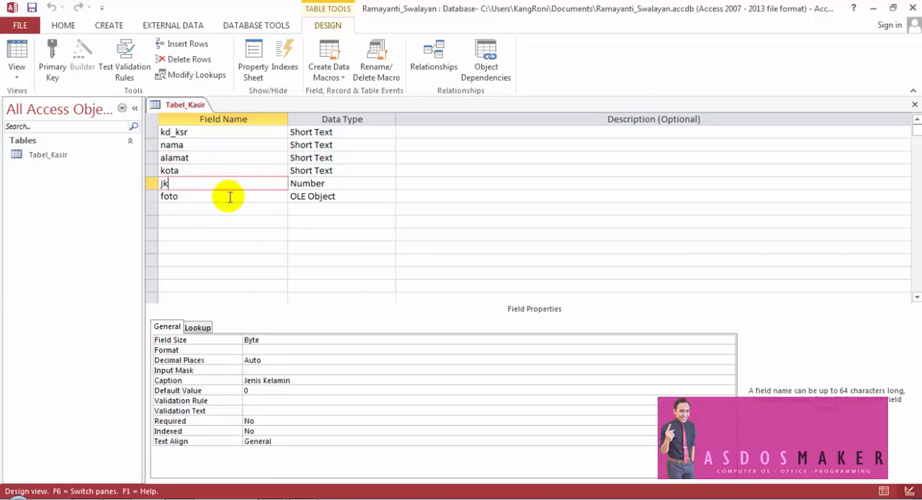
left_click(229, 197)
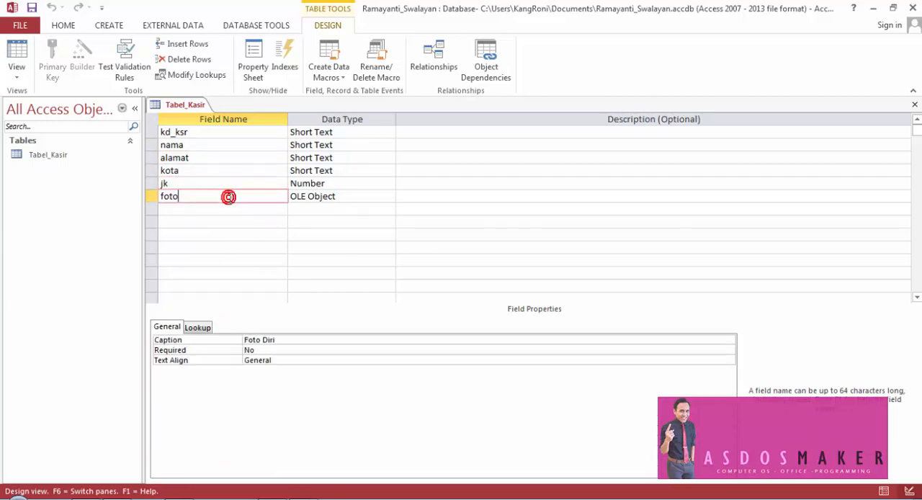
- Show Tabel_Kasir in Datasheet view and widen the columns from Nama Kasir to Foto Diri so their captions fit
left_click(286, 340)
left_click(18, 52)
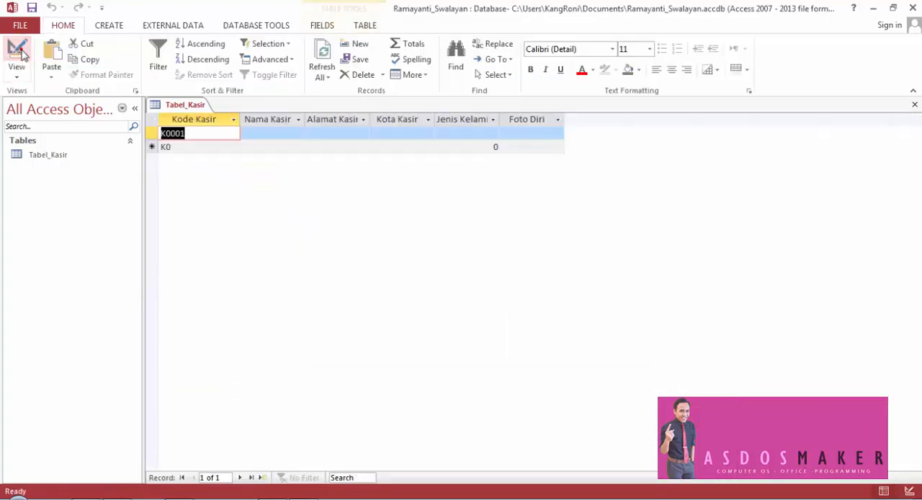
left_click_drag(304, 116, 318, 117)
left_click_drag(390, 117, 411, 118)
left_click_drag(469, 119, 495, 118)
left_click_drag(561, 119, 579, 119)
left_click_drag(643, 116, 654, 119)
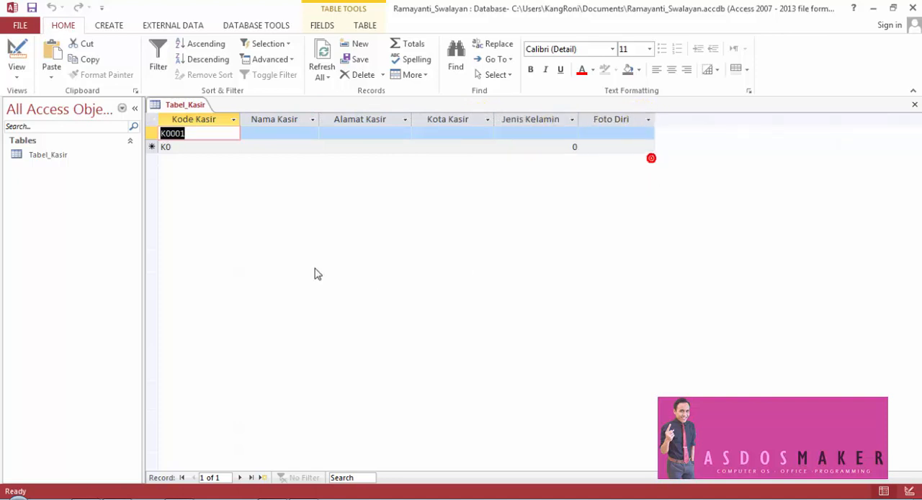
- Fill in the cashier's full name under Nama Kasir and the street address under Alamat Kasir for record K0001
left_click(193, 131)
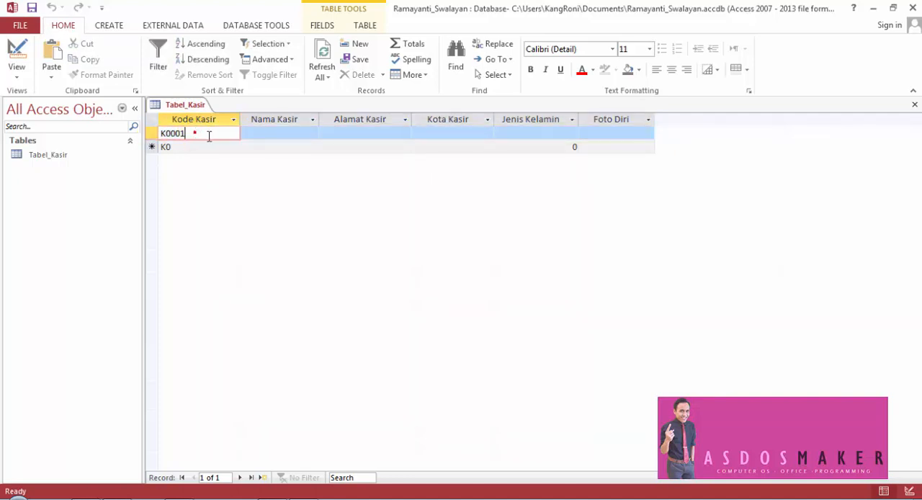
left_click(267, 134)
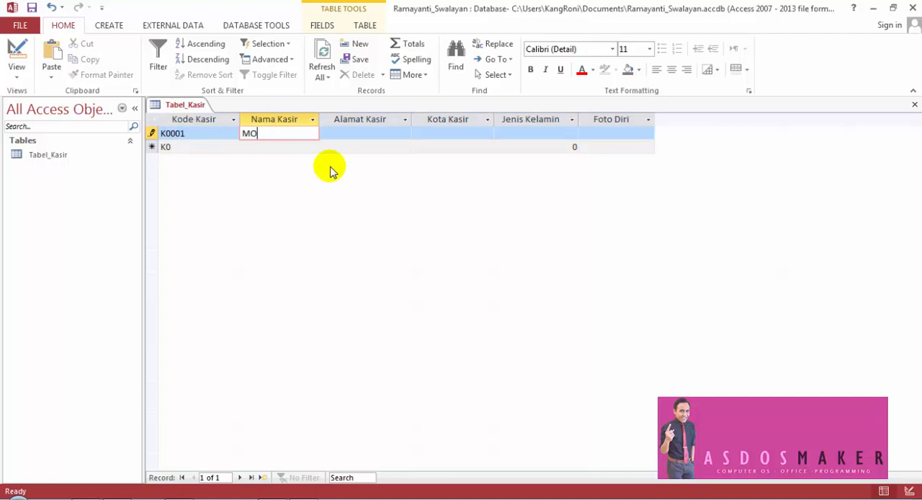
type("Roni")
key("Tab")
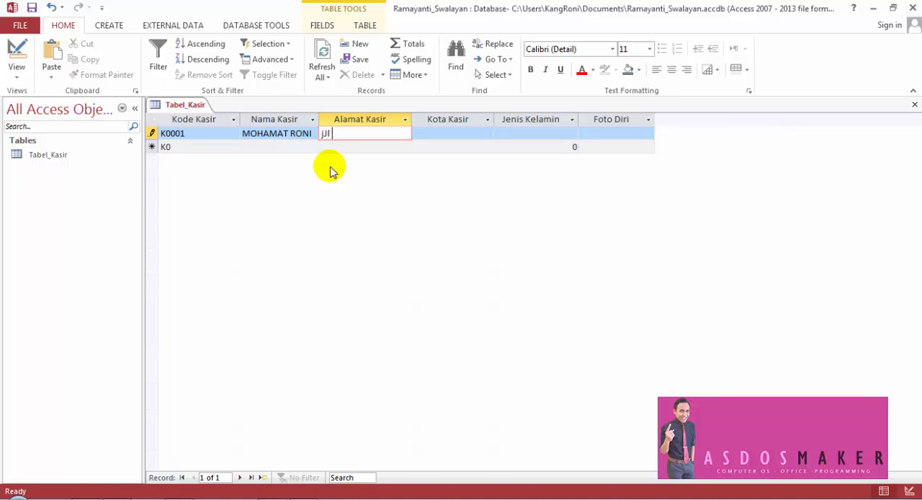
key("BackSpace")
key("BackSpace")
type("Jl bukirsari n0")
key("Tab")
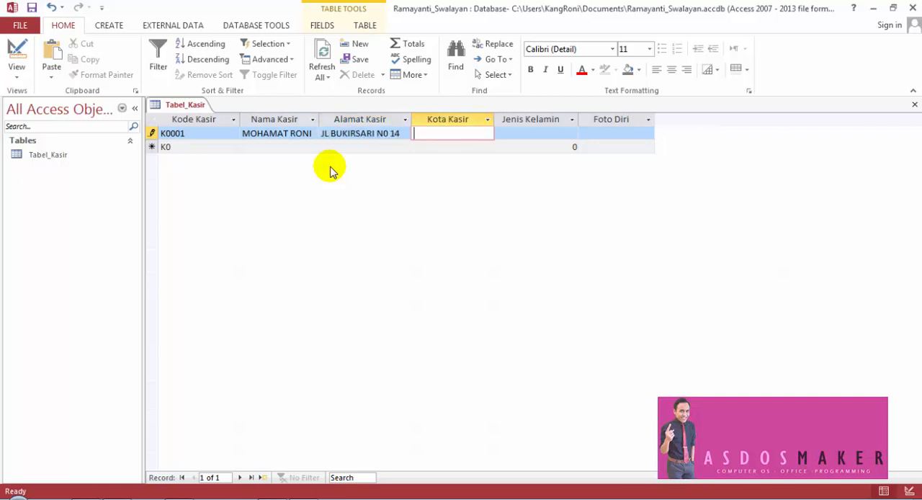
- Compare the letter case of the Alamat Kasir entry while it is being edited and after leaving the cell
left_click(369, 134)
left_click_drag(393, 134, 319, 135)
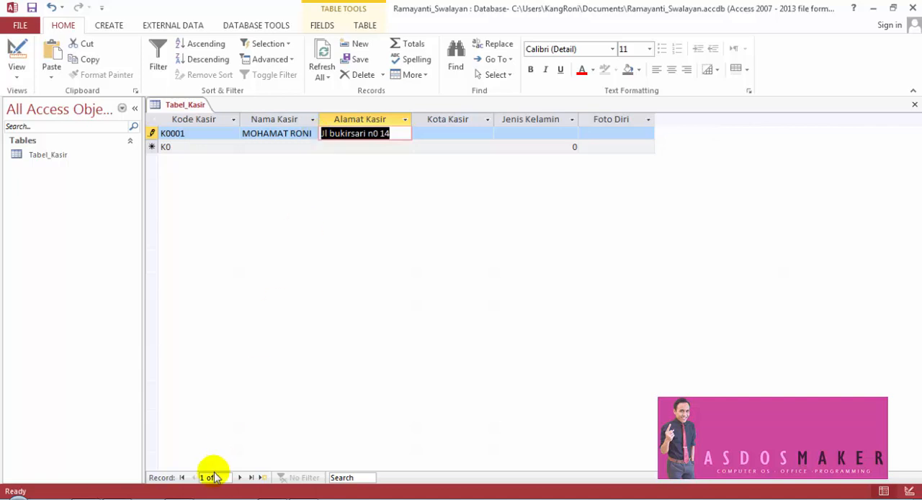
left_click(429, 133)
left_click(389, 132)
left_click_drag(400, 134, 309, 135)
left_click(433, 135)
left_click(411, 133)
left_click(430, 134)
left_click(409, 134)
- Set record K0001's Kota Kasir to Malang and Jenis Kelamin to 1, leaving Foto Diri blank
left_click(424, 134)
type("Malan")
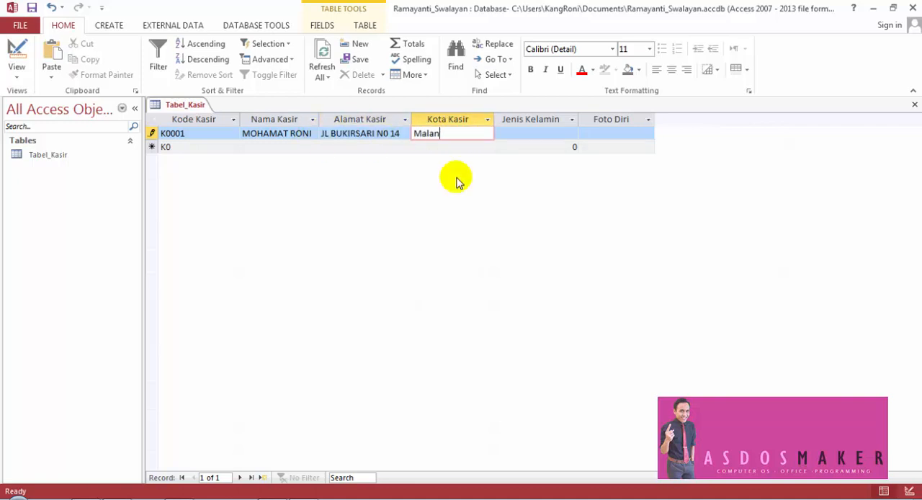
type("g")
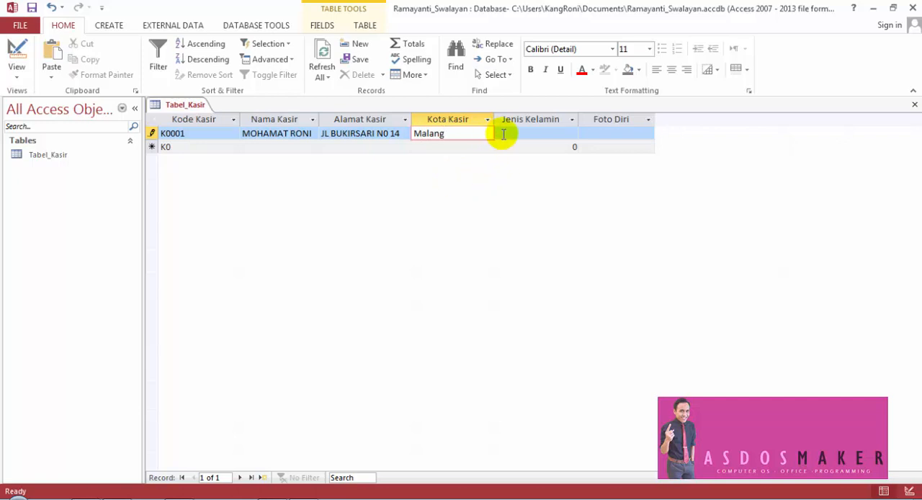
left_click(498, 134)
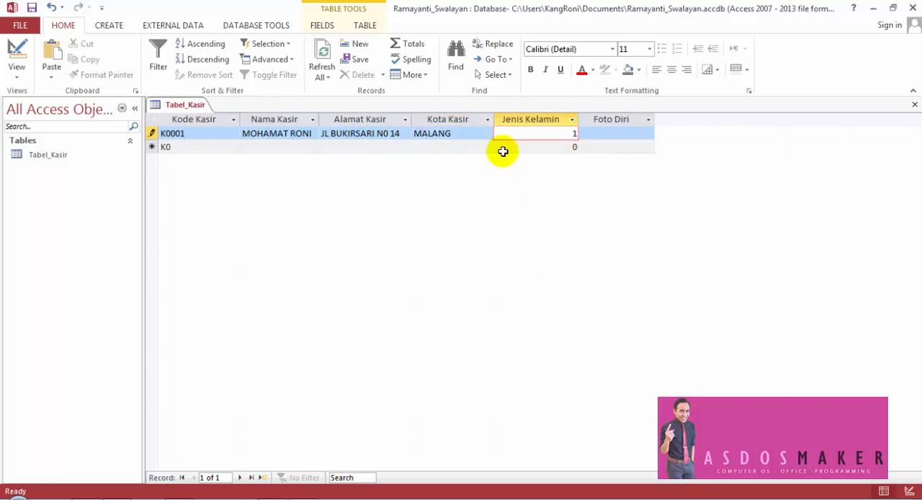
left_click(628, 136)
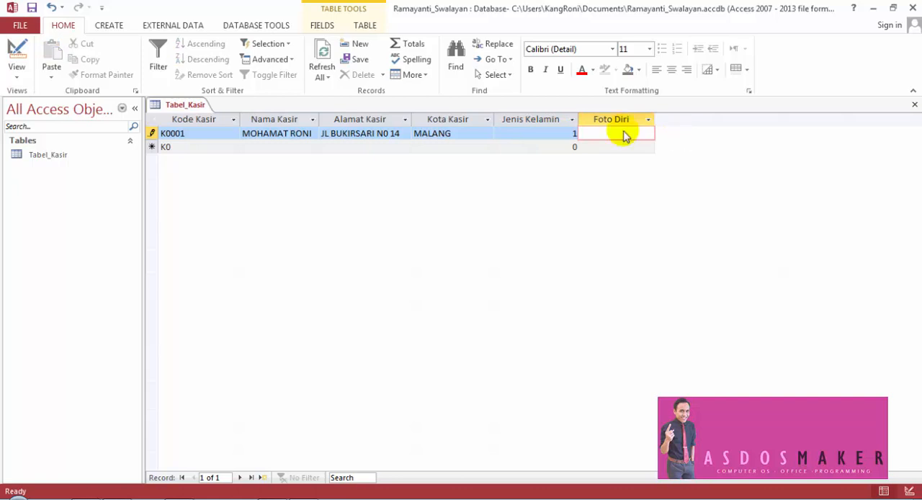
right_click(626, 136)
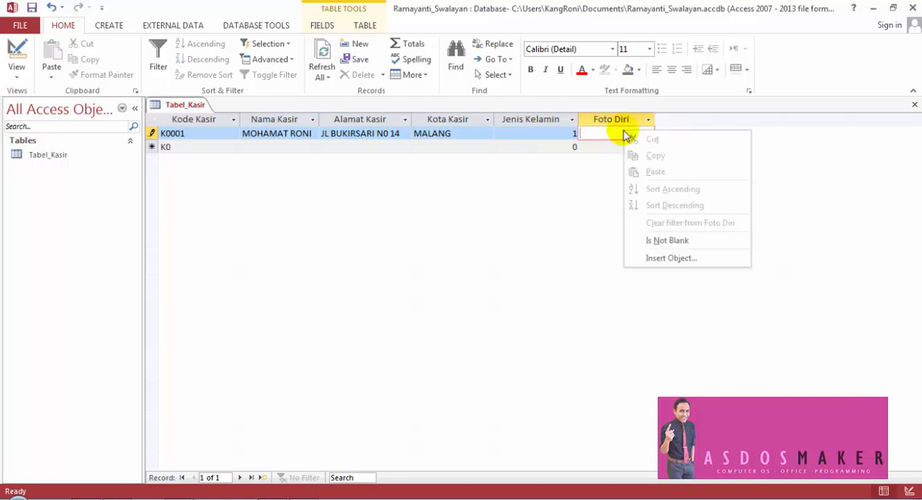
left_click(565, 189)
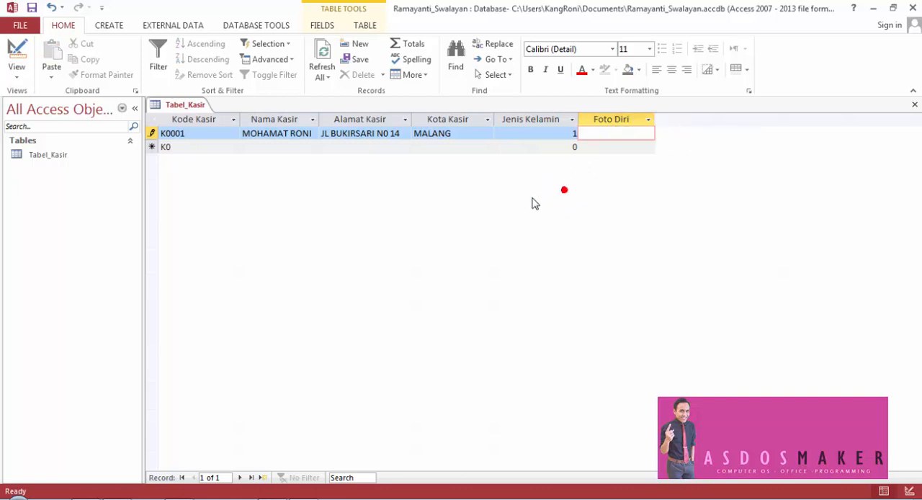
- Show Tabel_Kasir in Design view and examine the data types of foto and jk and the properties of jk
left_click(20, 48)
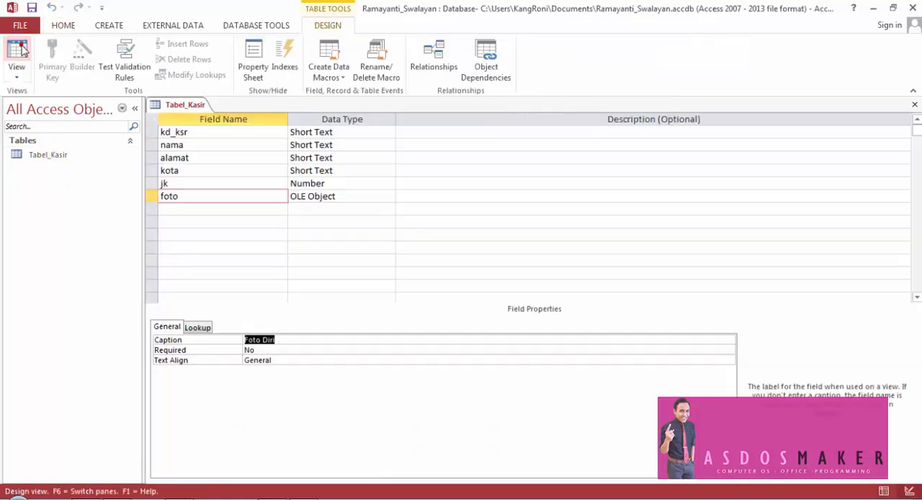
left_click(371, 196)
left_click(366, 183)
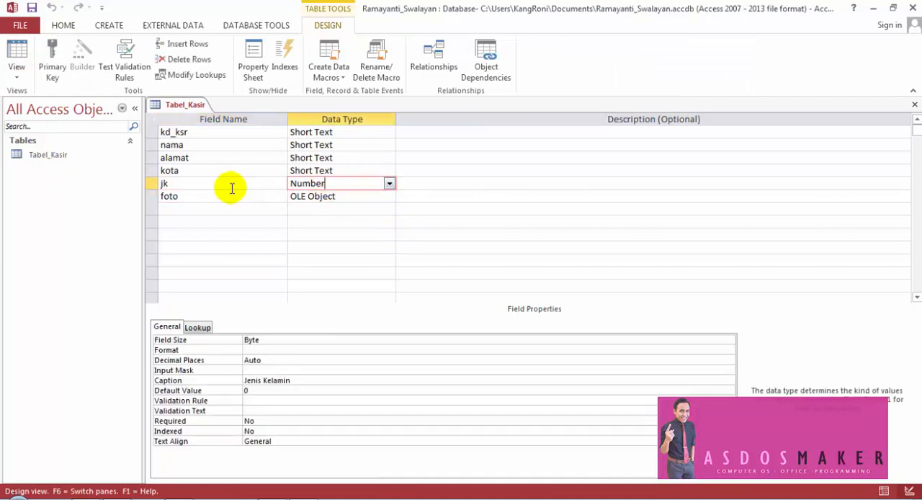
left_click(153, 183)
left_click(317, 183)
left_click(317, 183)
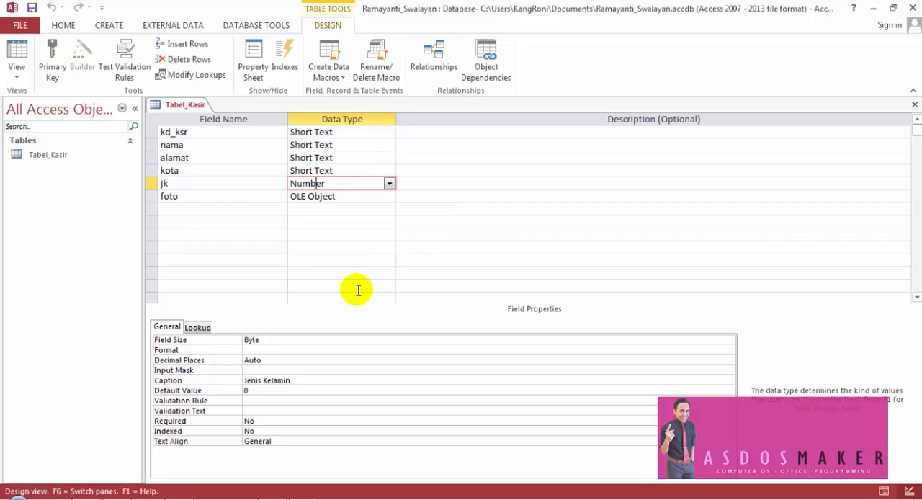
- Compare the Jenis Kelamin value in Datasheet view with the jk field definition in Design view, ending in Datasheet view
left_click(16, 56)
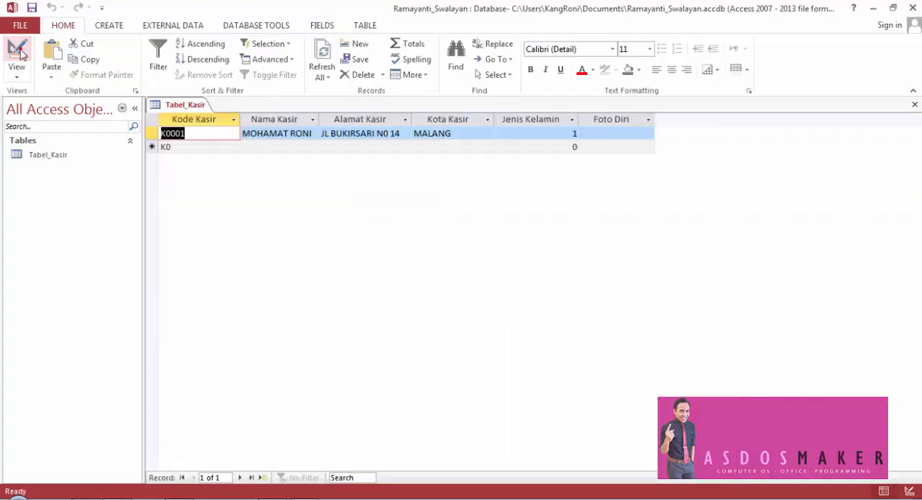
double_click(575, 134)
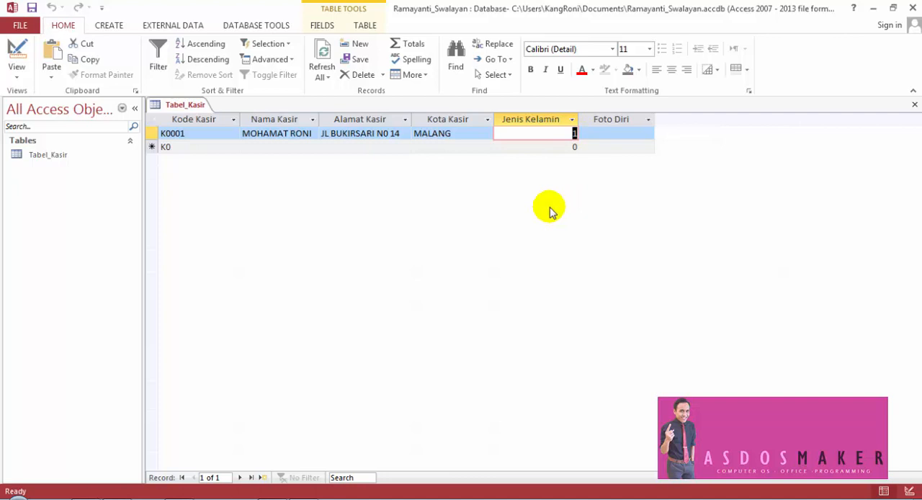
left_click(562, 131)
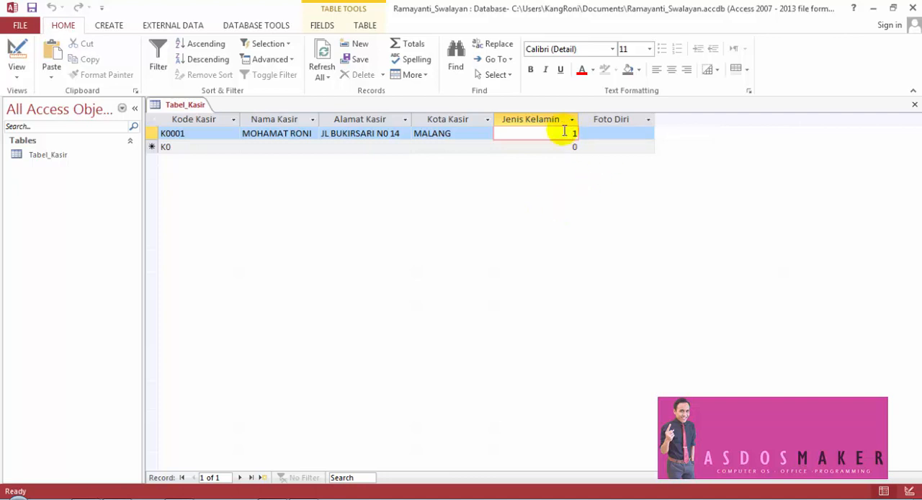
left_click_drag(566, 131, 581, 134)
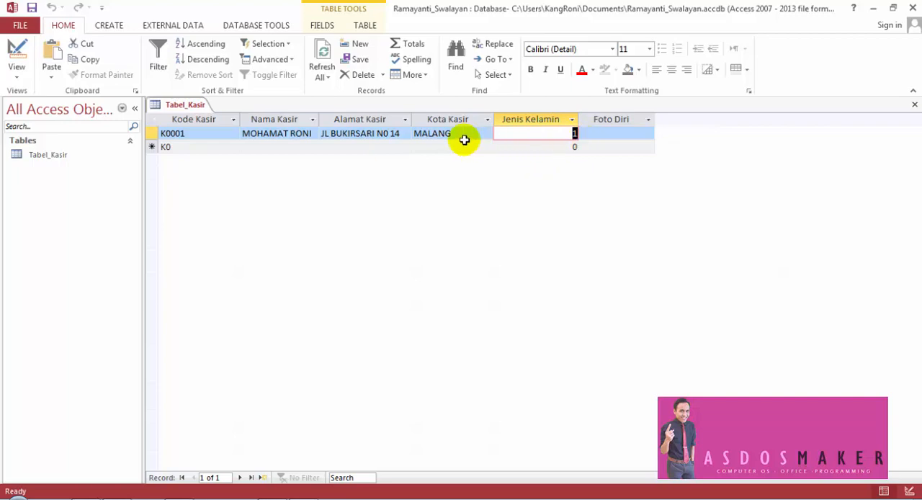
left_click(8, 49)
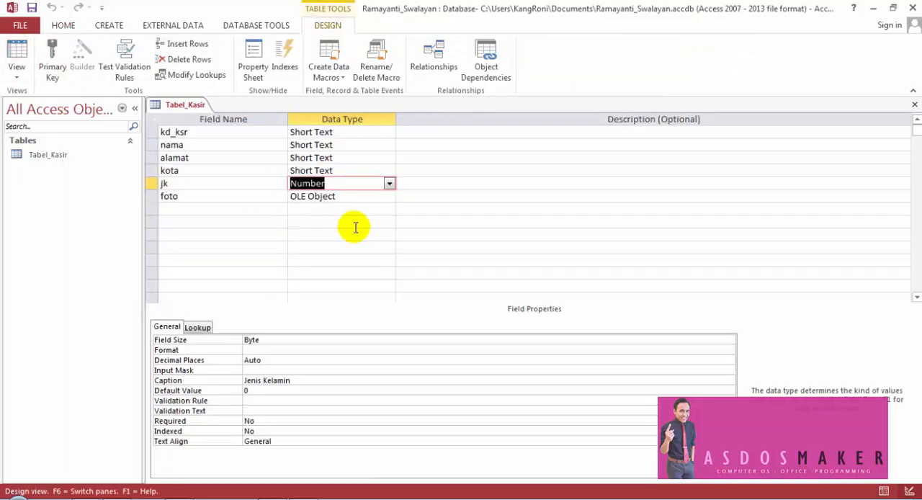
left_click(16, 47)
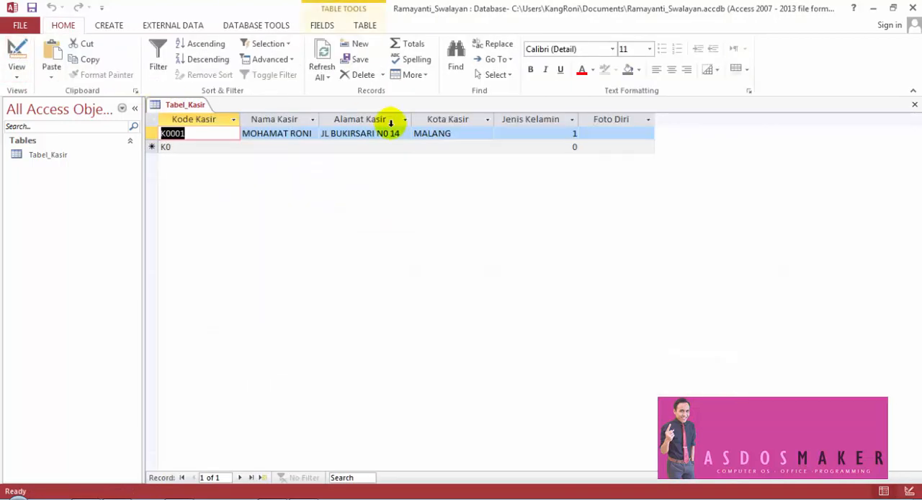
- Try 3 as record K0001's Jenis Kelamin value and set it back to 1
left_click_drag(567, 133, 575, 134)
key("BackSpace")
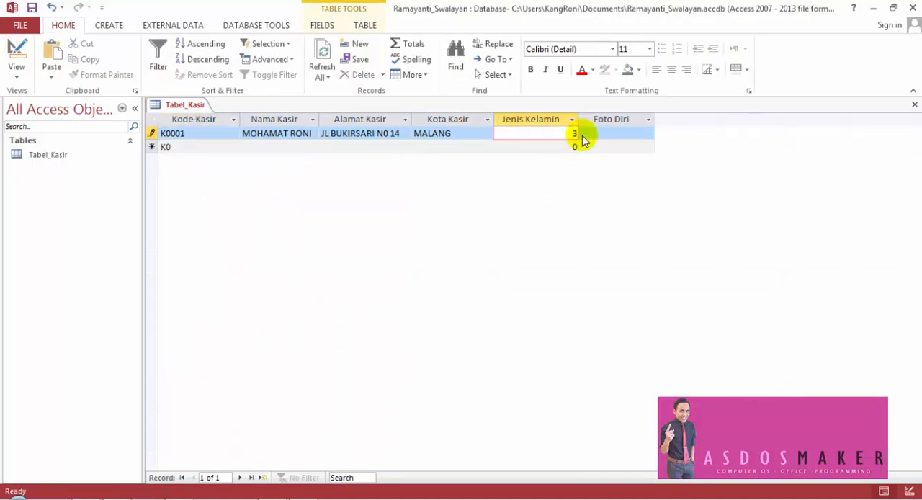
left_click(586, 136)
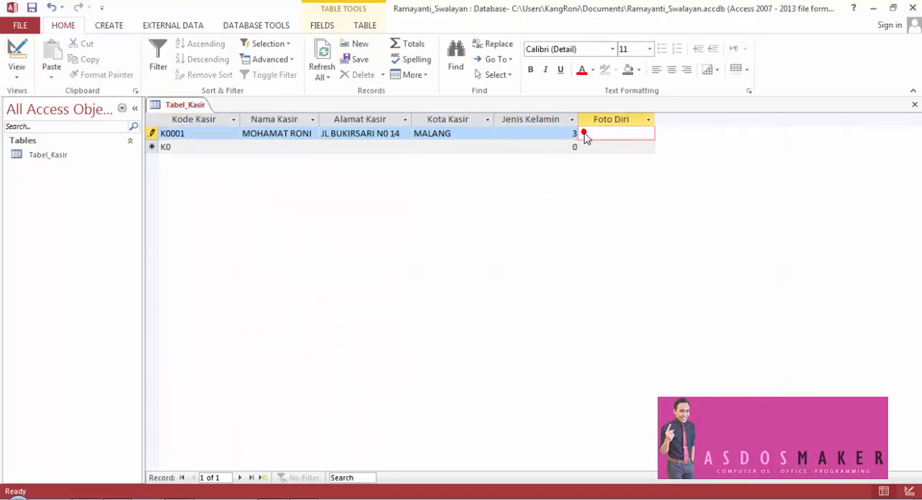
left_click(559, 135)
left_click_drag(572, 134, 576, 134)
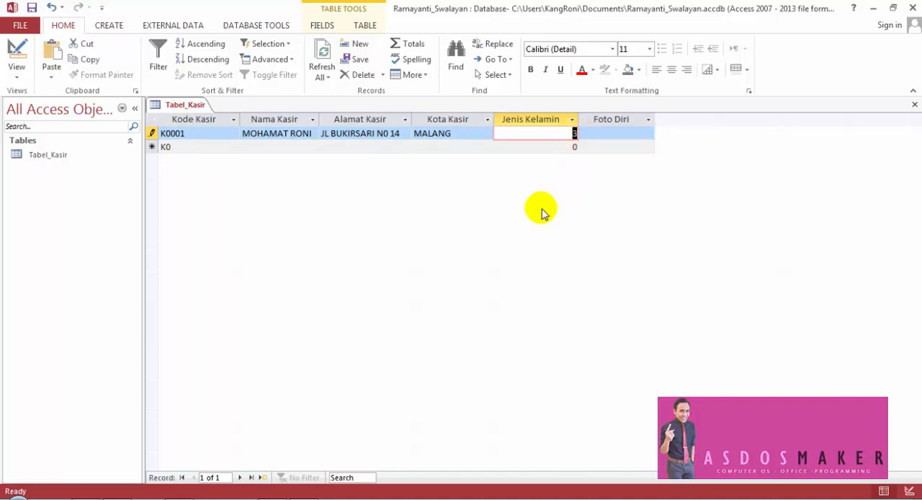
type("1")
key("Tab")
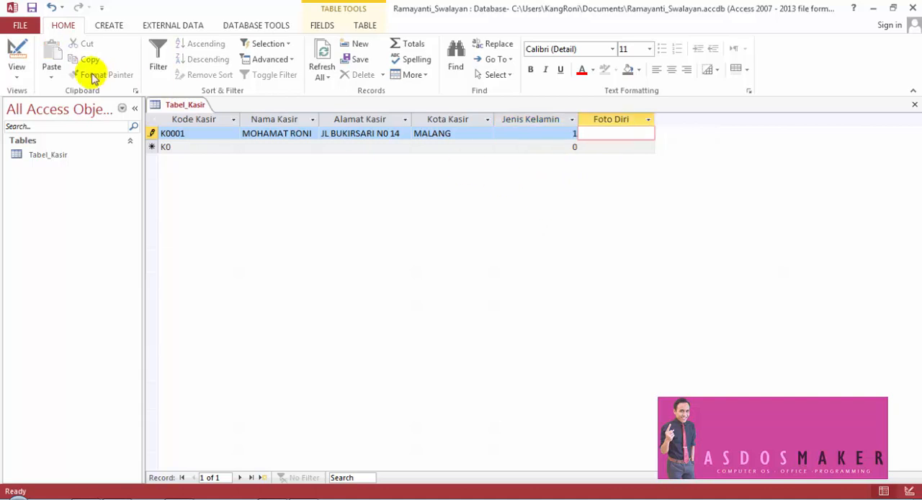
- Set the jk field's Validation Rule to 0 Or 1 in Design view and save the table, testing existing data against the rule
left_click(17, 52)
left_click(243, 183)
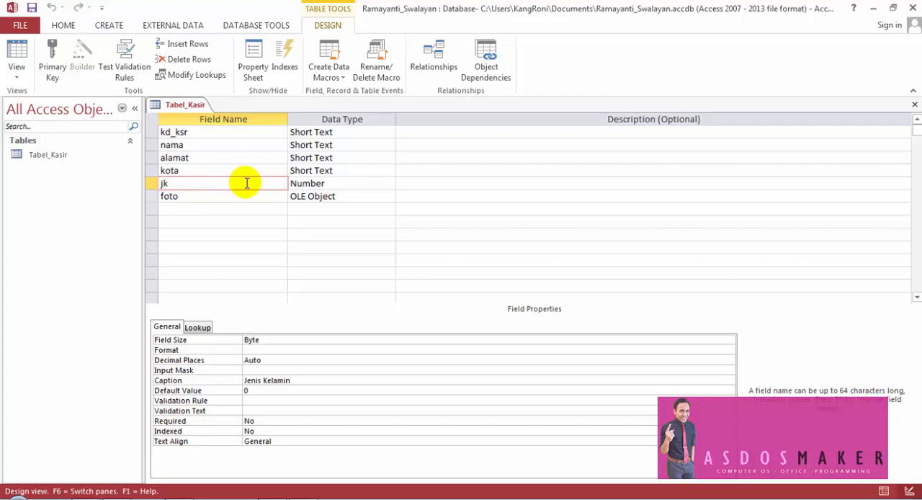
left_click(228, 402)
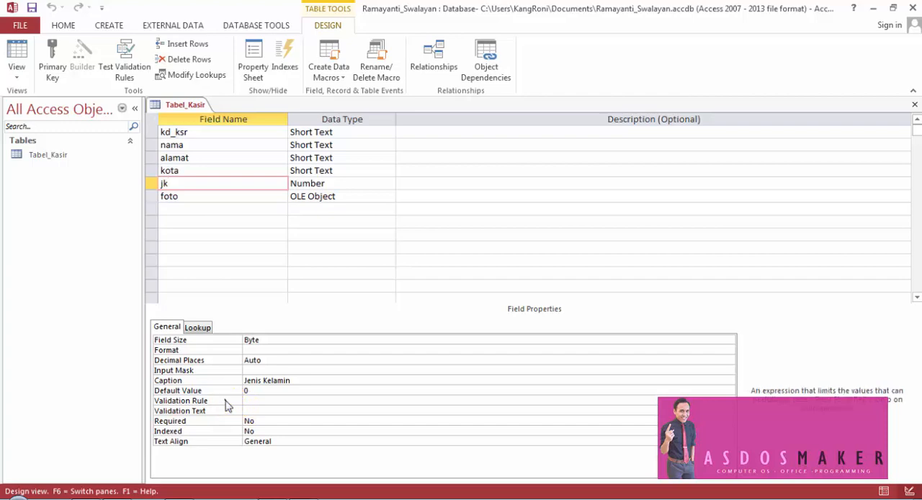
left_click(152, 183)
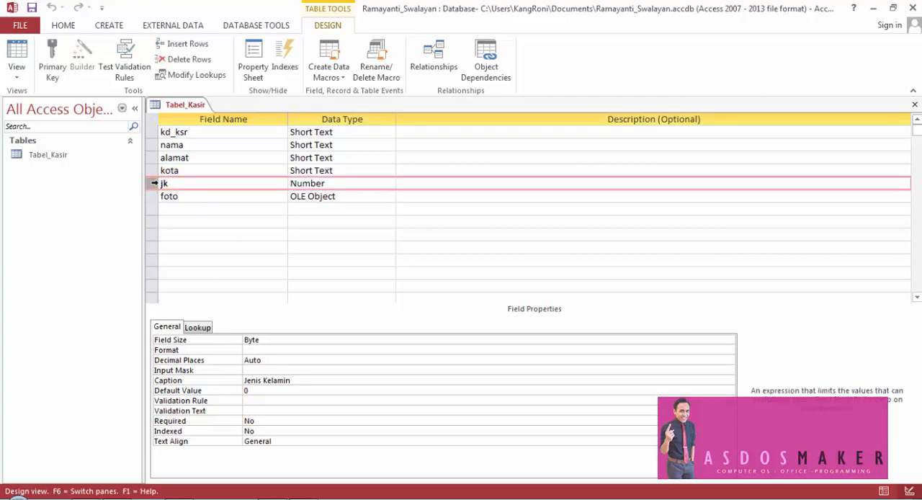
left_click(224, 401)
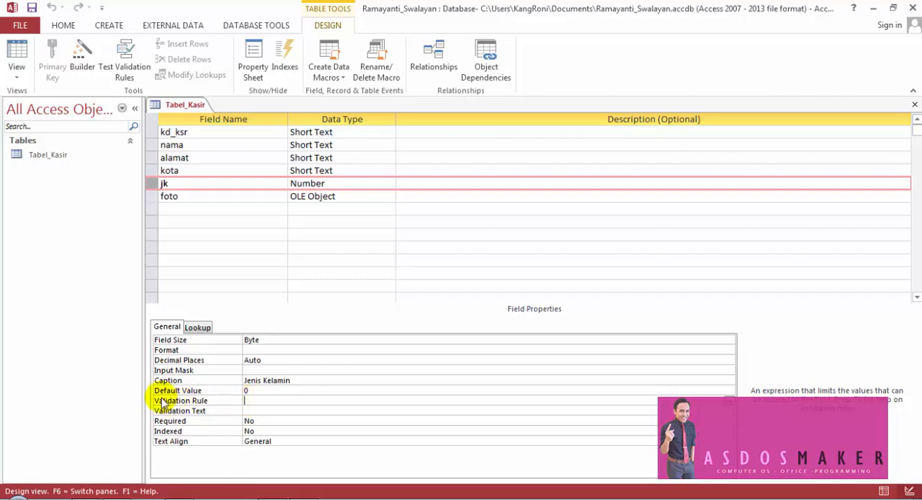
left_click(246, 399)
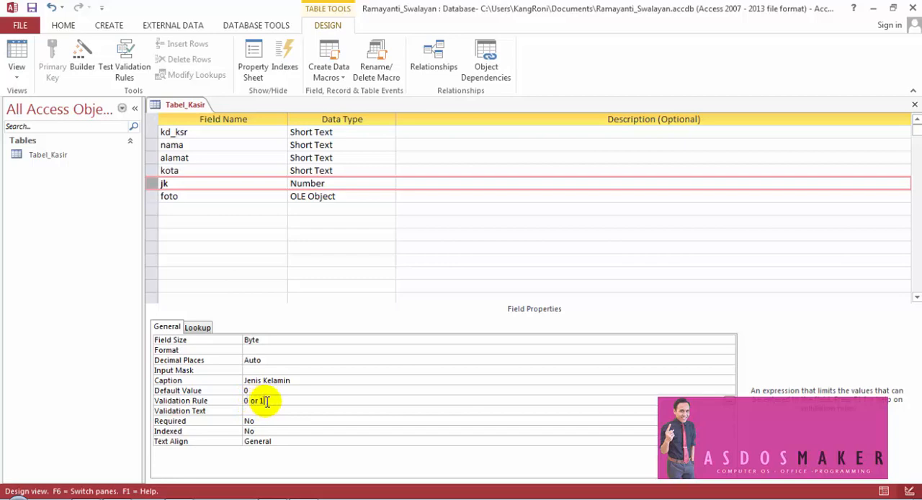
key("Return")
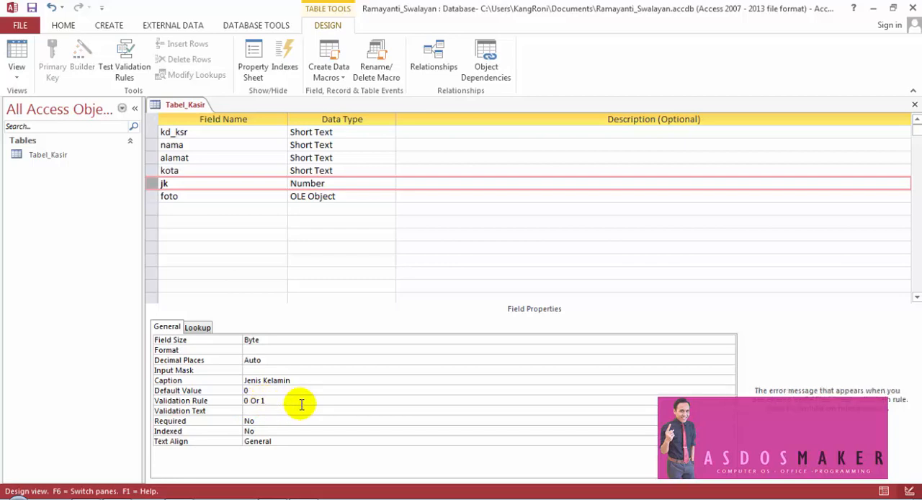
key("ctrl+s")
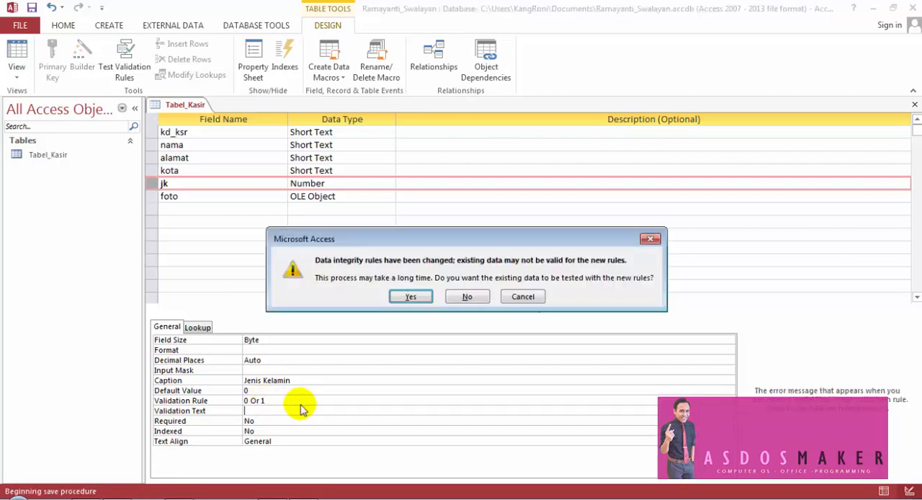
left_click(410, 294)
- Test the jk validation rule in Datasheet view by entering 3 as record K0001's Jenis Kelamin value, and discard the entry
left_click(17, 52)
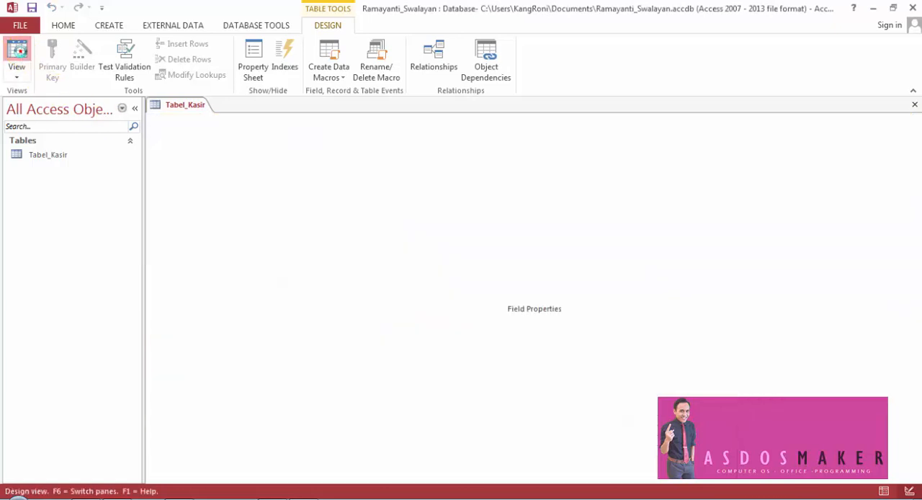
left_click_drag(563, 135, 586, 139)
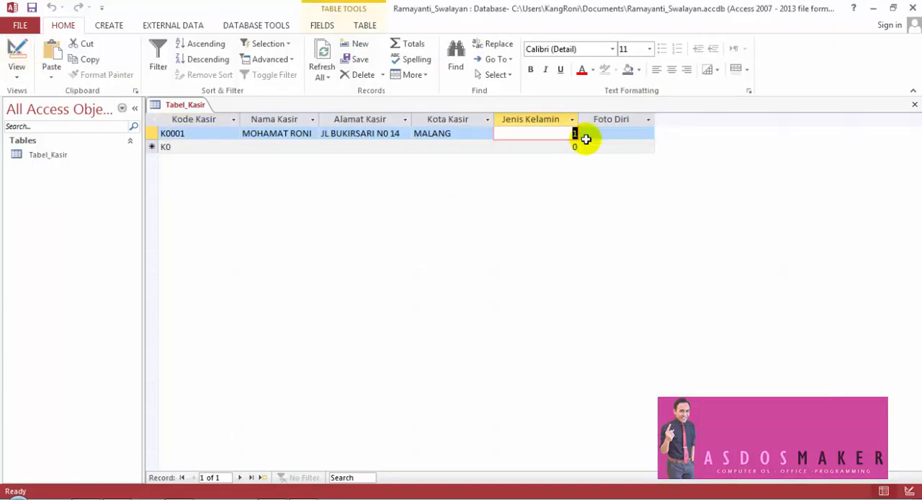
type("3")
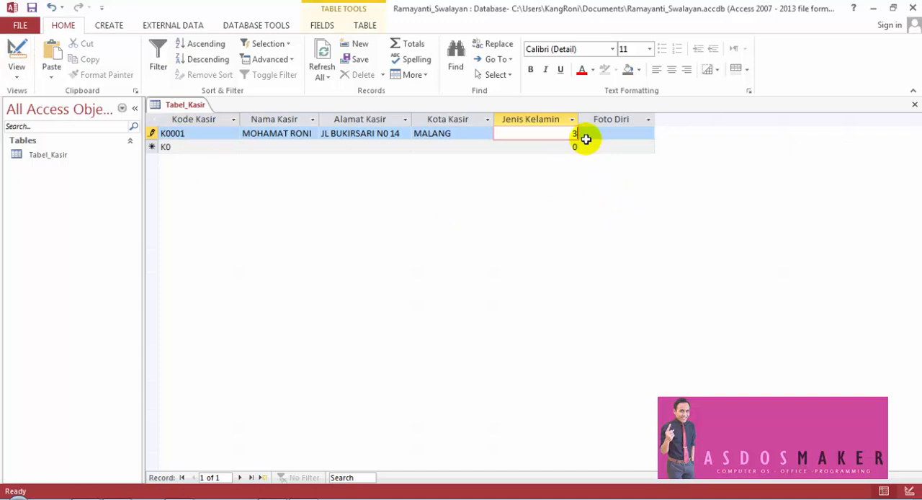
key("Return")
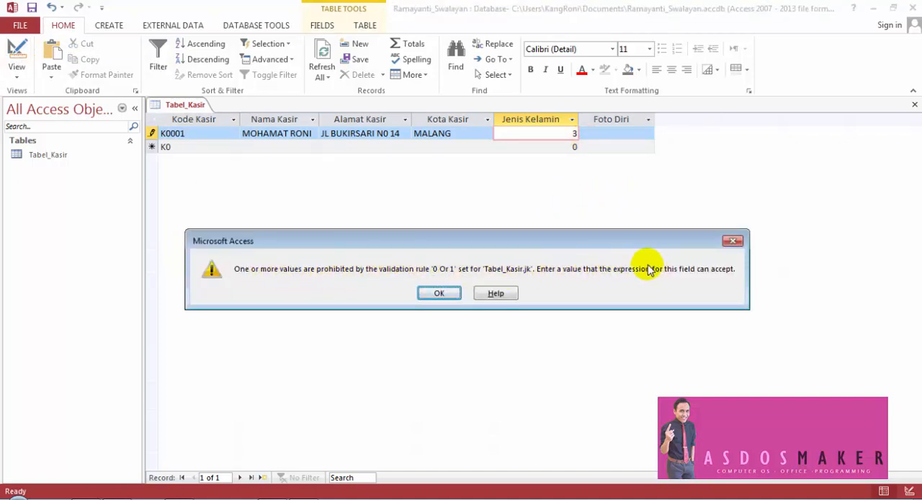
left_click_drag(544, 243, 572, 196)
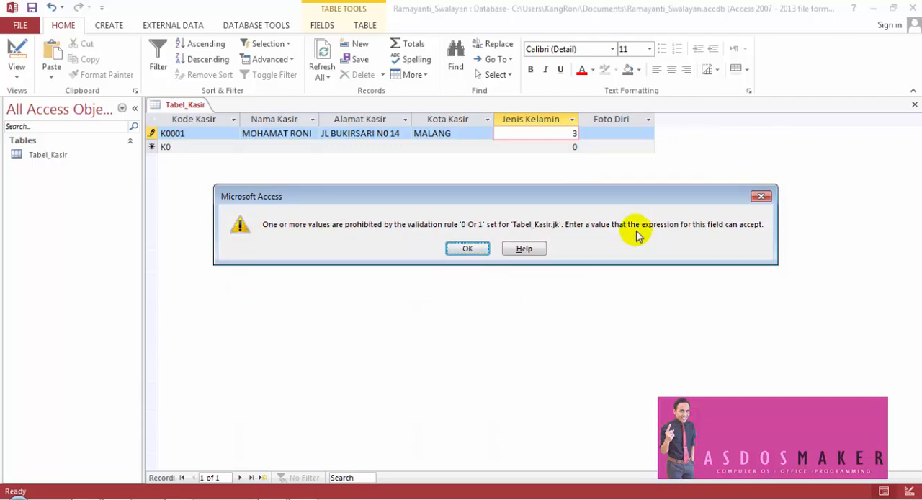
left_click(476, 250)
left_click(574, 134)
key("Escape")
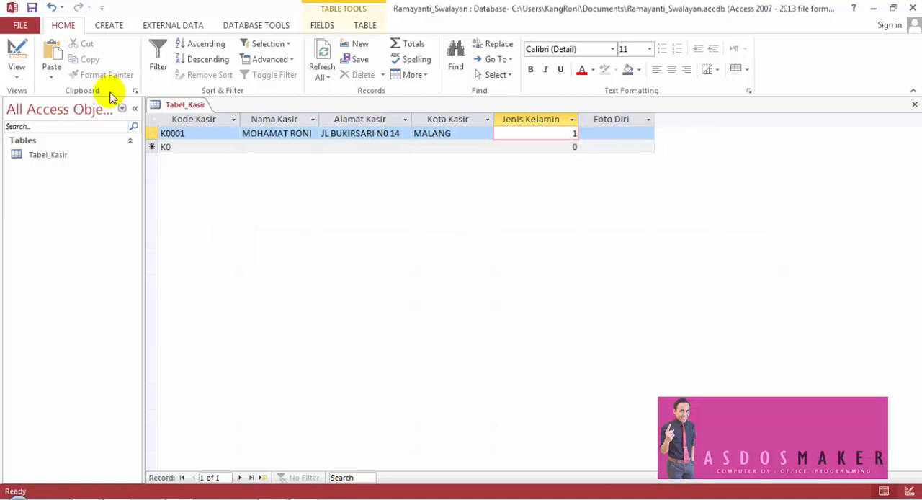
- Set the jk field's Validation Text to "Hanya boleh diisi dengan 0 atau 1 saja !!!" in Design view and save the table
left_click(17, 52)
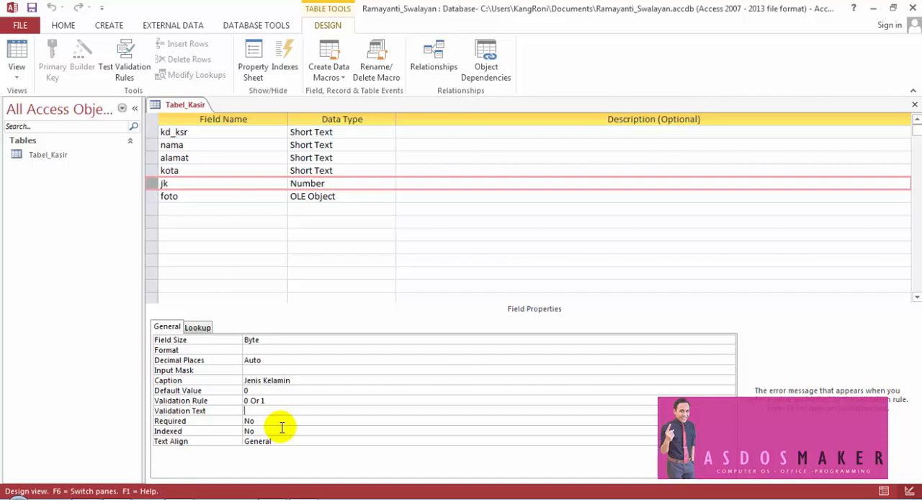
type("naya")
key("BackSpace")
key("BackSpace")
key("BackSpace")
type("leh diisi dengan")
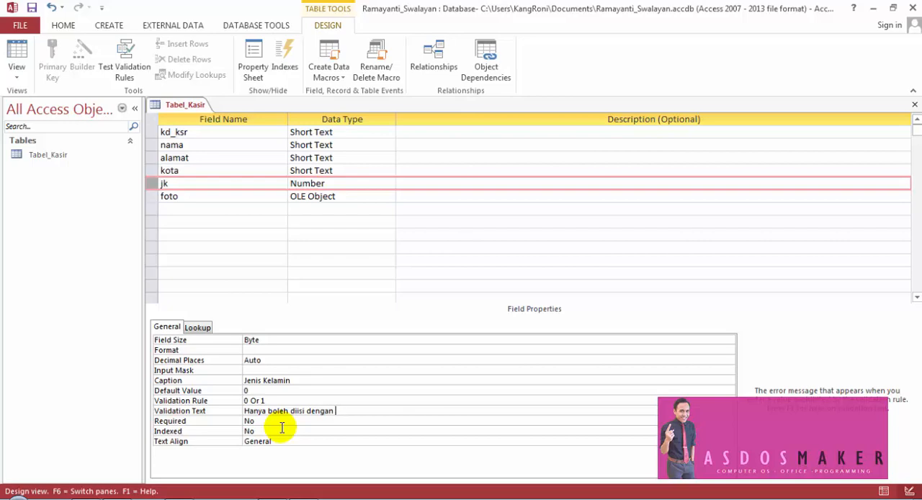
type("atau 1 saja !!!")
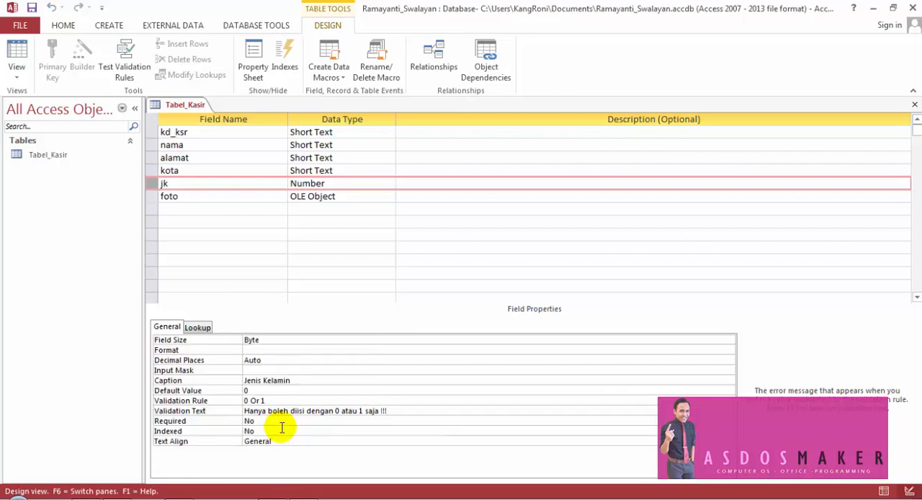
- Test the custom validation message in Datasheet view by trying to enter and save 3 as record K0001's Jenis Kelamin value
left_click(16, 52)
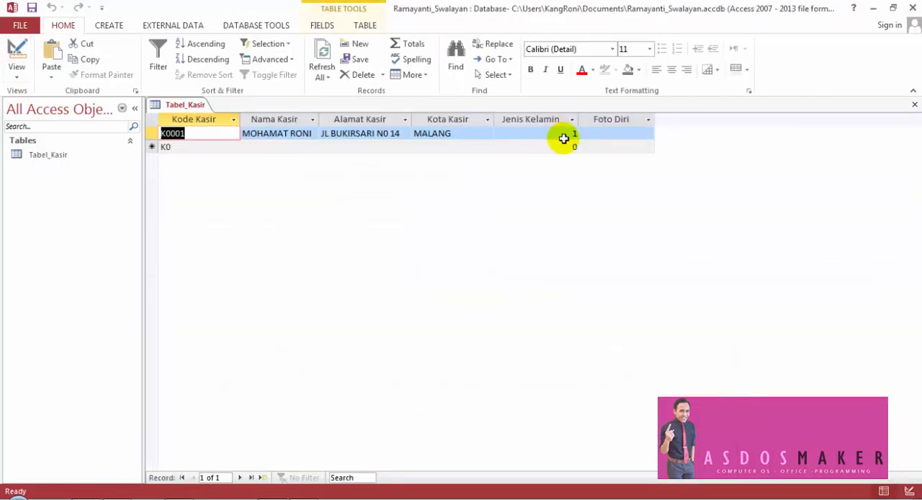
left_click_drag(567, 135, 582, 134)
type("3")
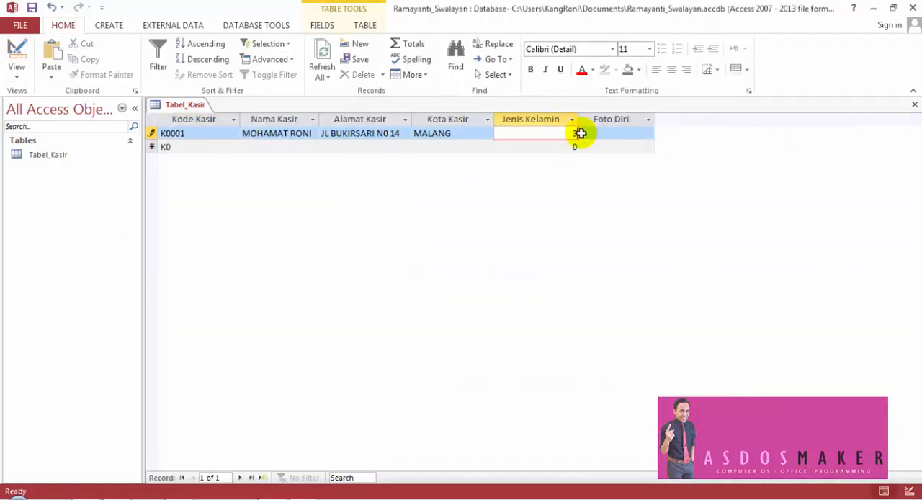
key("Return")
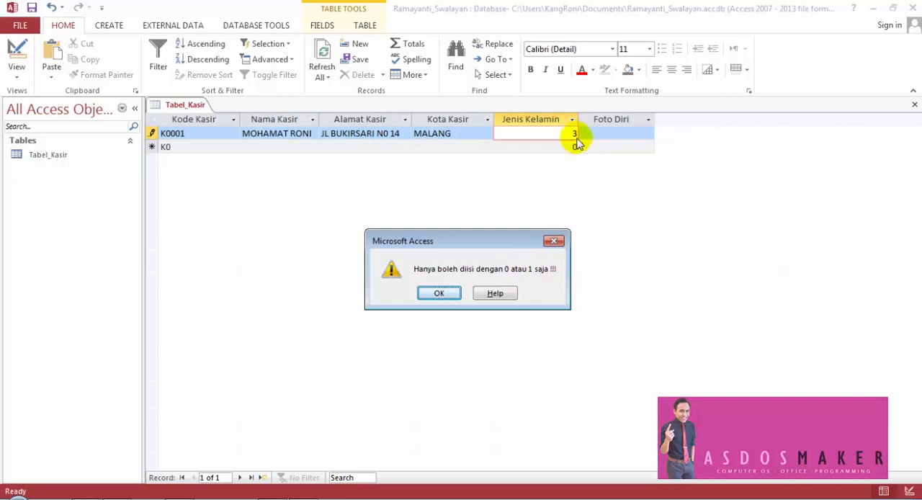
left_click(439, 293)
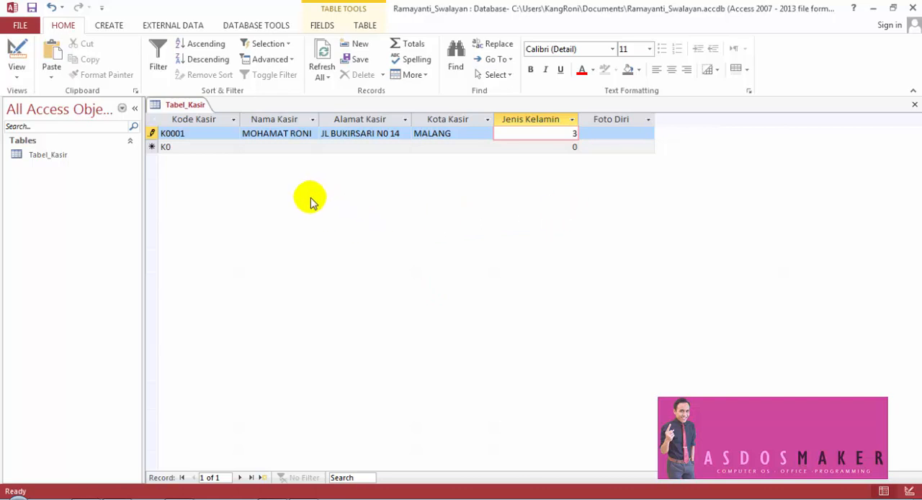
left_click(31, 7)
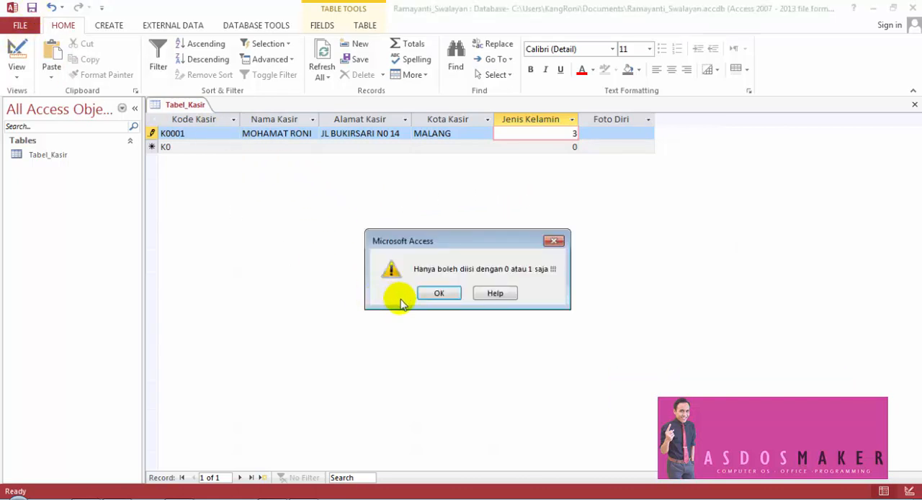
left_click(439, 293)
- Replace record K0001's Jenis Kelamin value with 0 and 1 in alternation to test both allowed values, ending on 1
double_click(573, 132)
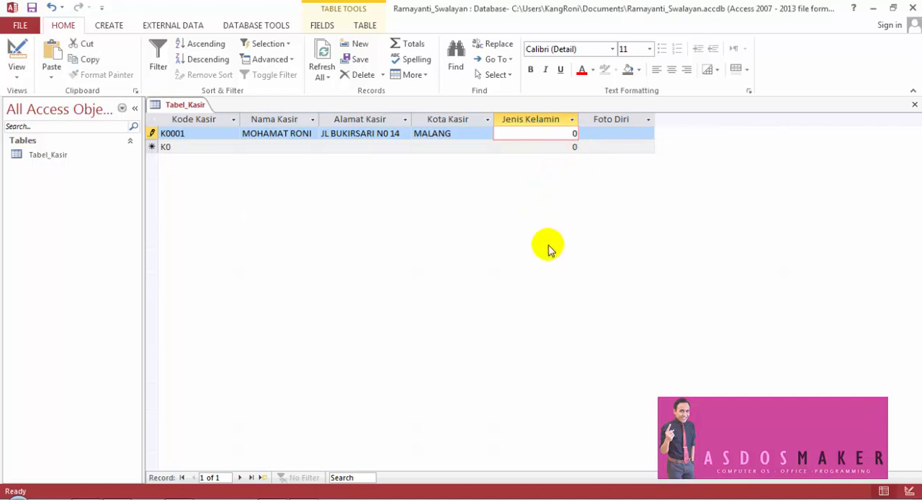
key("Tab")
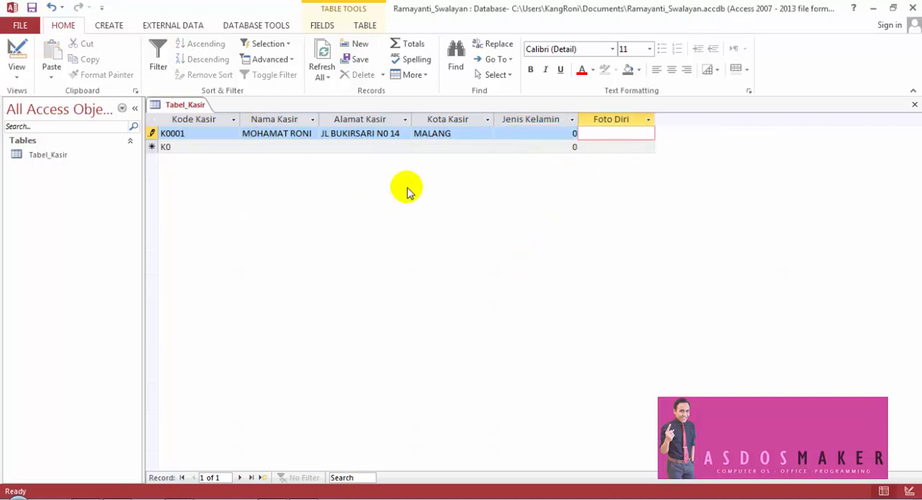
left_click(572, 133)
double_click(571, 133)
type("1")
key("Tab")
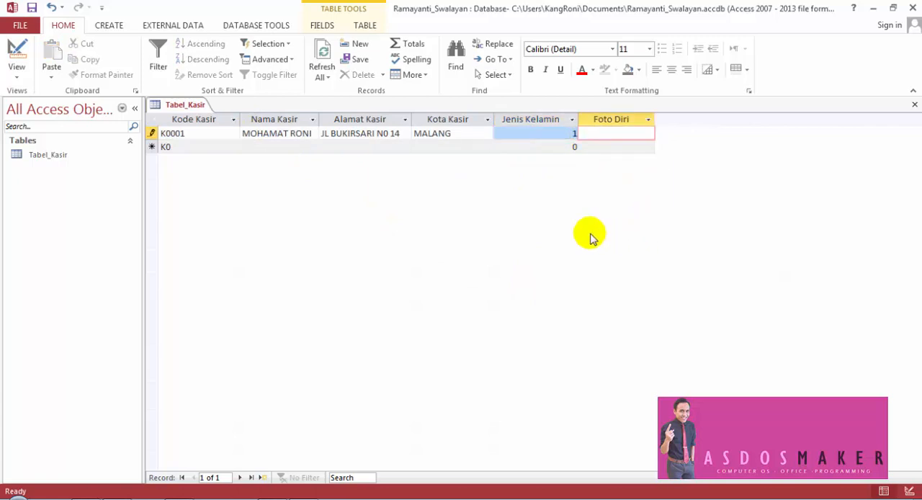
left_click(574, 133)
type("0")
key("Tab")
left_click_drag(562, 134, 583, 139)
type("1")
key("Tab")
- Try the letter h as record K0001's Jenis Kelamin value, then dismiss the entry and set the value back to 1
type("h")
left_click(604, 139)
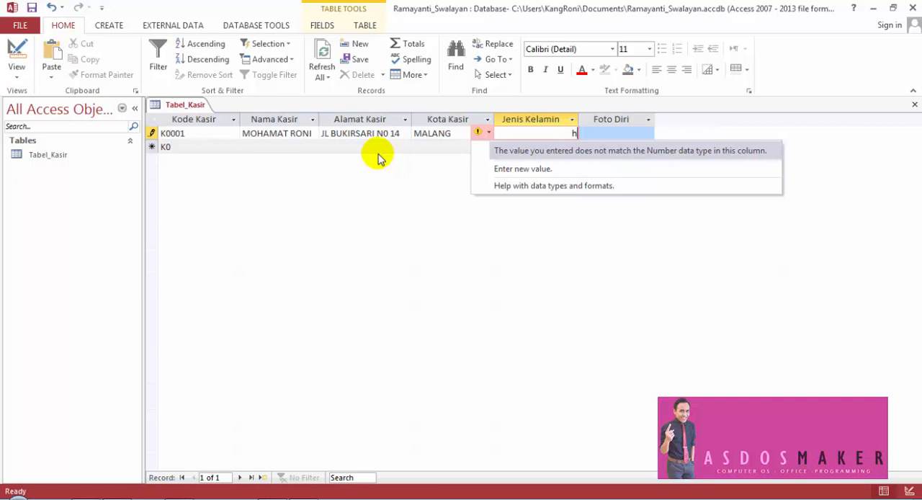
key("Up")
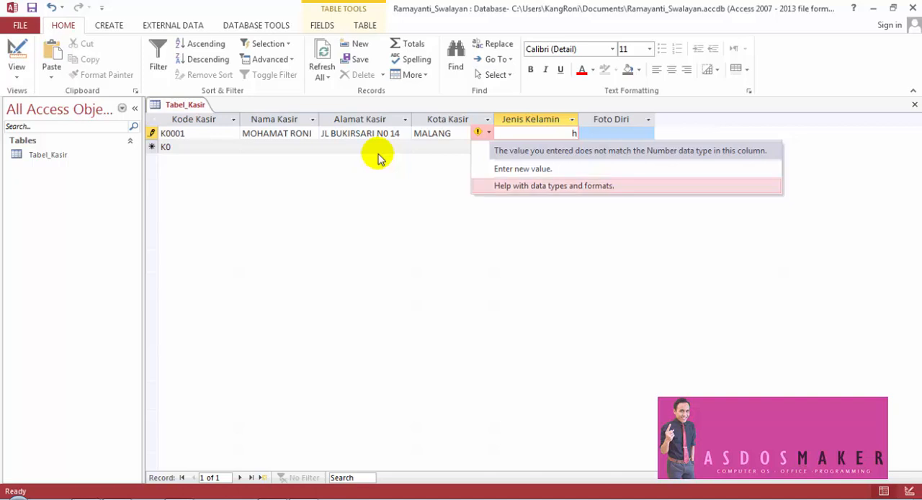
key("Up")
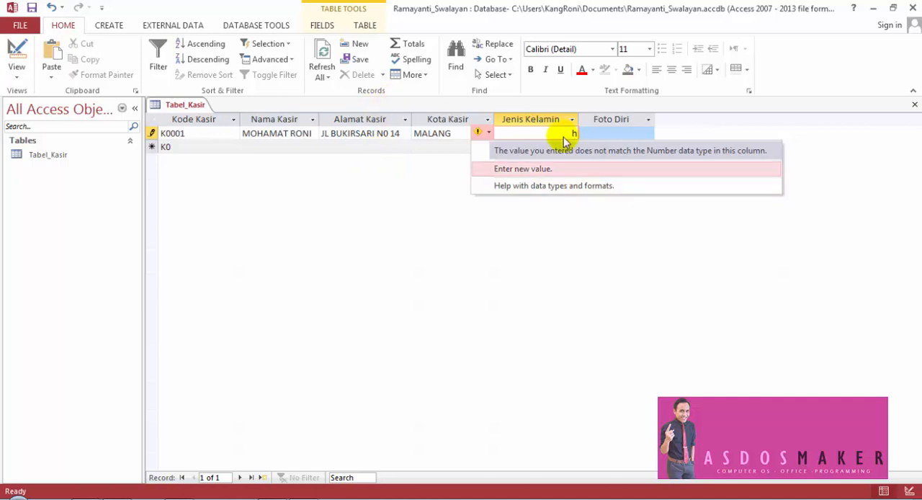
key("Return")
left_click_drag(563, 133, 585, 139)
key("BackSpace")
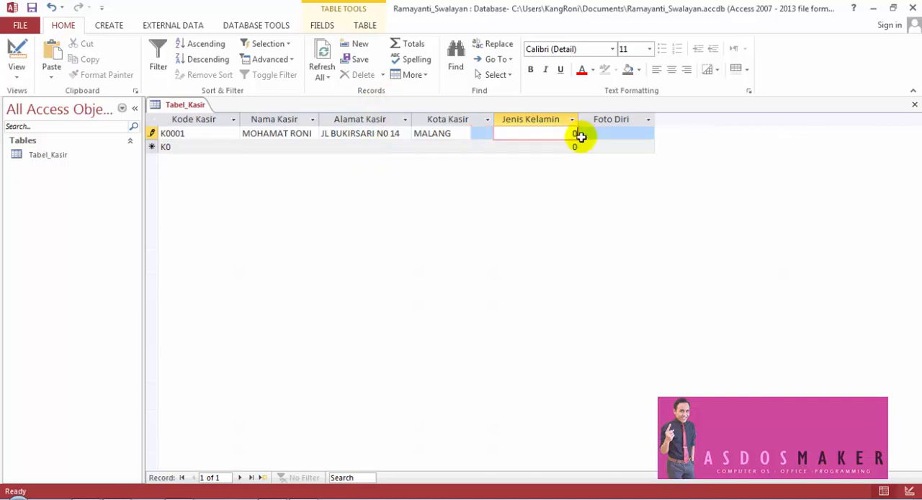
type("1")
key("Tab")
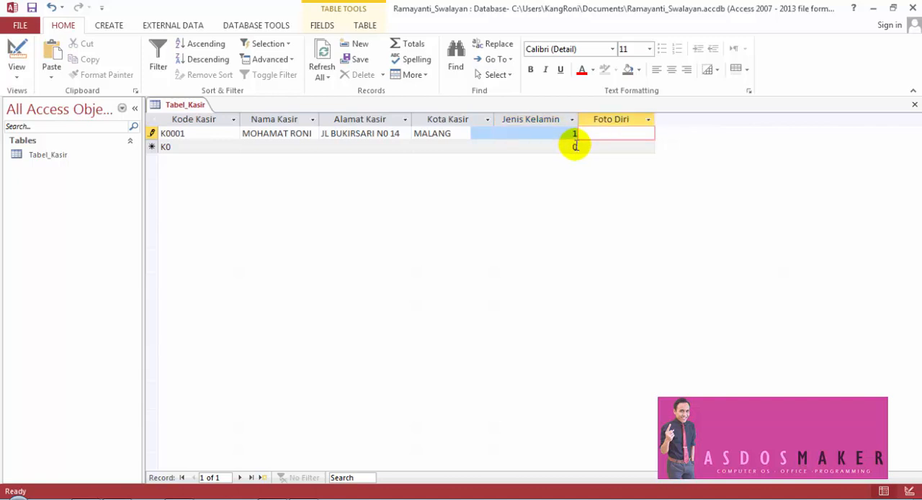
left_click(582, 212)
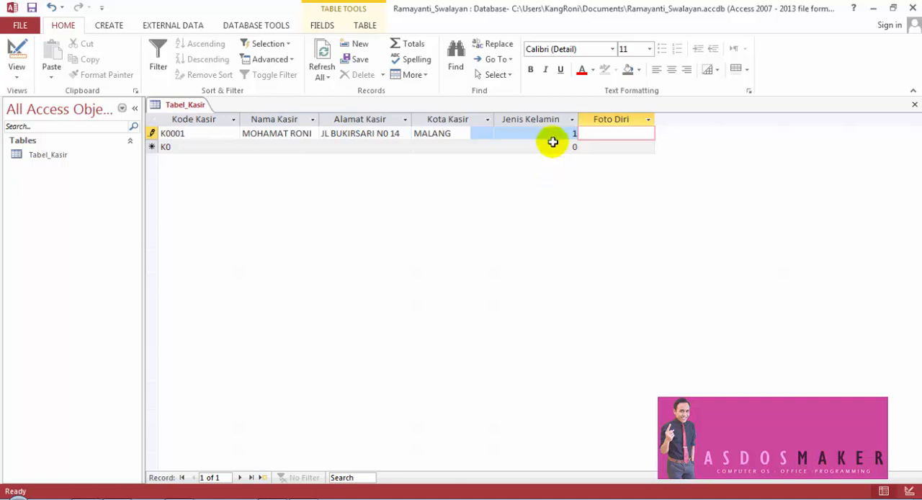
double_click(575, 134)
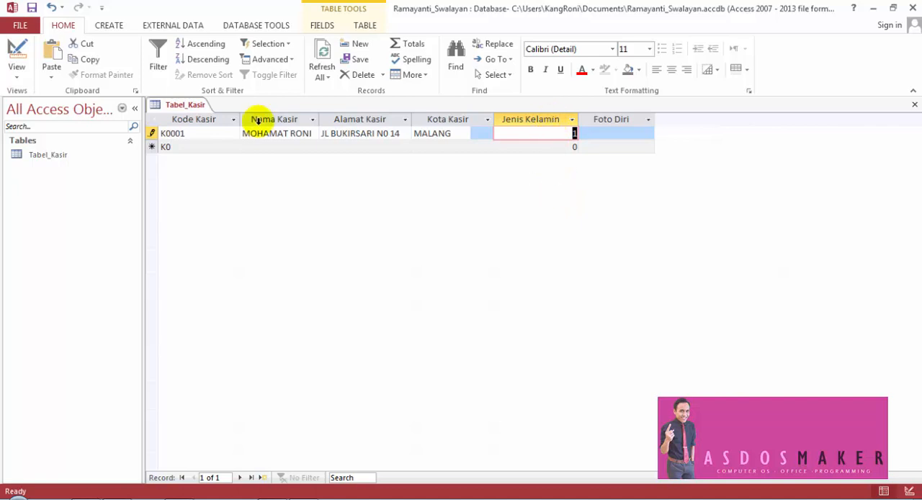
- Run the Lookup Wizard for the jk field in Design view, choosing the option to supply the list values by hand
left_click(17, 49)
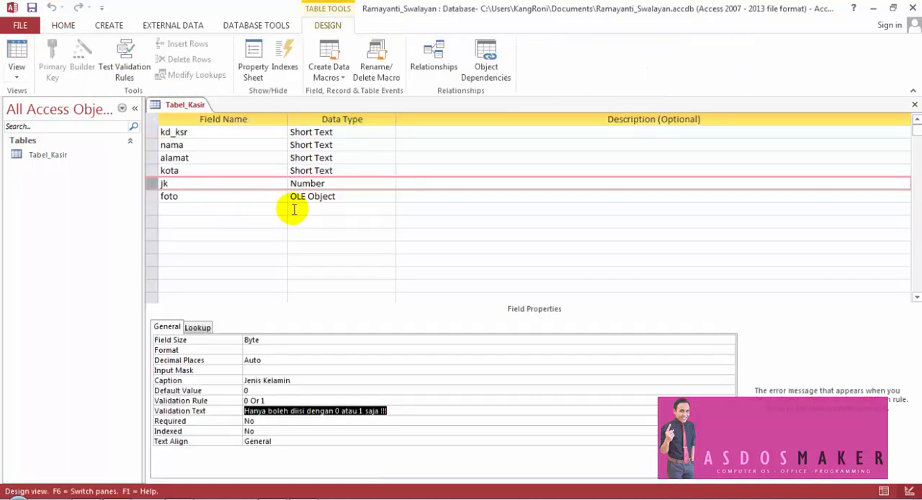
left_click(320, 184)
left_click(389, 184)
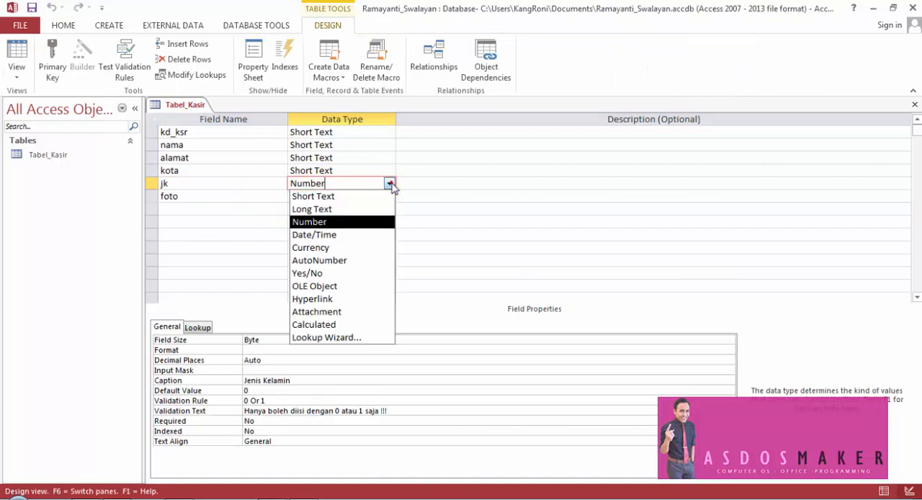
left_click(380, 338)
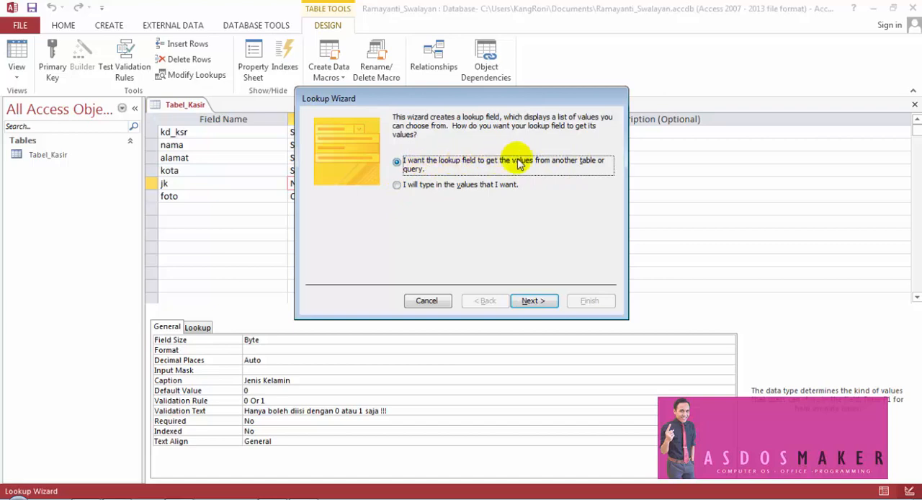
left_click_drag(485, 106, 630, 142)
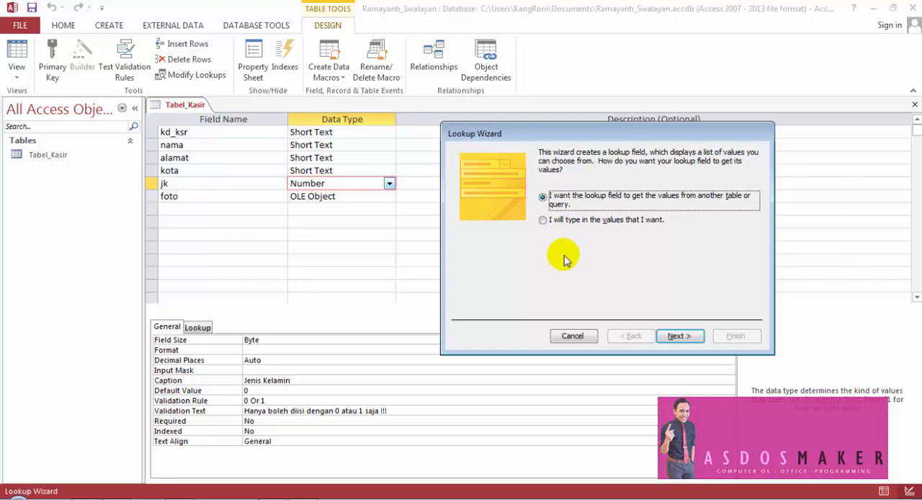
left_click(544, 220)
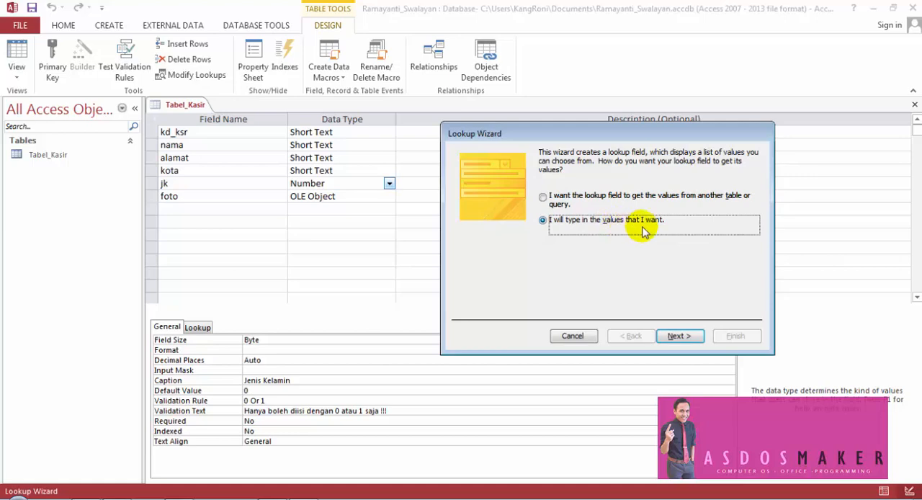
left_click(683, 340)
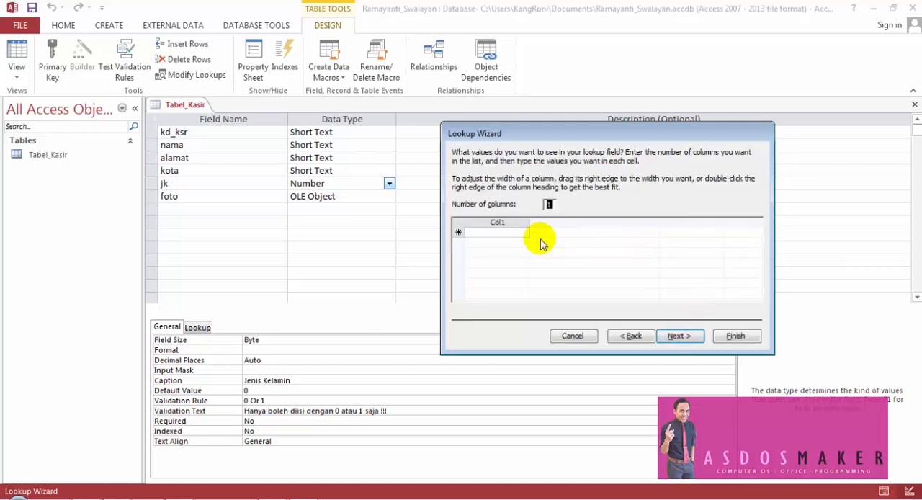
- Set the lookup list's number of columns to 2, selecting Col1 and Col2 in turn
left_click(521, 222)
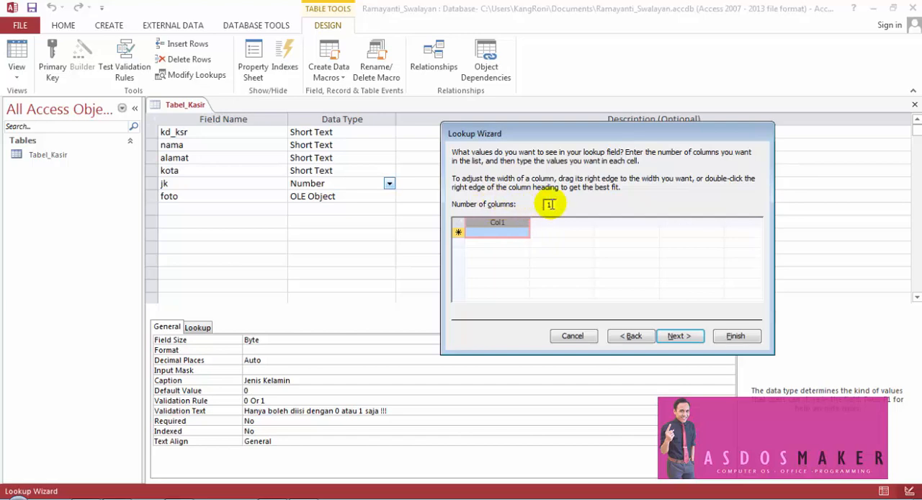
left_click(507, 232)
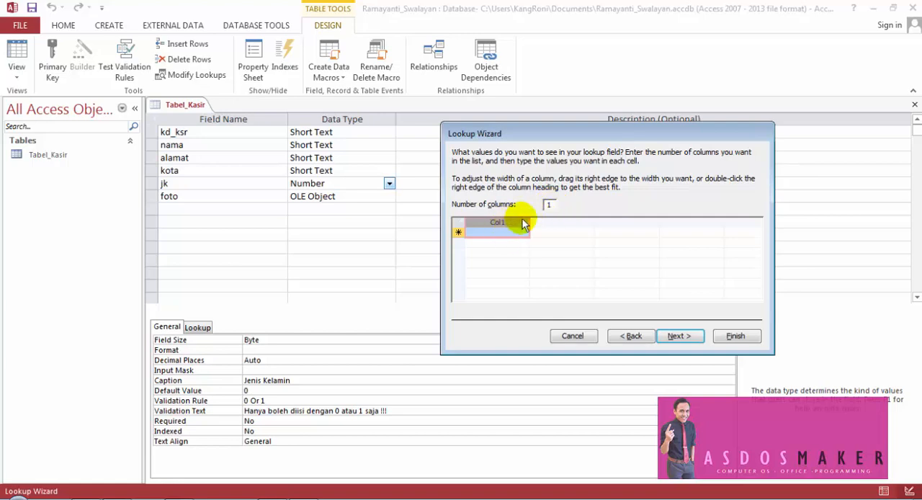
double_click(547, 206)
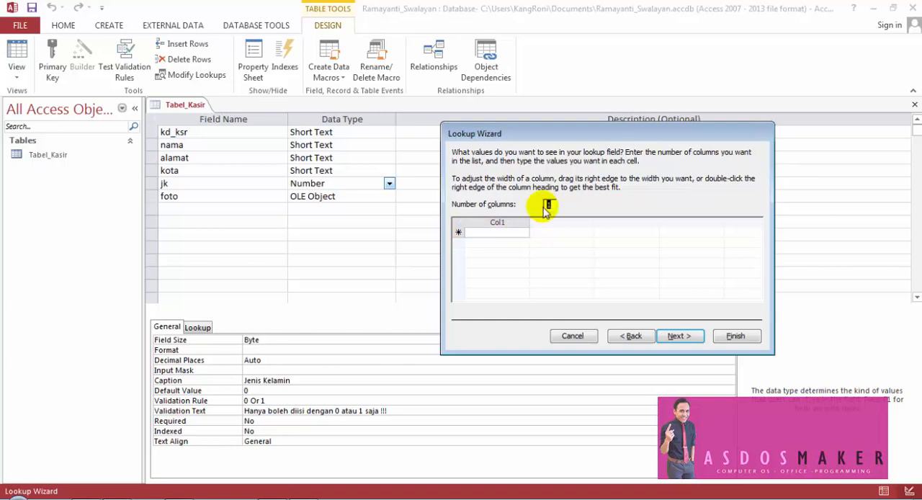
type("2")
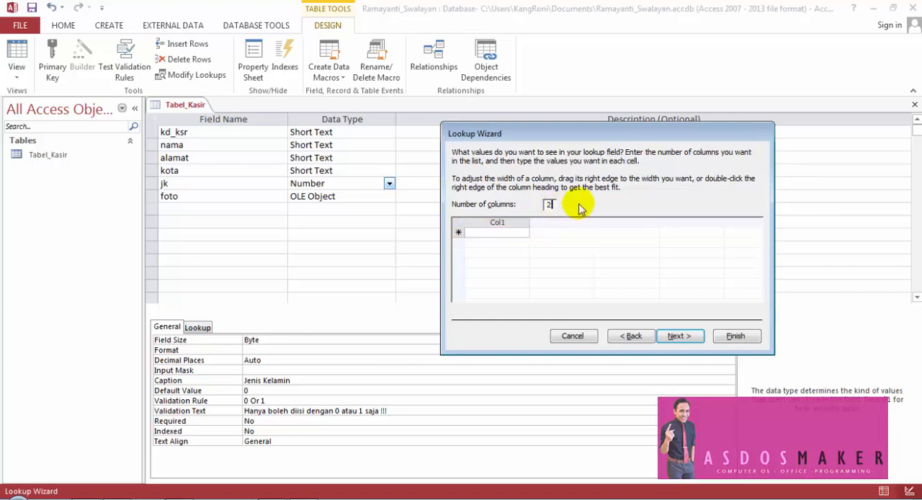
key("Return")
left_click(629, 336)
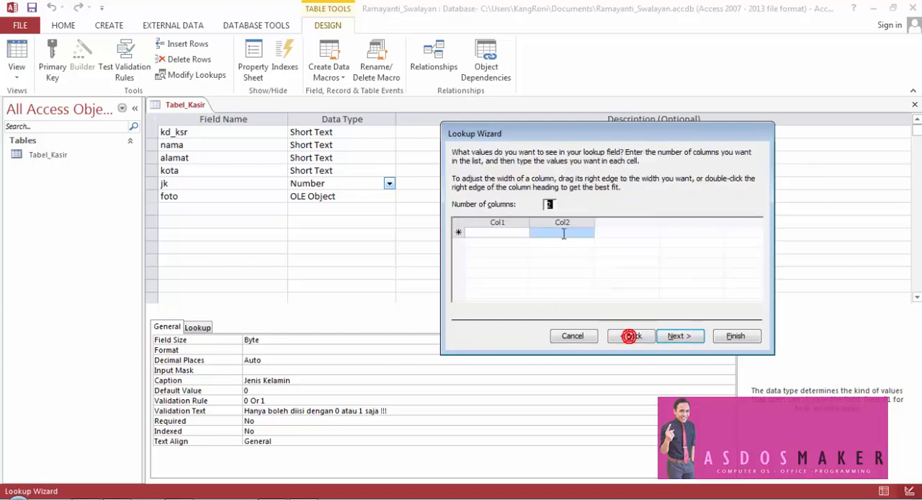
left_click(505, 223)
left_click(542, 222)
left_click(510, 223)
left_click(545, 222)
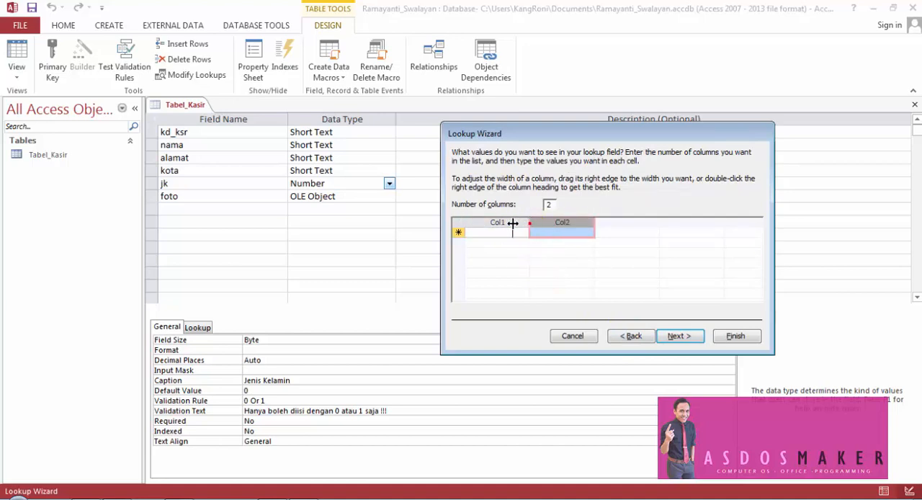
- Narrow Col1 of the lookup list and enter 0 and 1 as its two row values
left_click_drag(530, 224, 491, 225)
left_click(480, 233)
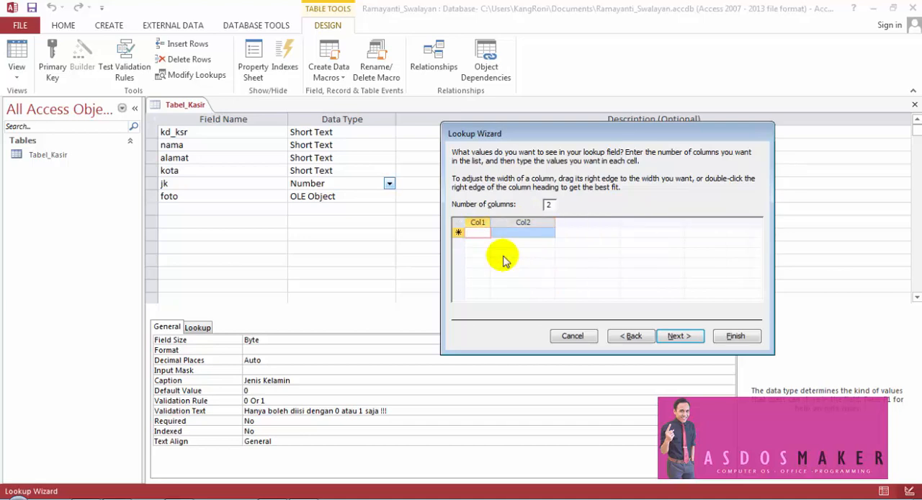
type("0")
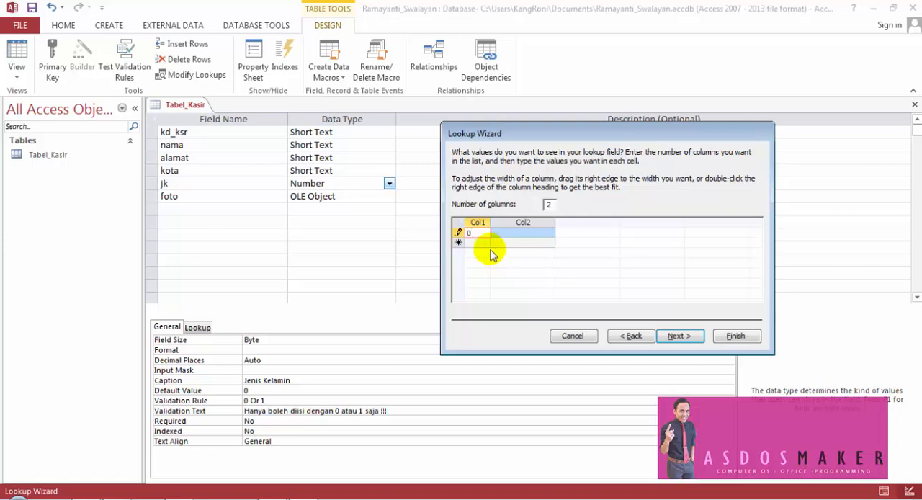
left_click(485, 244)
type("1")
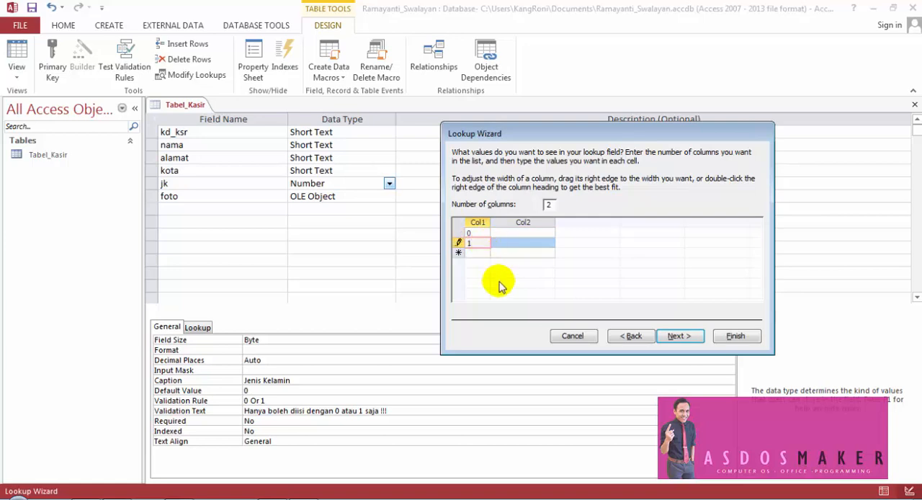
- Widen Col2 of the lookup list and enter WANITA for value 0 and PRIA for value 1
left_click(513, 234)
left_click_drag(557, 223, 619, 223)
key("Caps_Lock")
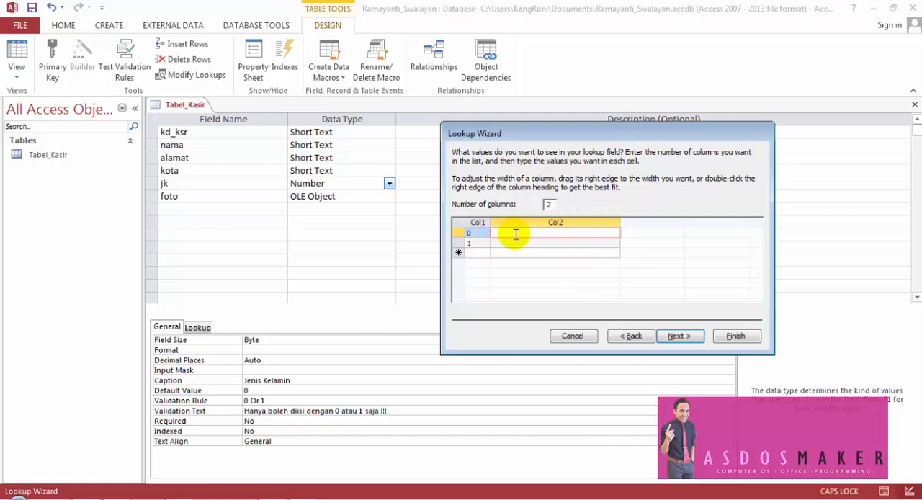
type("WANITA")
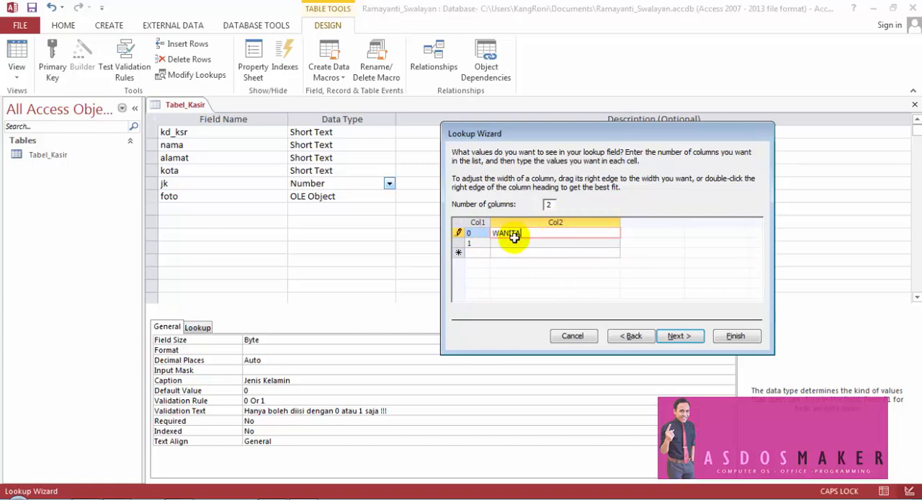
left_click(514, 243)
type("PRIA")
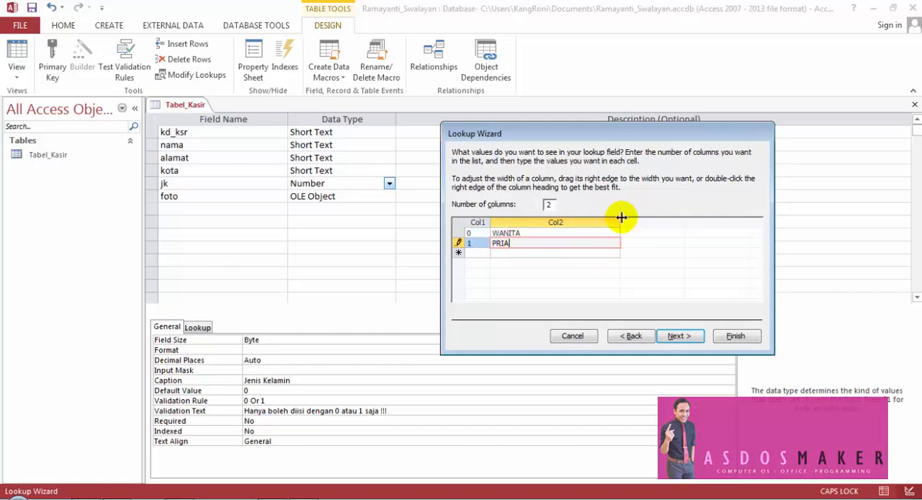
- Narrow both lookup list columns closer to their contents and select the two value rows
left_click_drag(620, 219, 482, 222)
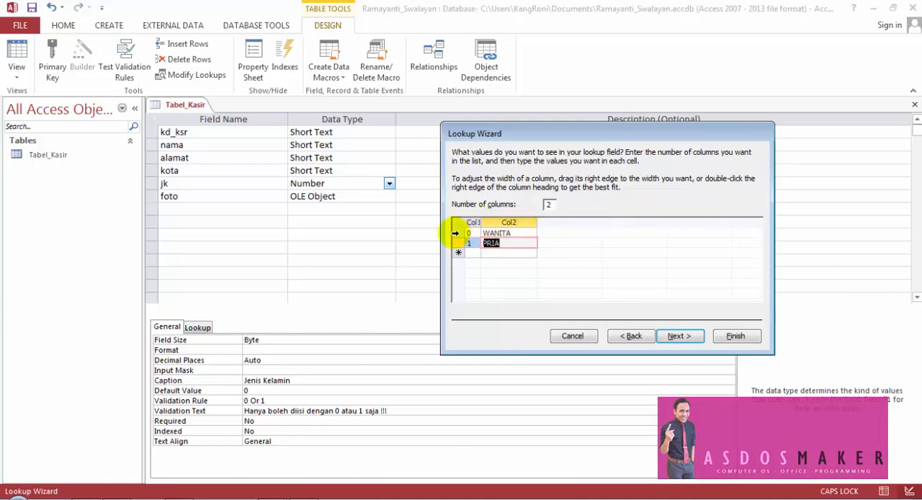
left_click(455, 233)
left_click_drag(455, 233, 456, 242)
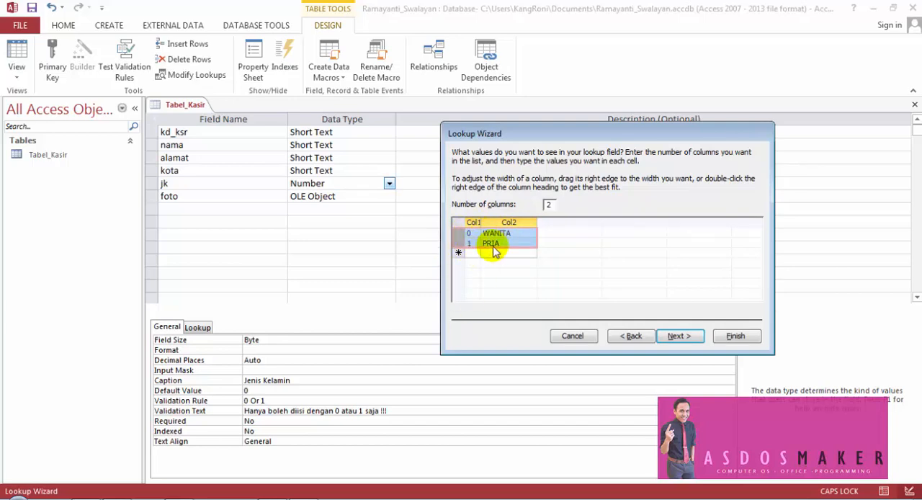
- Choose Col1 as the column whose value is stored and finish the Lookup Wizard with the label jk
left_click(677, 336)
left_click(551, 249)
left_click(553, 239)
left_click(552, 248)
left_click(553, 239)
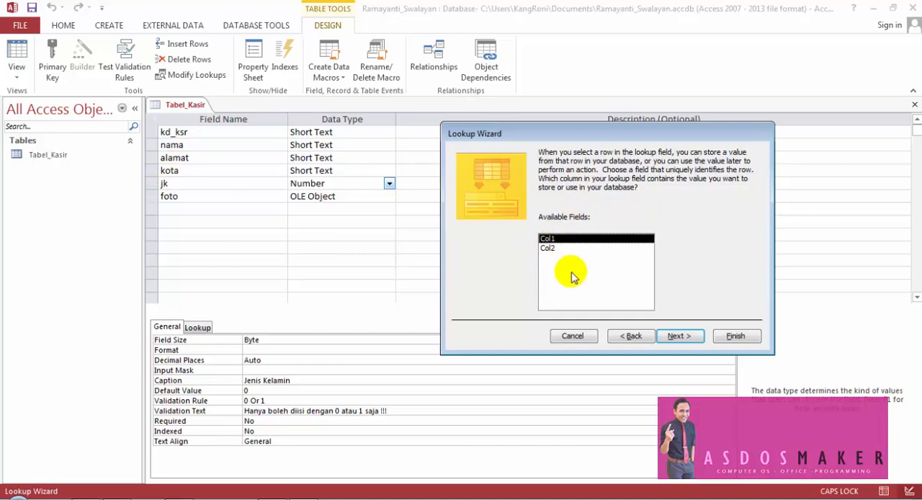
left_click(548, 248)
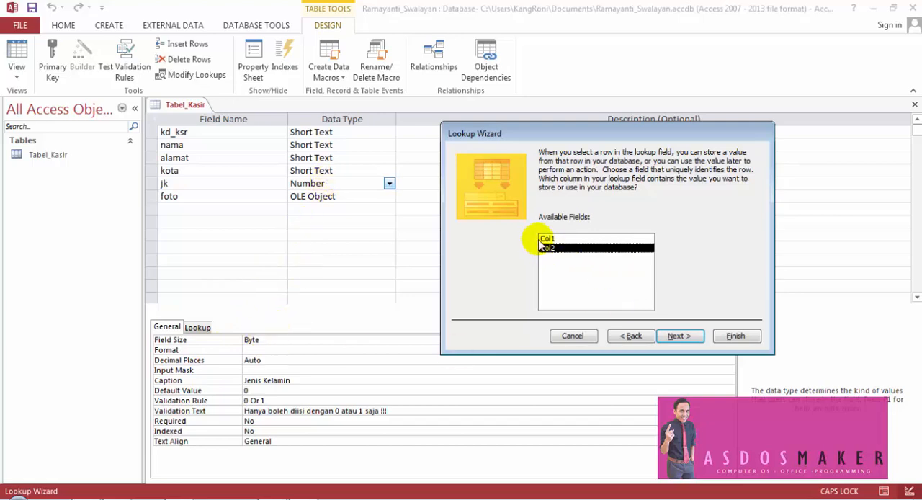
left_click(545, 238)
left_click(681, 336)
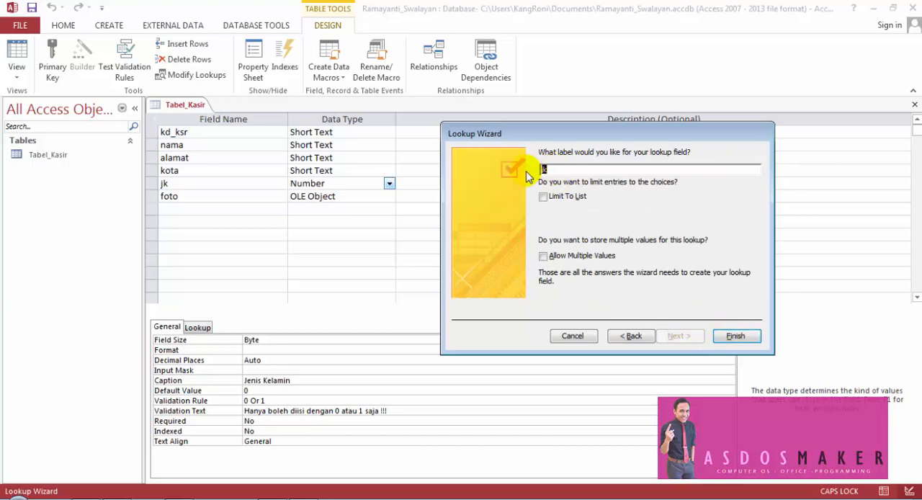
left_click(734, 336)
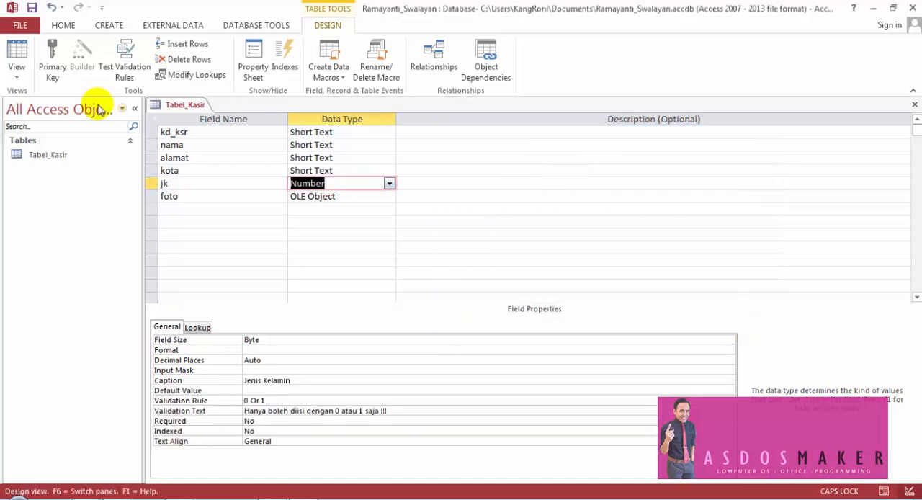
- Save the table design and add record K0002 in Datasheet view with the cashier's name, address and the city SURABAYA
left_click(32, 7)
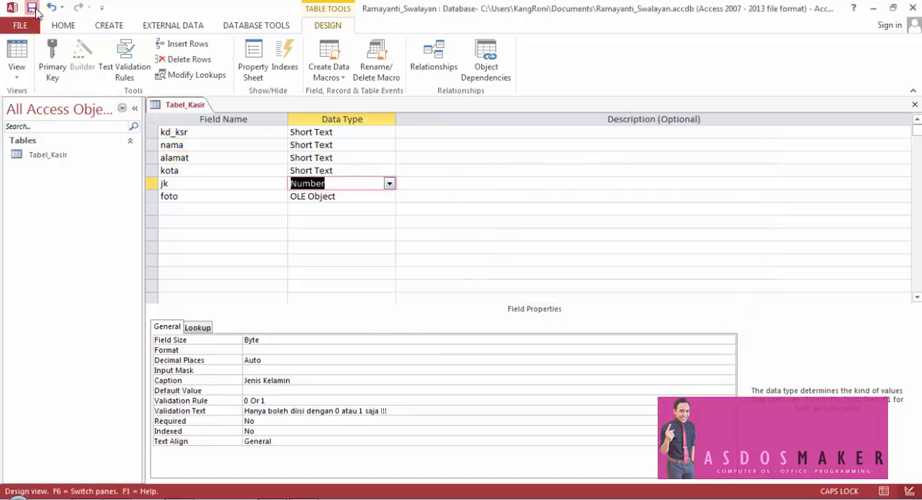
left_click(20, 52)
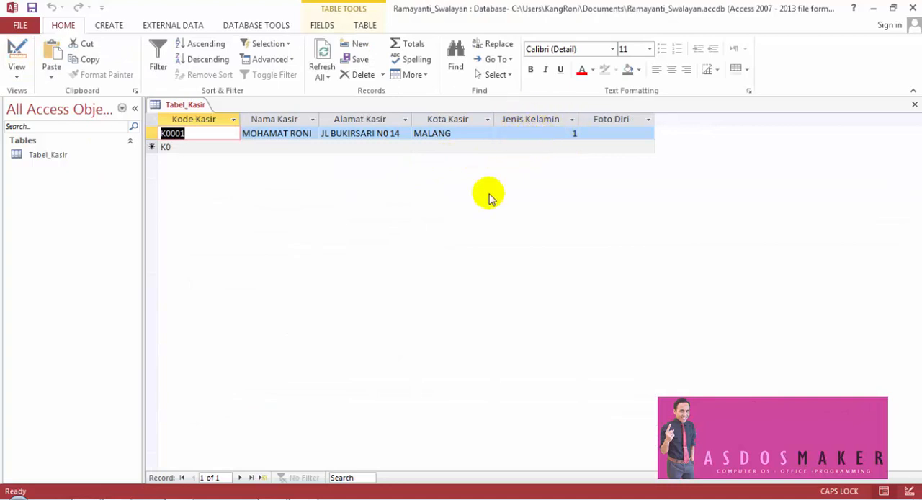
left_click(180, 147)
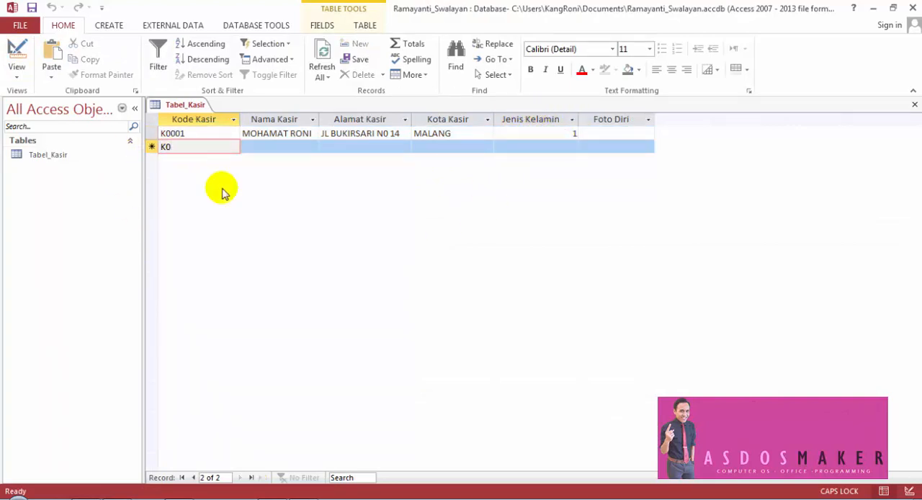
type("002")
key("Tab")
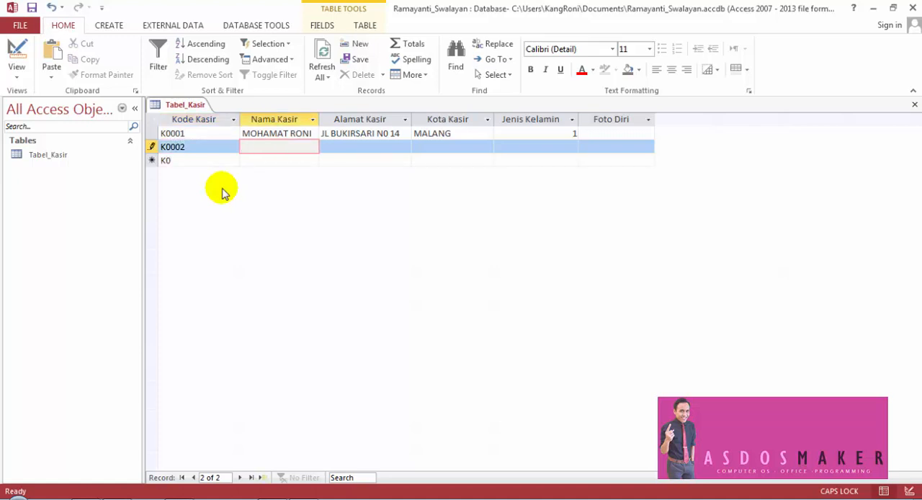
key("Tab")
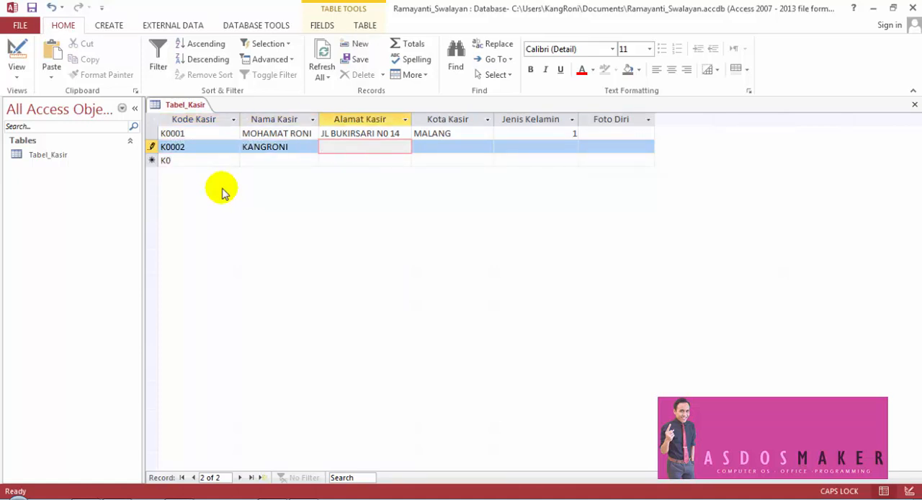
key("Tab")
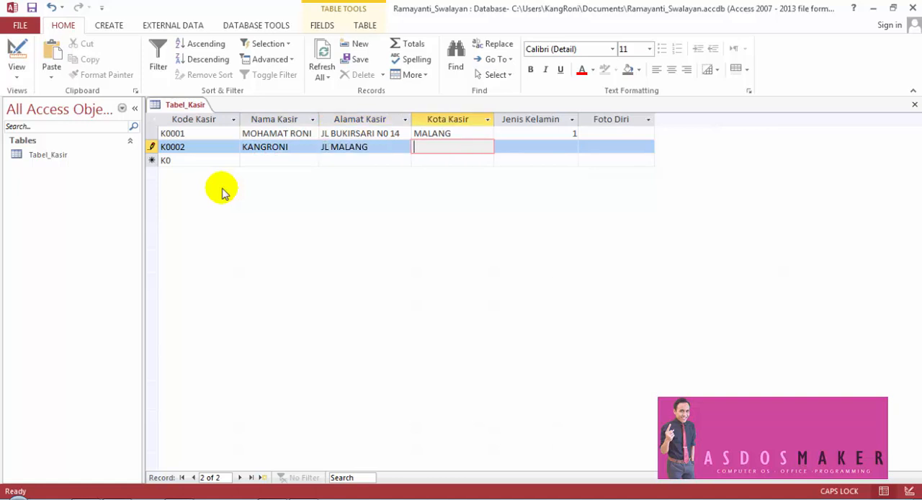
type("SURABAYA")
key("Tab")
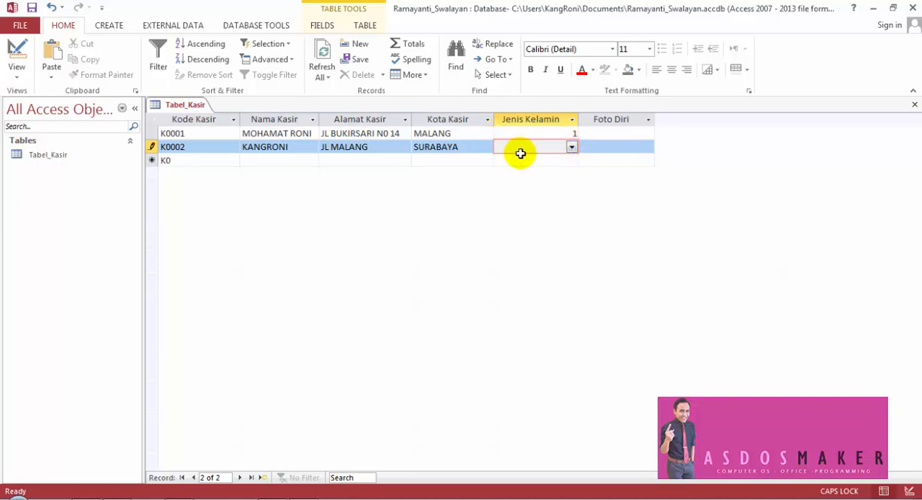
- Set record K0002's Jenis Kelamin to 1 (PRIA) from the lookup list and move on to Foto Diri
left_click(571, 147)
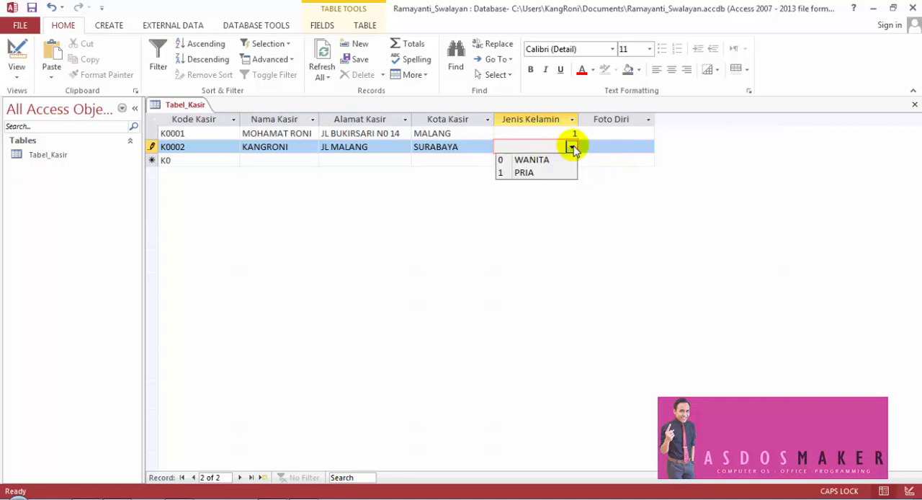
left_click(533, 173)
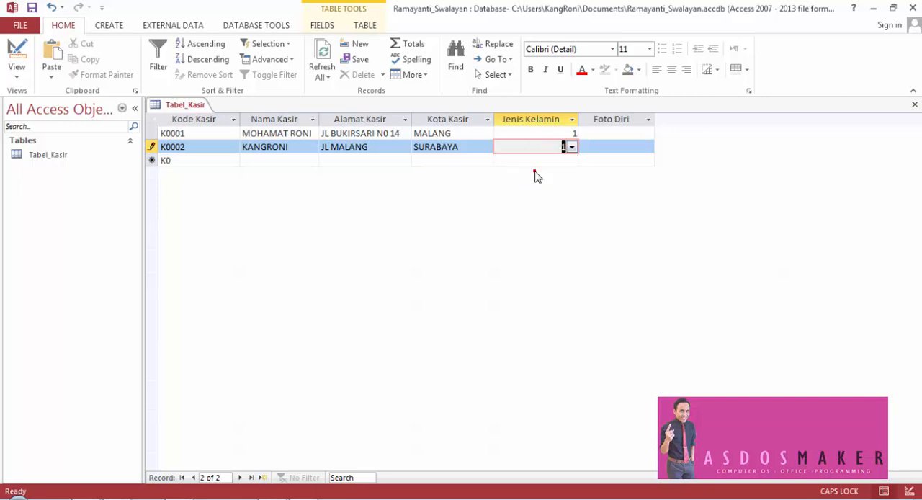
left_click(623, 149)
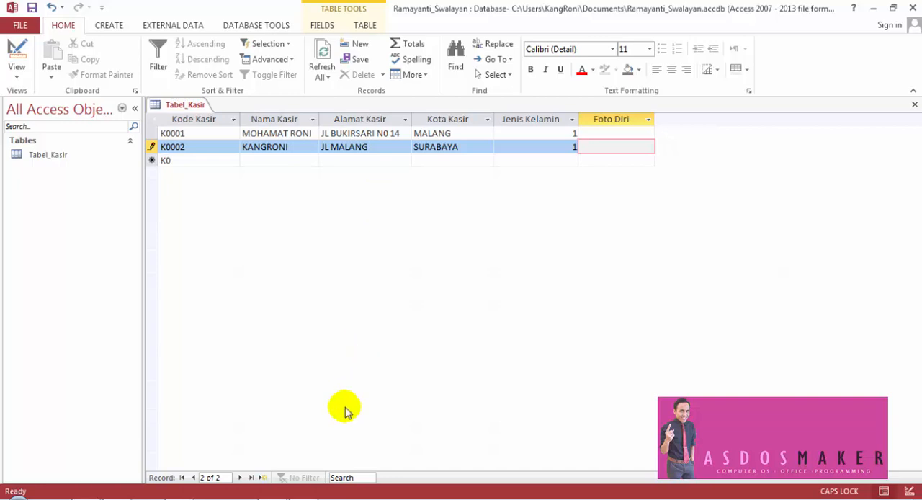
- Switch to the browser and view the YouTube page of #T003 CARA MENGGUNAKAN ACCESS UNTUK PERTAMA KALI down to its description
left_click(108, 498)
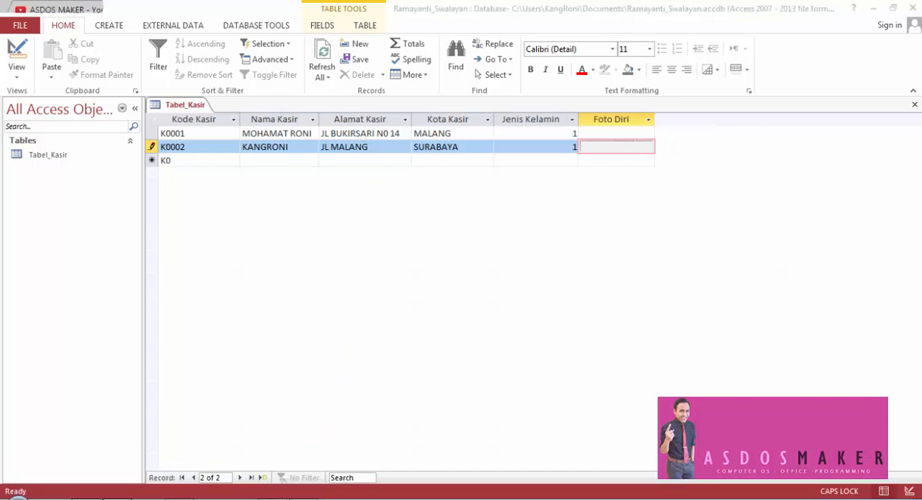
left_click(56, 4)
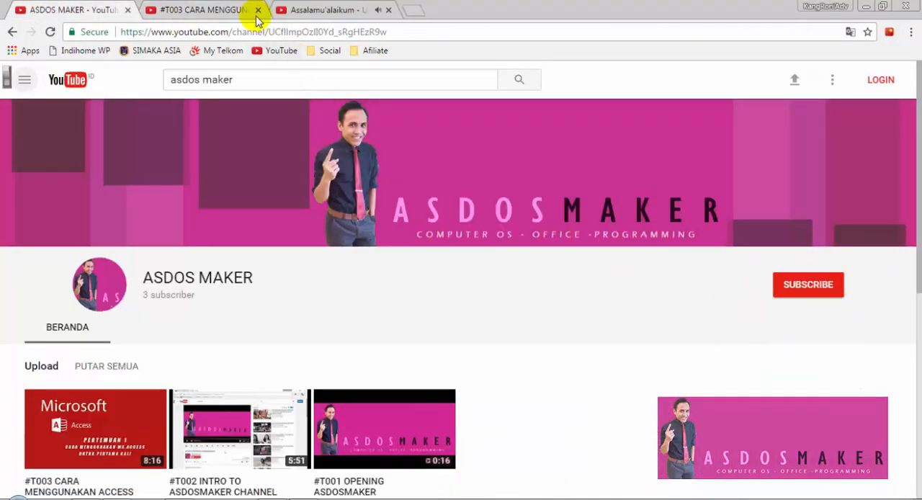
left_click(232, 10)
scroll(731, 288, "down", 2)
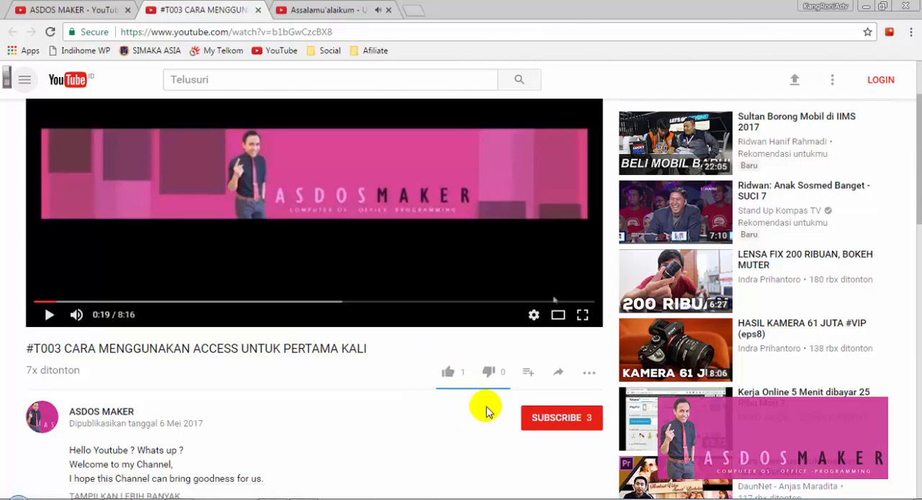
scroll(774, 320, "down", 3)
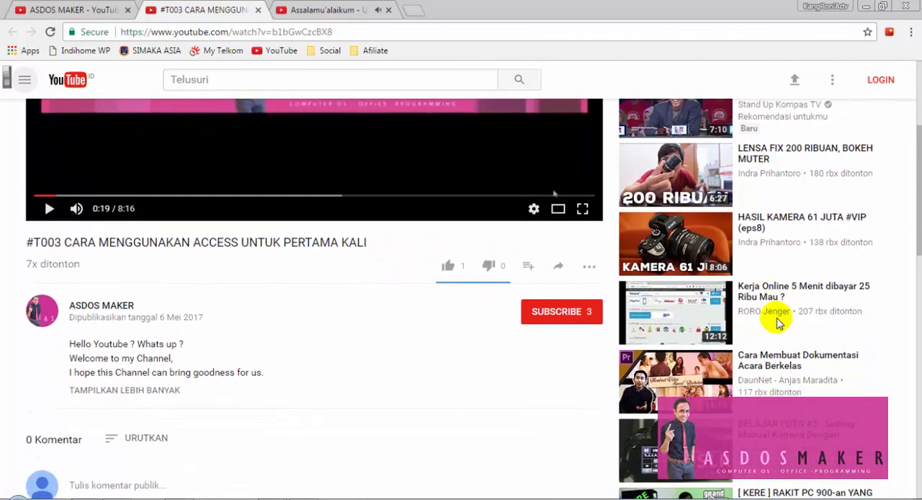
scroll(776, 336, "down", 1)
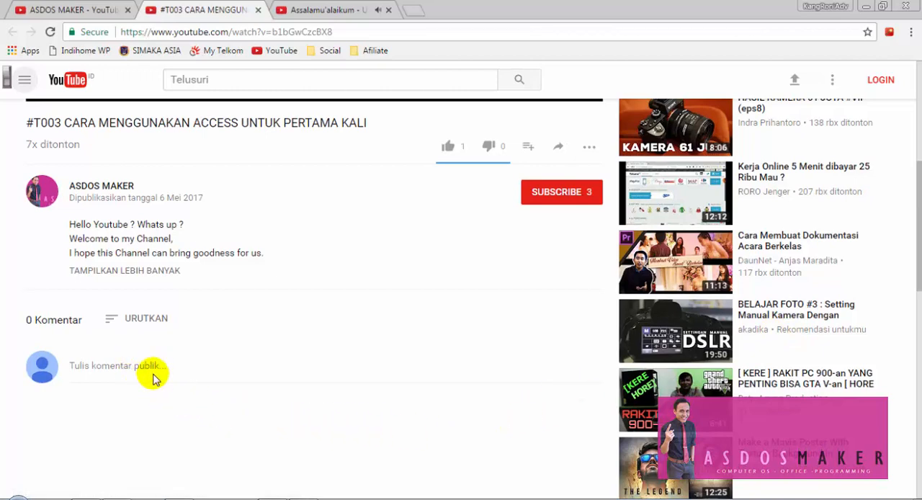
- Expand the video description, examine the channel's contact details and minimize the browser to return to Access
left_click(157, 271)
scroll(490, 461, "down", 1)
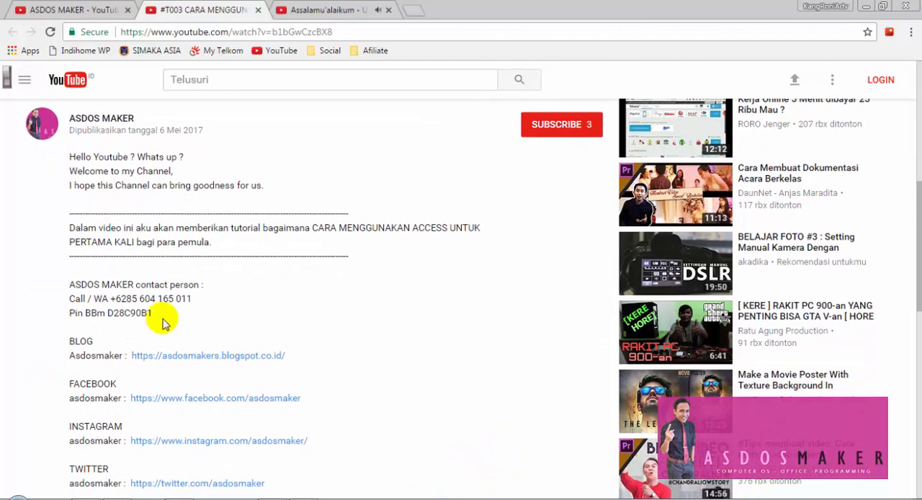
left_click_drag(110, 298, 192, 298)
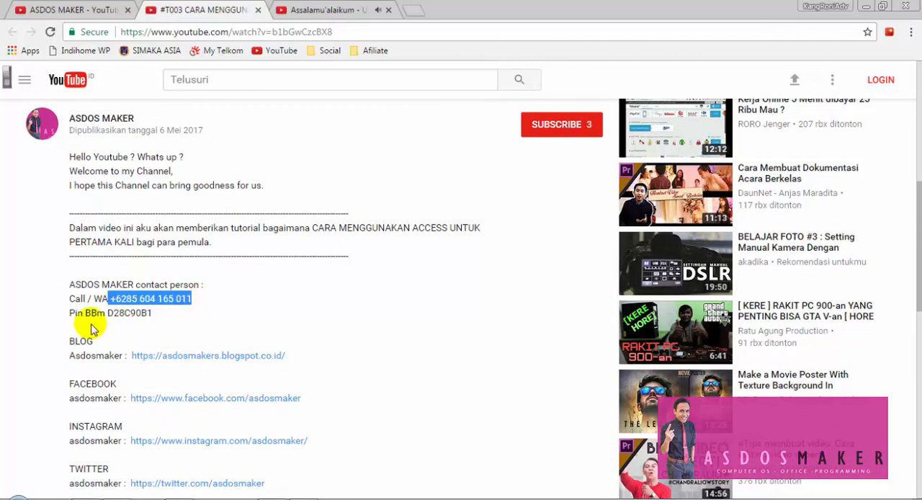
left_click_drag(107, 314, 185, 319)
left_click(200, 319)
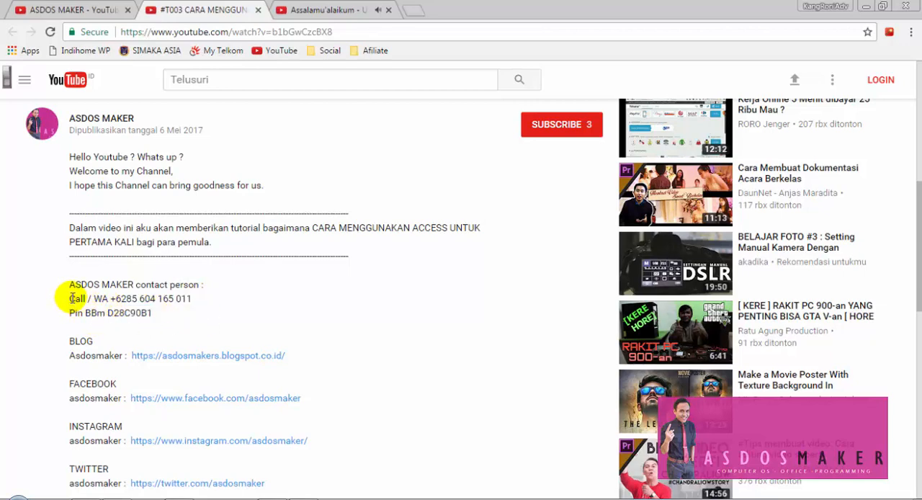
left_click_drag(72, 298, 166, 311)
left_click(262, 325)
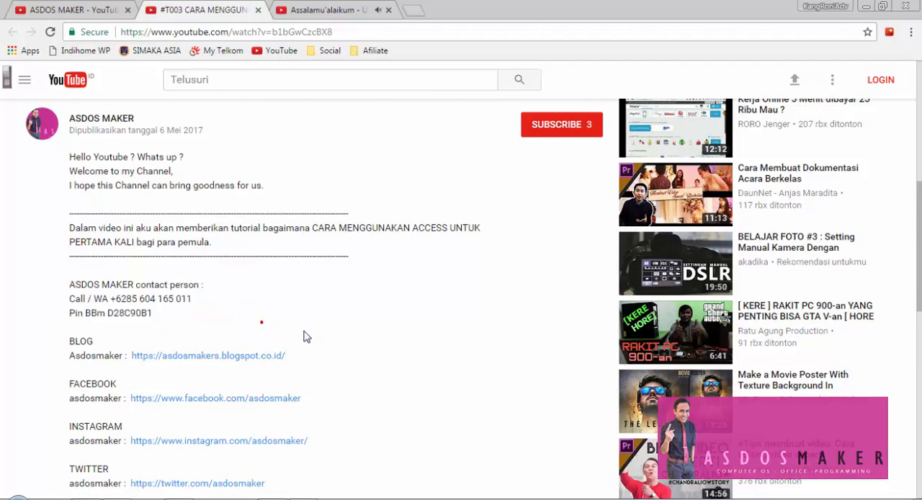
scroll(503, 302, "up", 4)
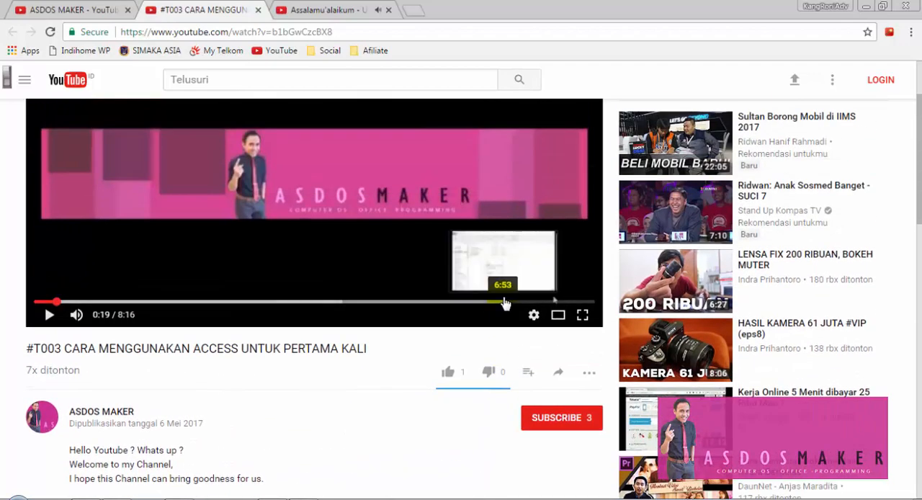
left_click(866, 6)
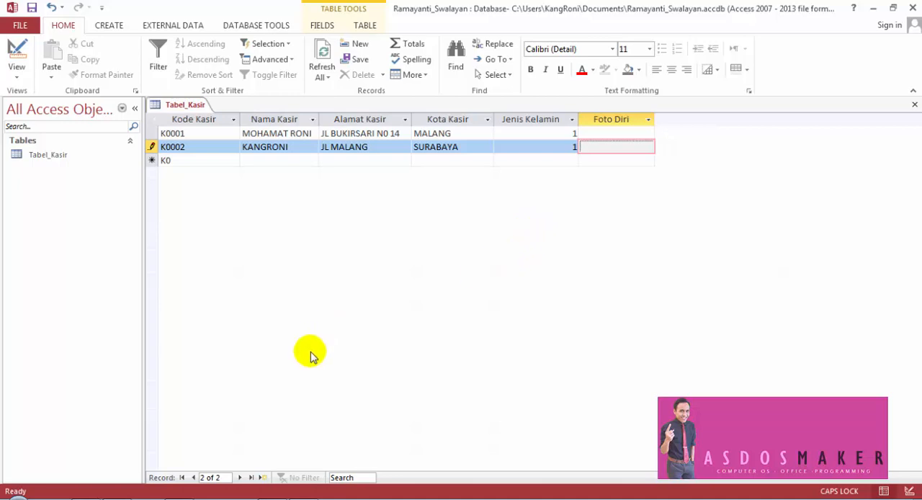
- Review the field structure in the exercise PDF, then the Tabel_Kasir fields from kd_ksr to foto in Access Design view
left_click(270, 498)
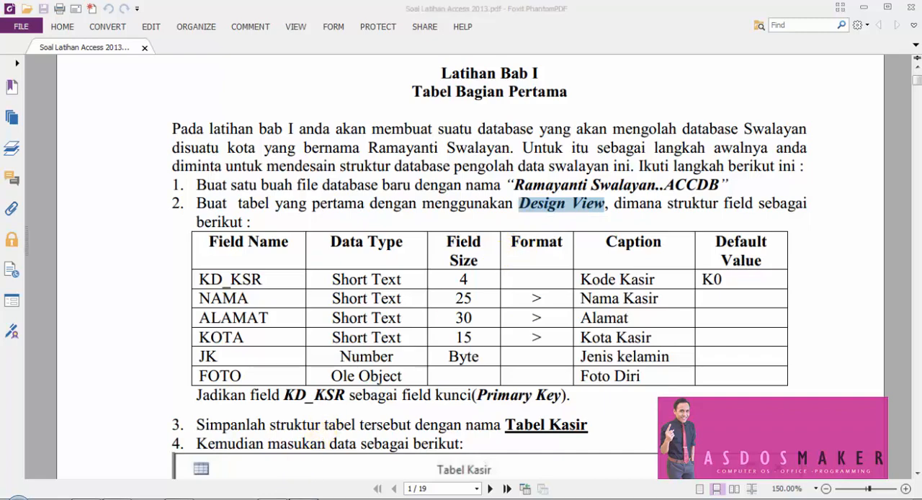
left_click(303, 498)
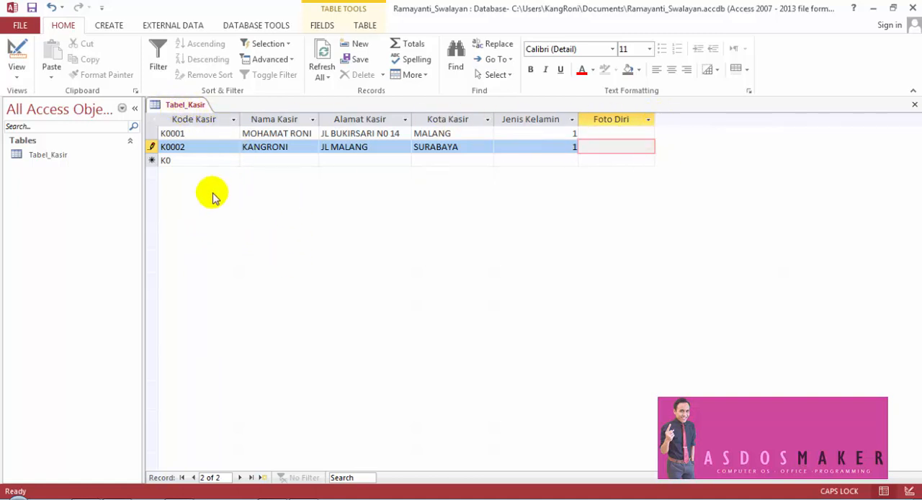
left_click(17, 50)
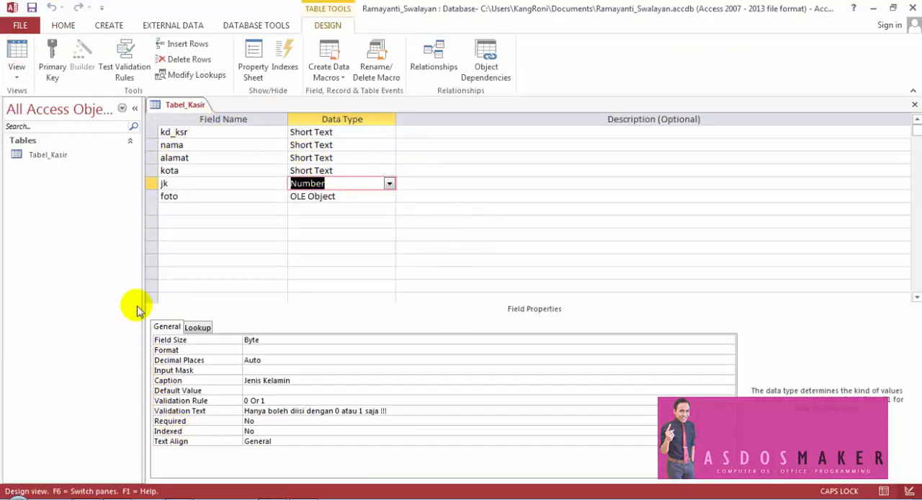
left_click(152, 132)
left_click(151, 144)
left_click(151, 158)
left_click(150, 170)
left_click(150, 183)
left_click(150, 196)
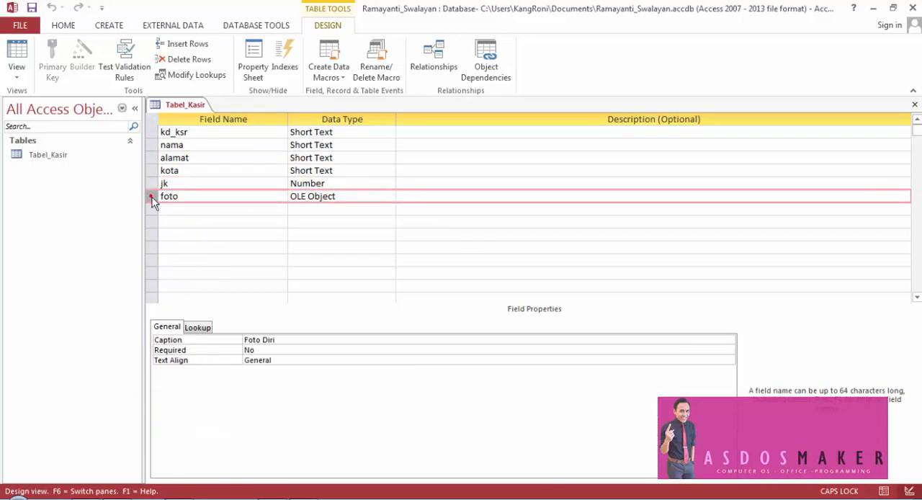
left_click(150, 132)
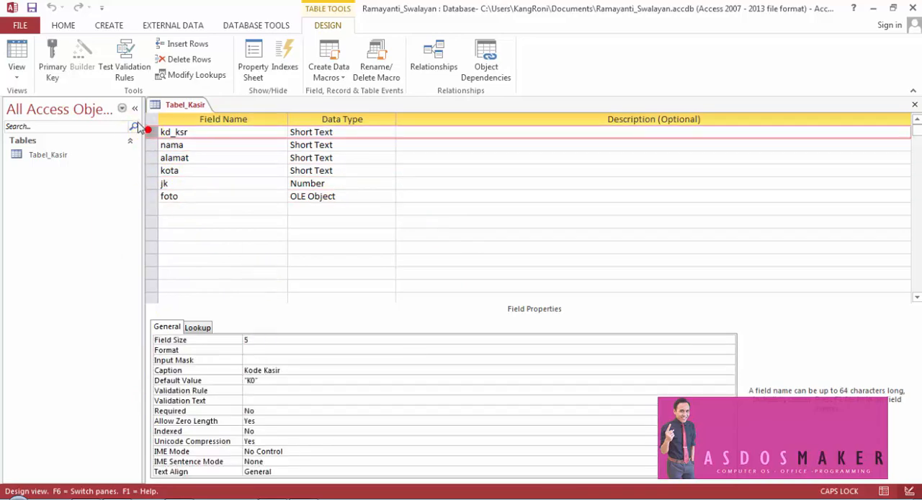
left_click(17, 51)
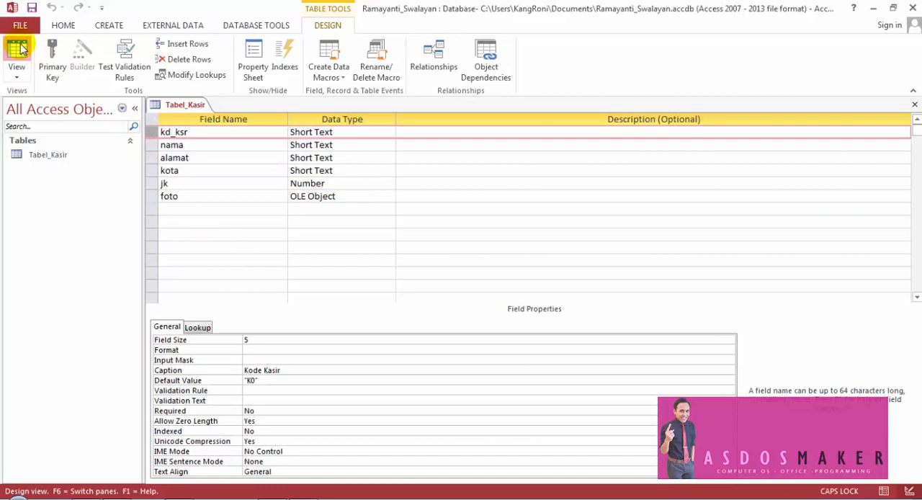